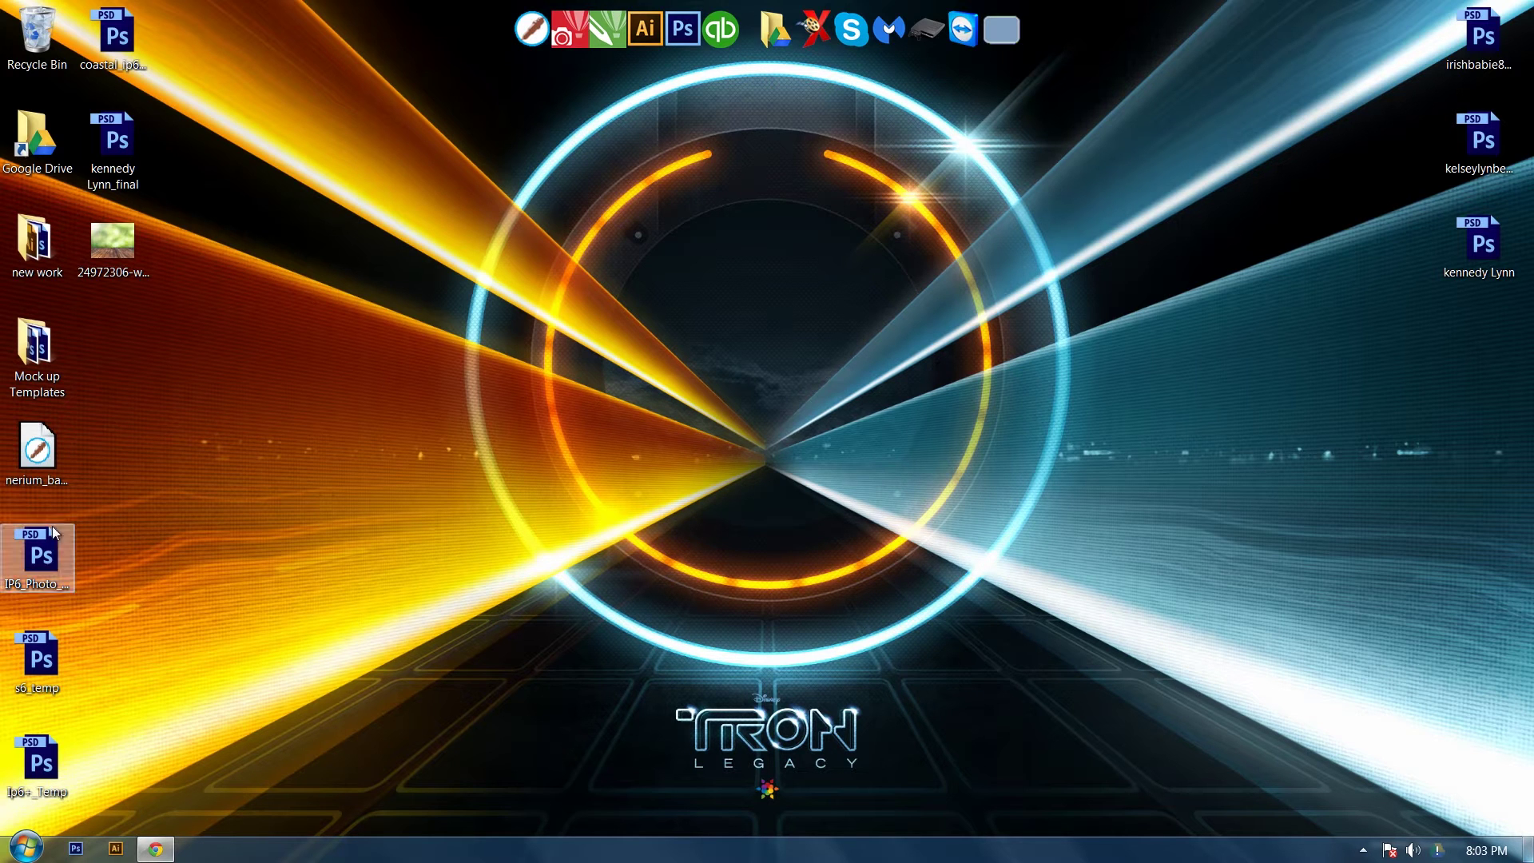
Step: Open Iphone_mockup_temp.psd from the Mock up Templates folder and select the Move tool
{"action": "double_click", "coordinate": [36, 372]}
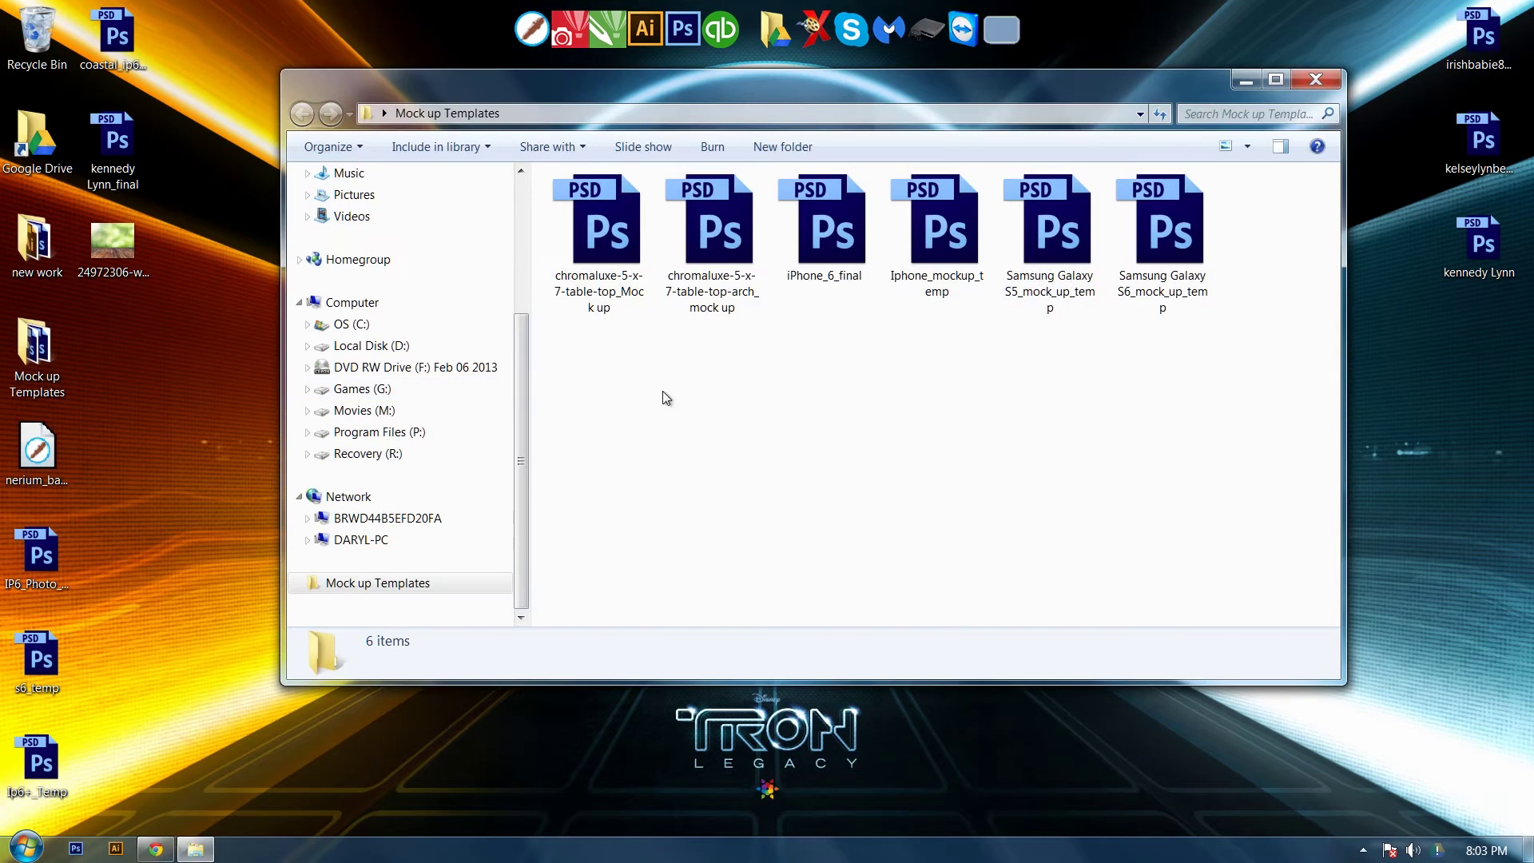
{"action": "double_click", "coordinate": [958, 242]}
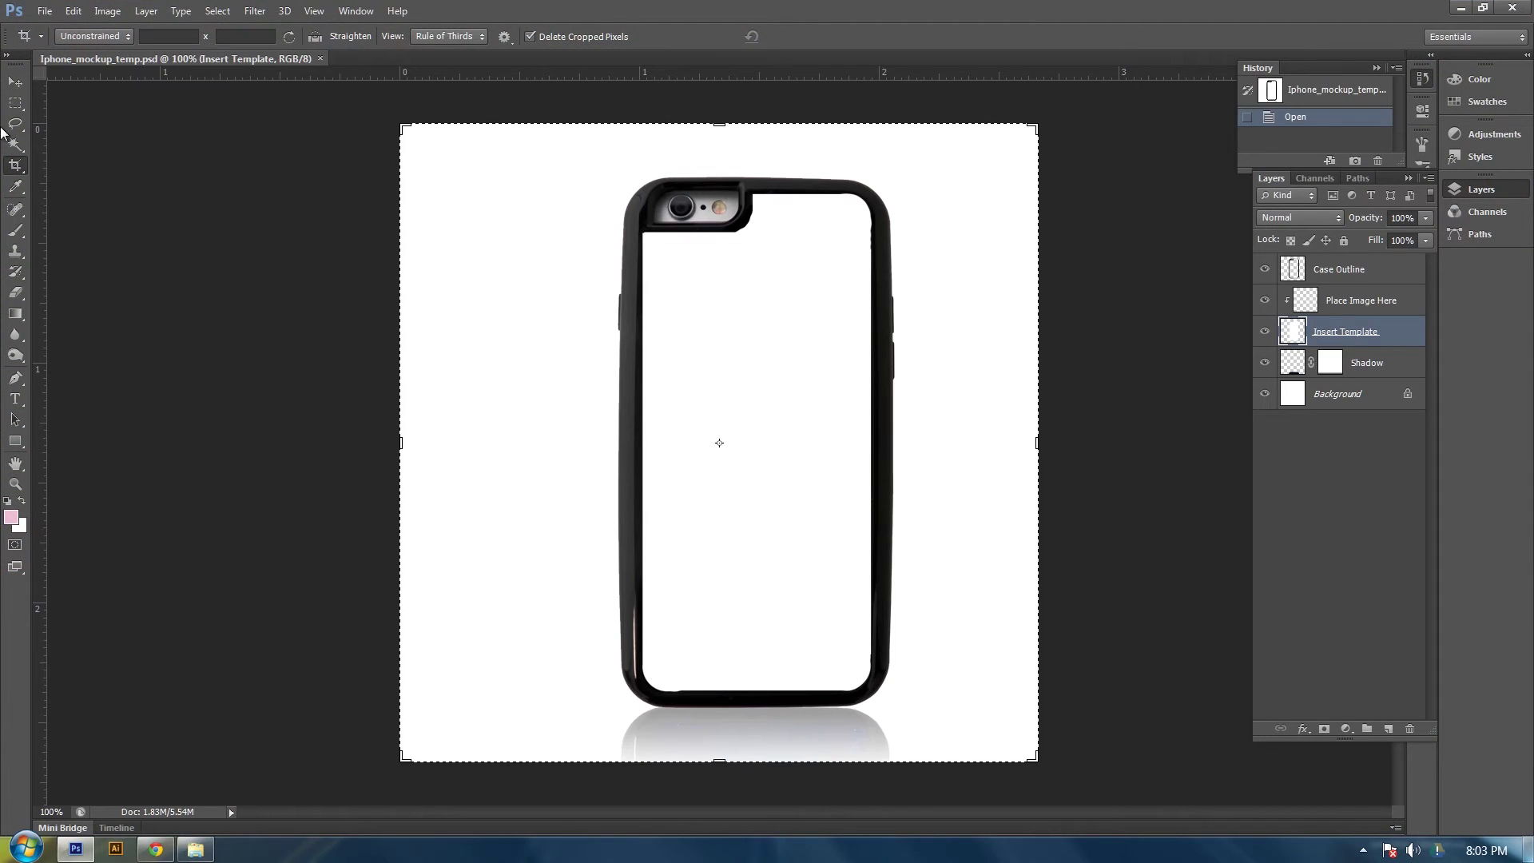
{"action": "left_click", "coordinate": [14, 83]}
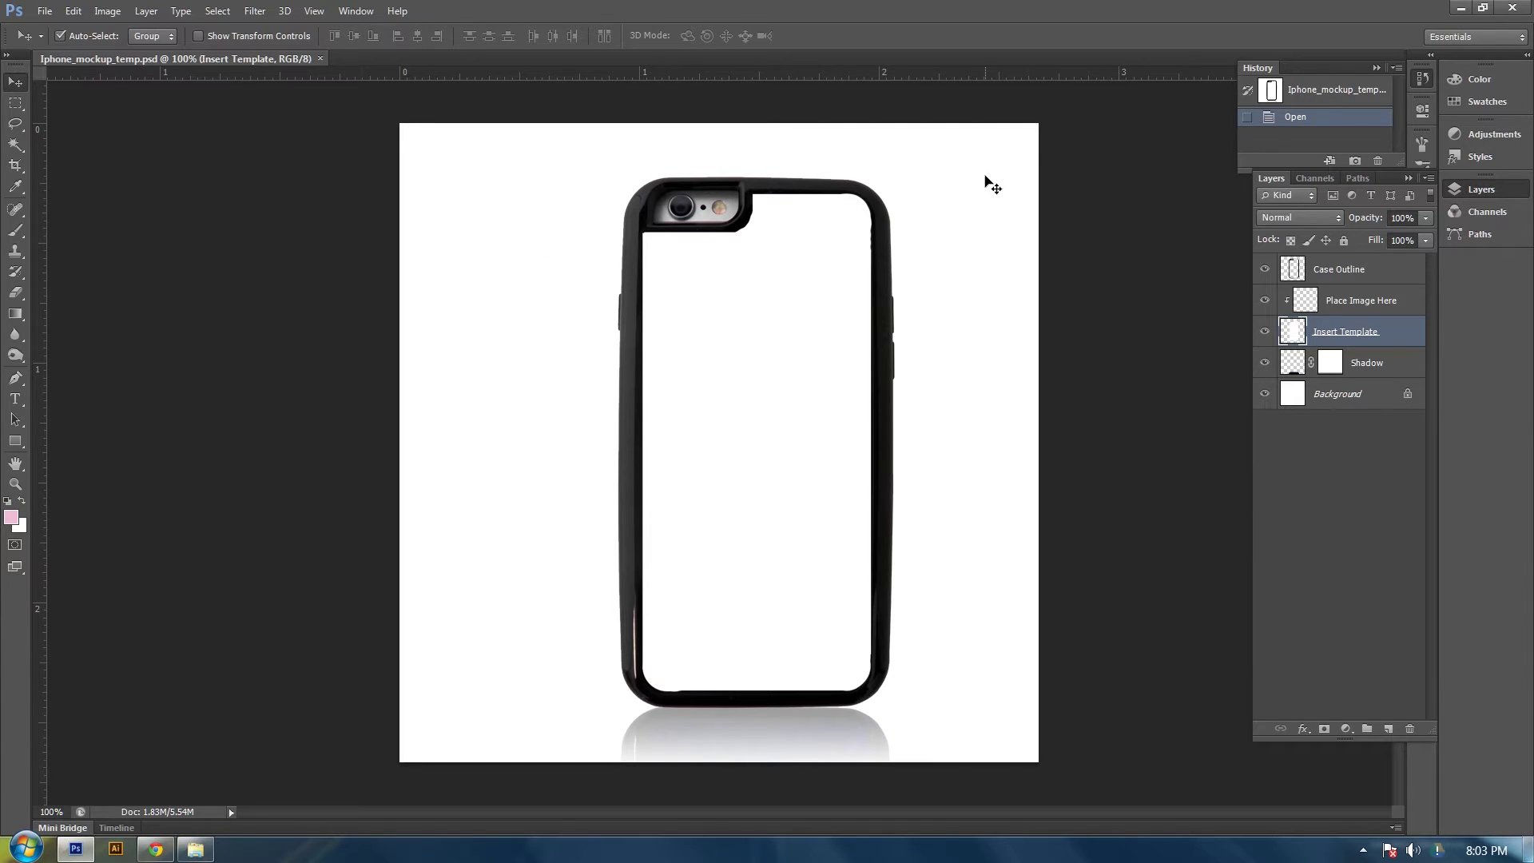
Step: In a new maximized Chrome window, search Google Images for 'table background images'
{"action": "right_click", "coordinate": [156, 852]}
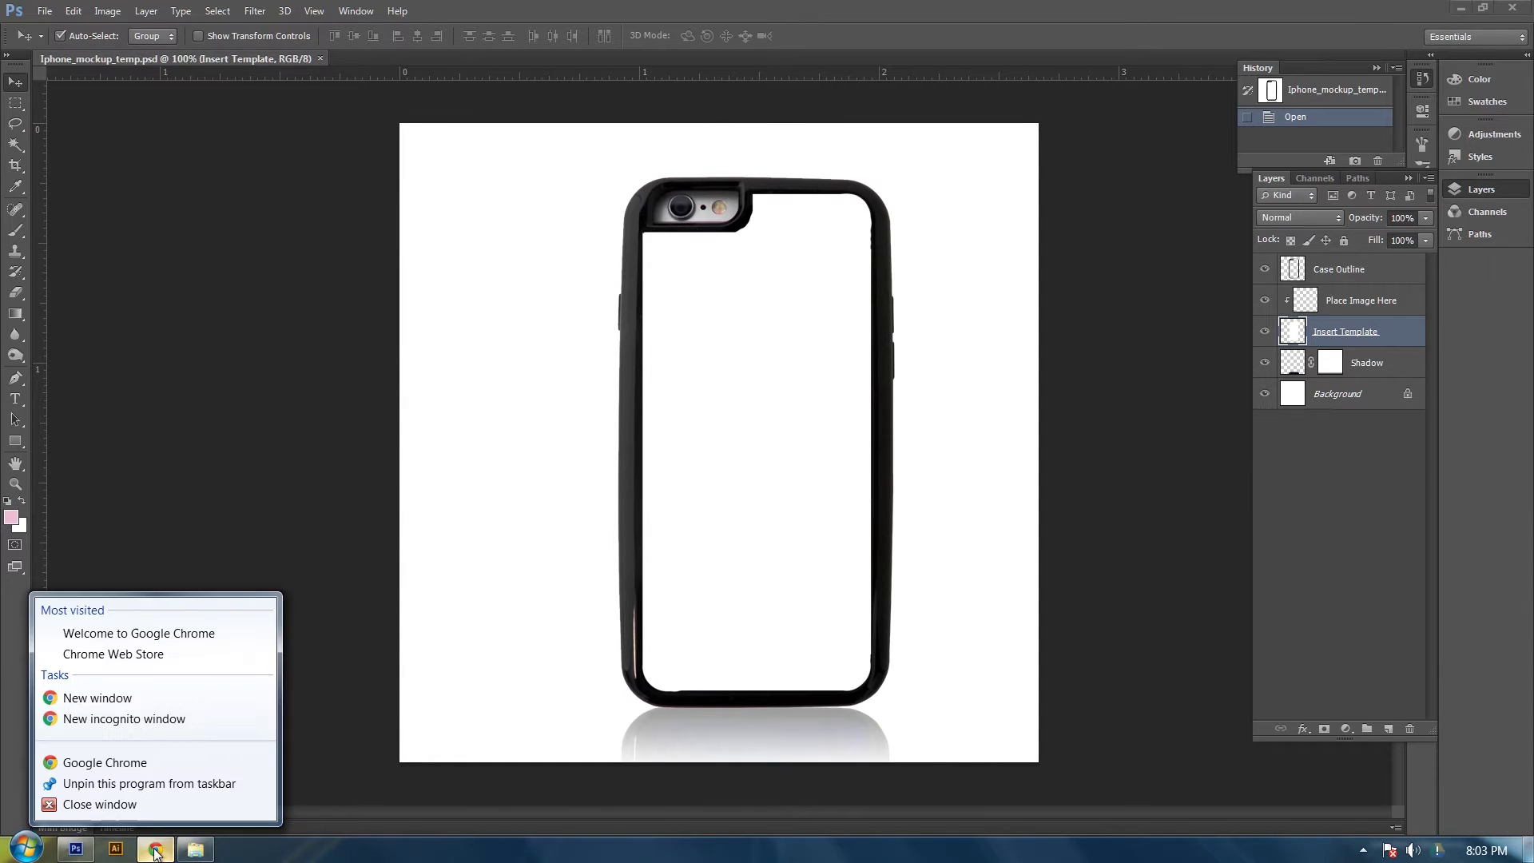
{"action": "left_click", "coordinate": [104, 762]}
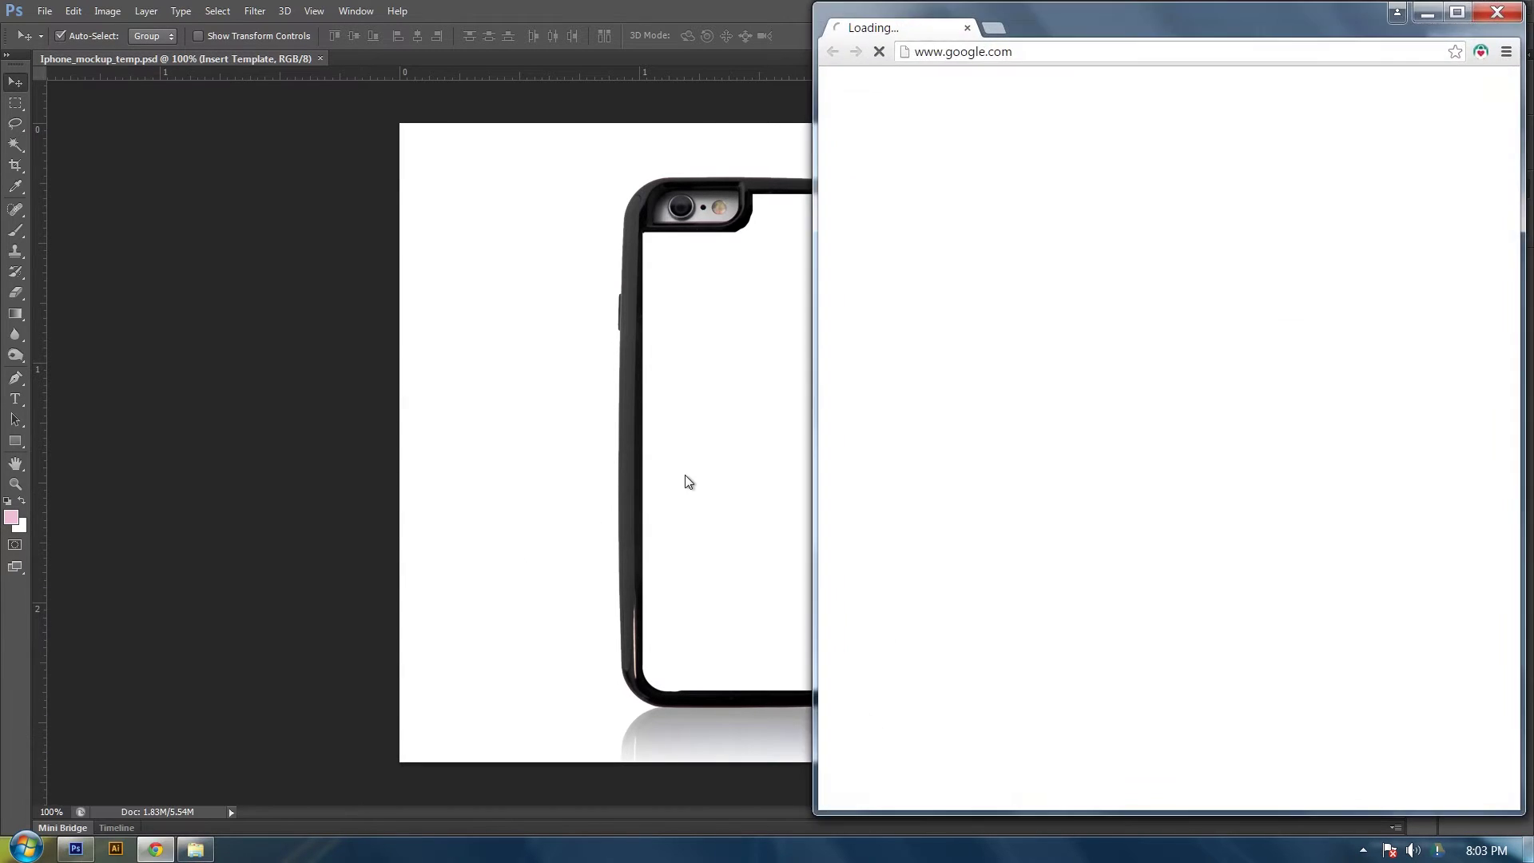
{"action": "double_click", "coordinate": [1132, 24]}
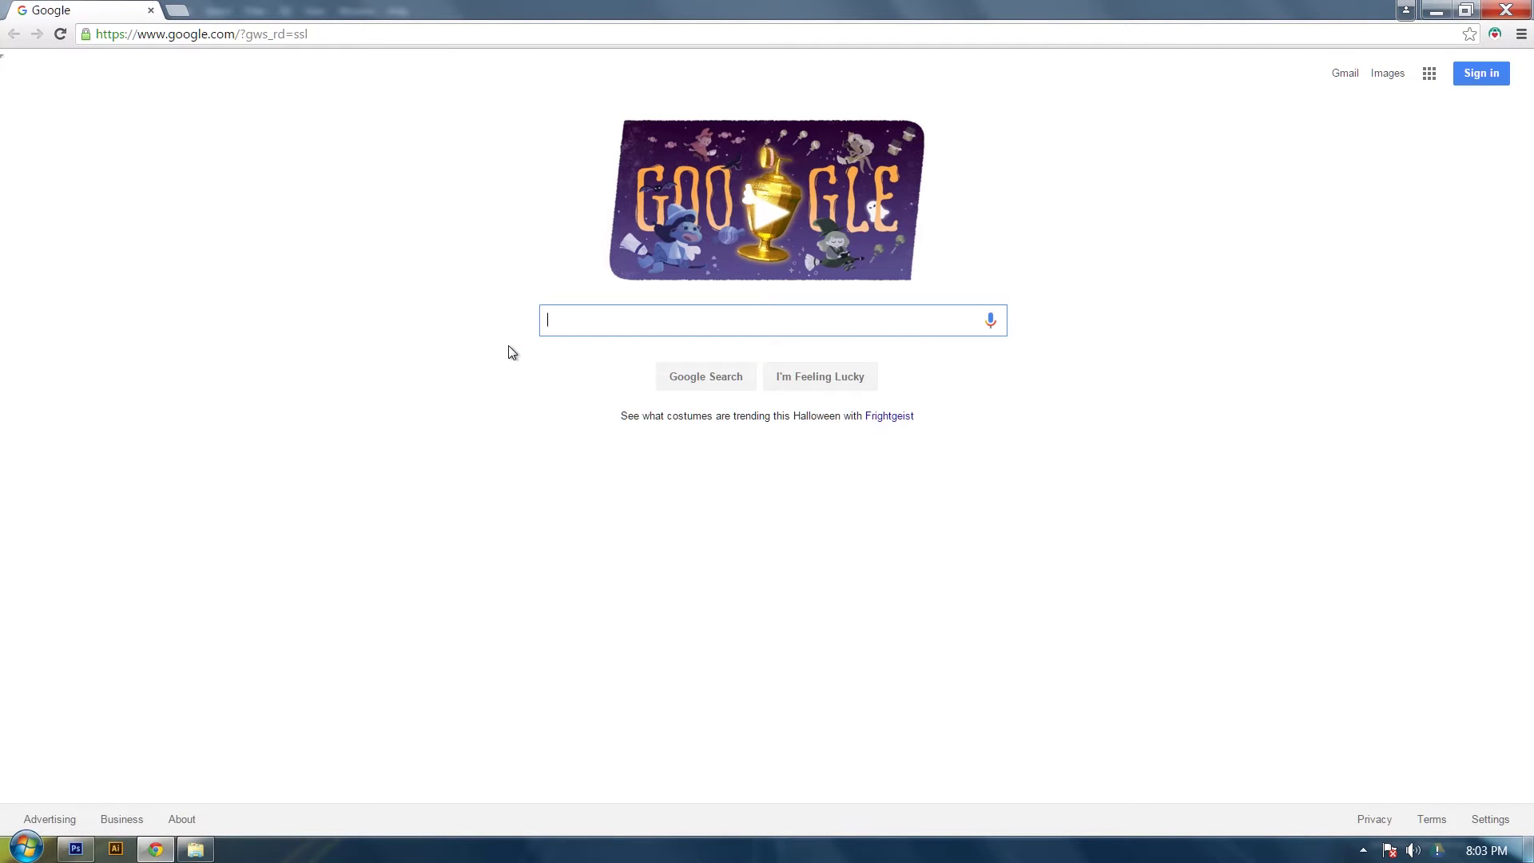
{"action": "type", "text": "table"}
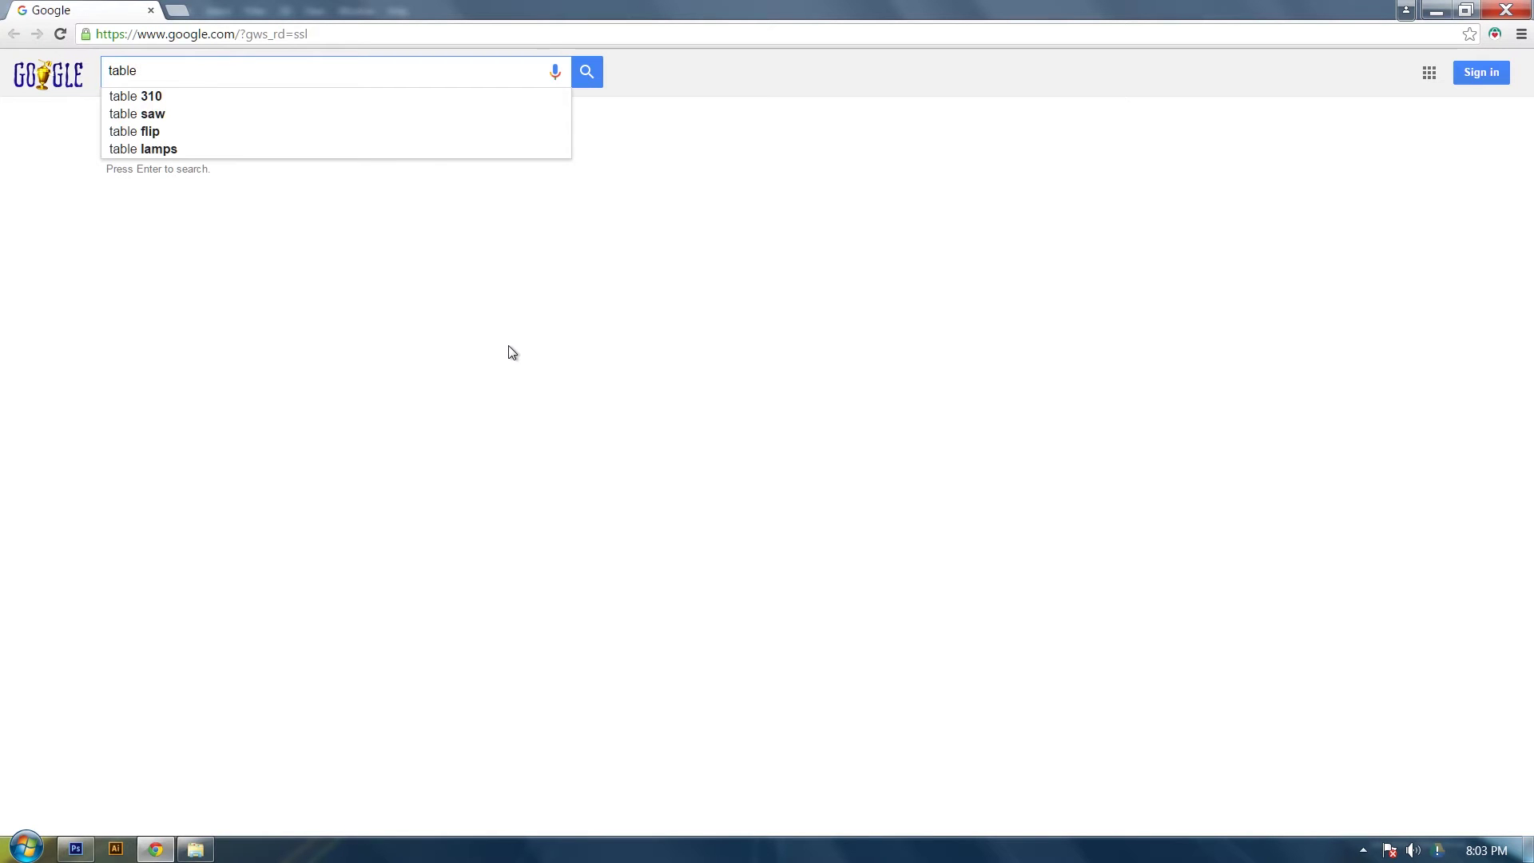
{"action": "type", "text": " background "}
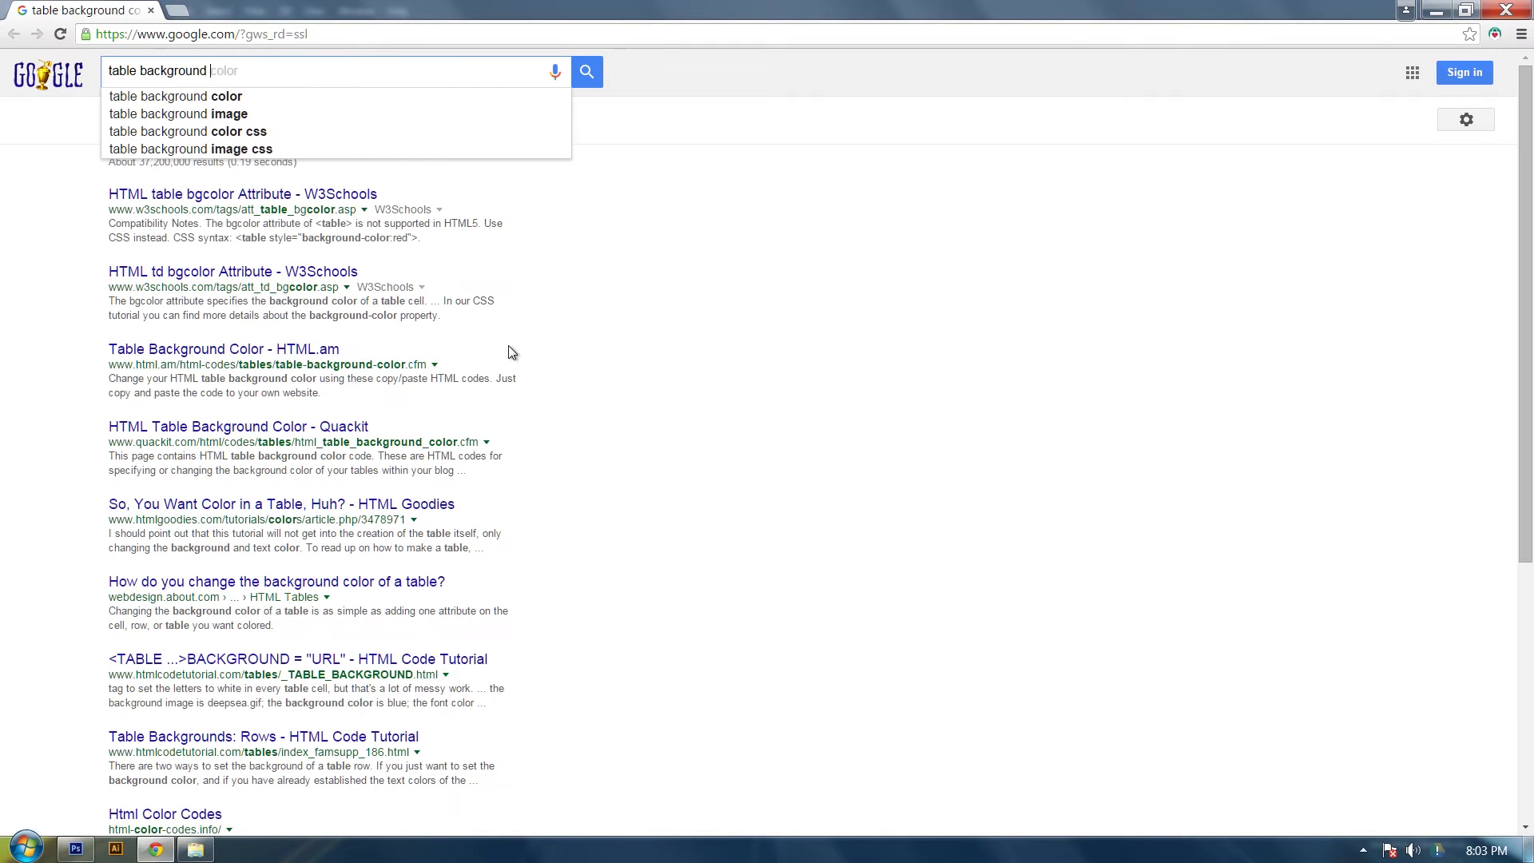
{"action": "type", "text": "images"}
{"action": "key", "text": "Return"}
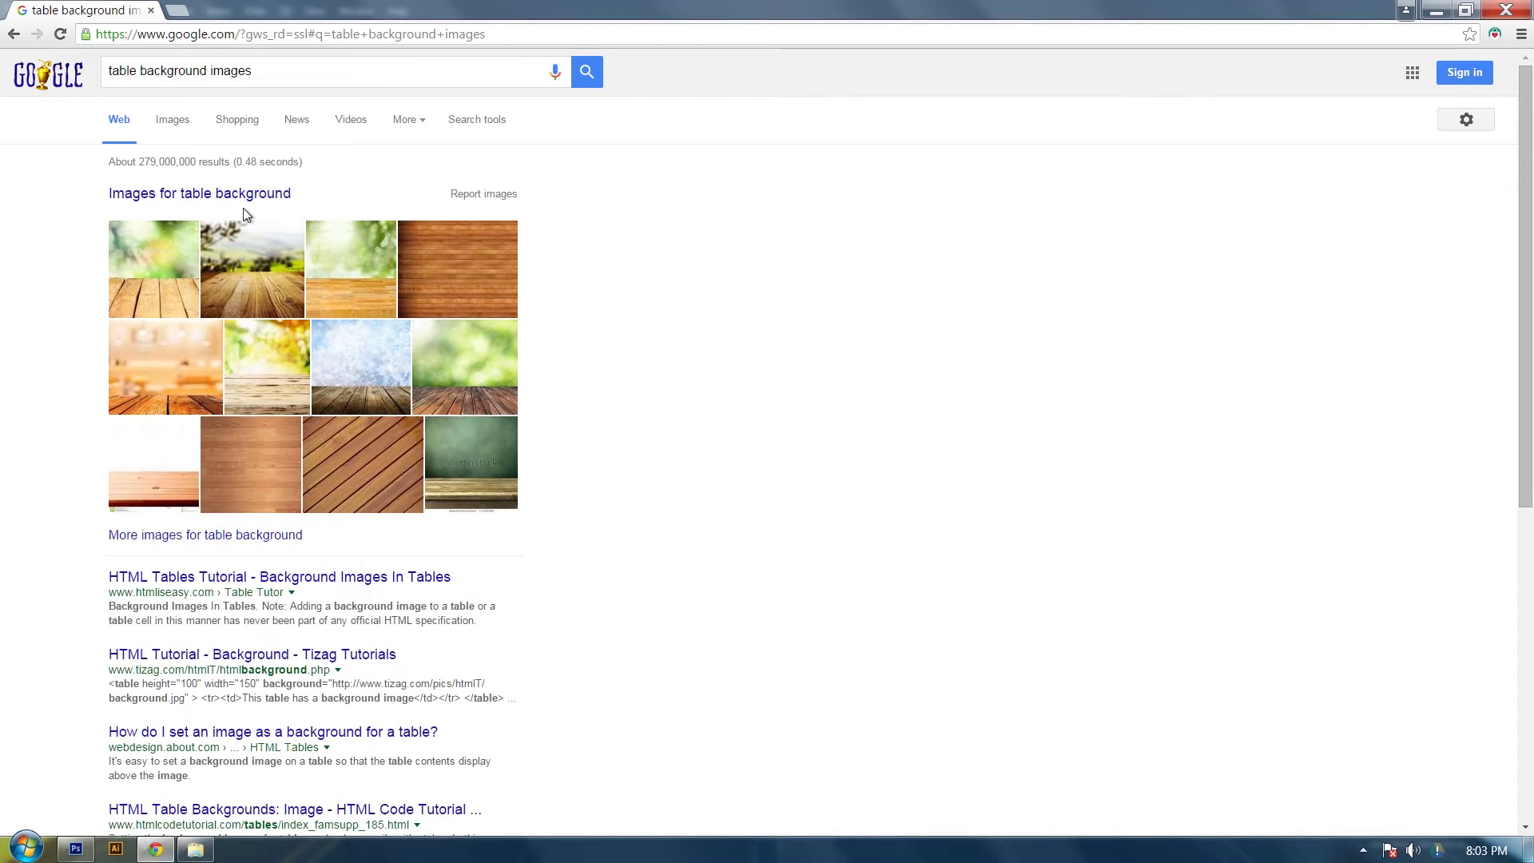
{"action": "left_click", "coordinate": [165, 118]}
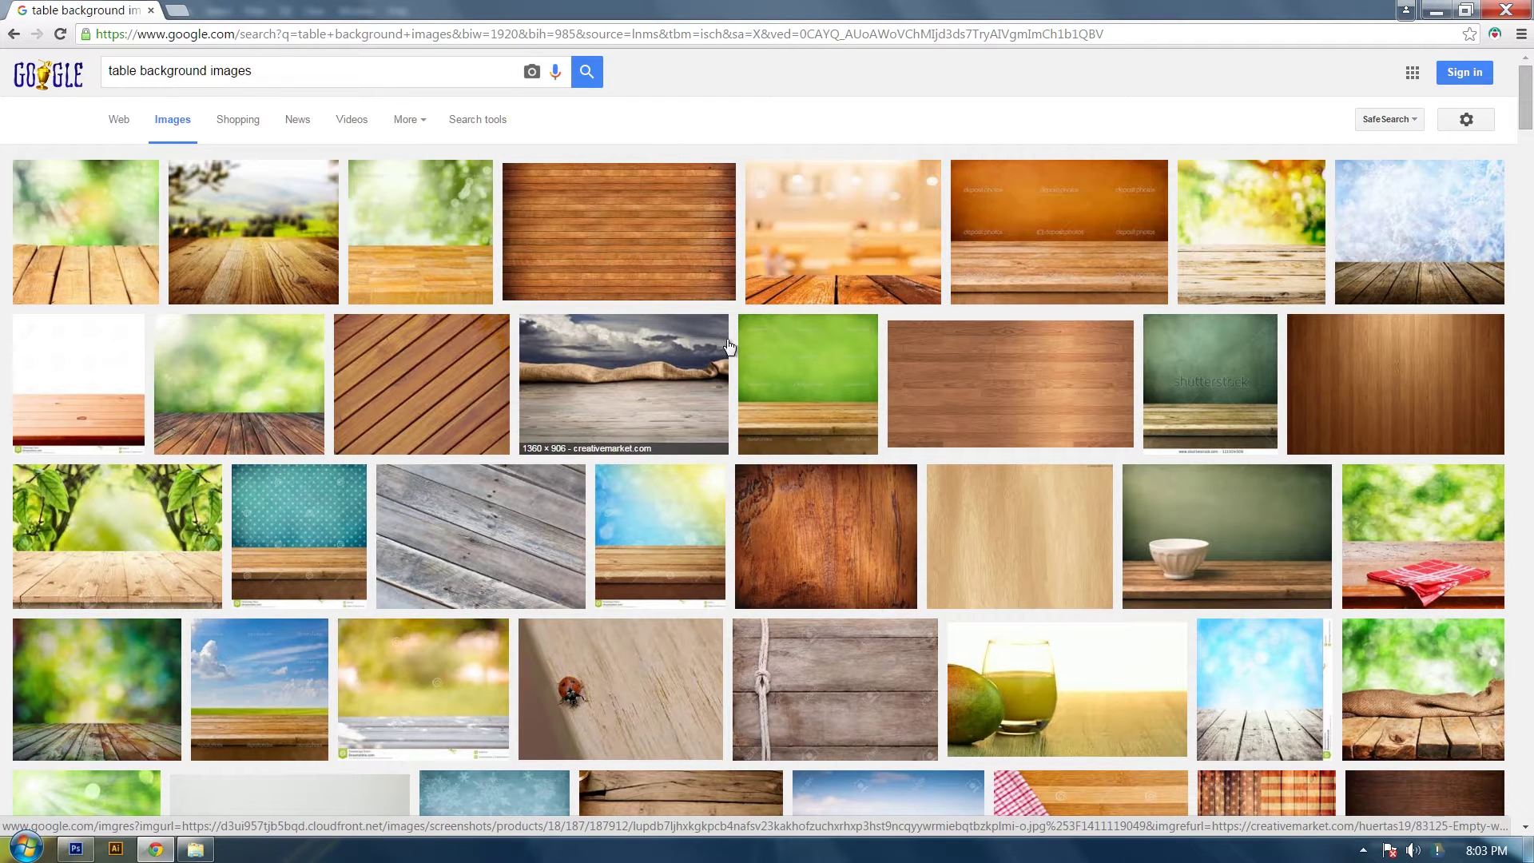
Step: Save the wooden table photo with green blurred background to the desktop as a JPEG
{"action": "left_click", "coordinate": [292, 417]}
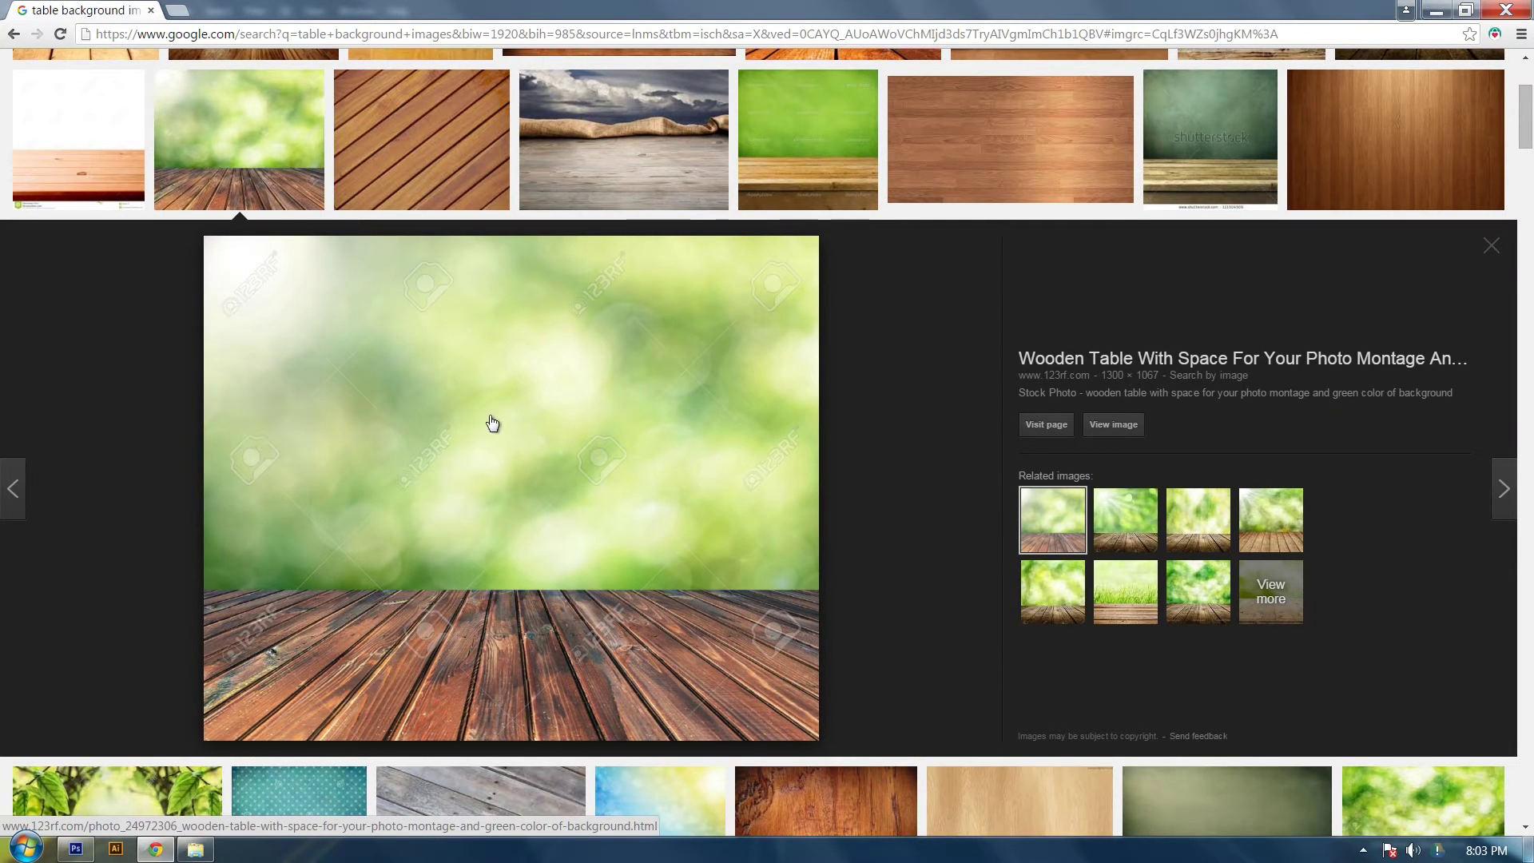
{"action": "right_click", "coordinate": [669, 569]}
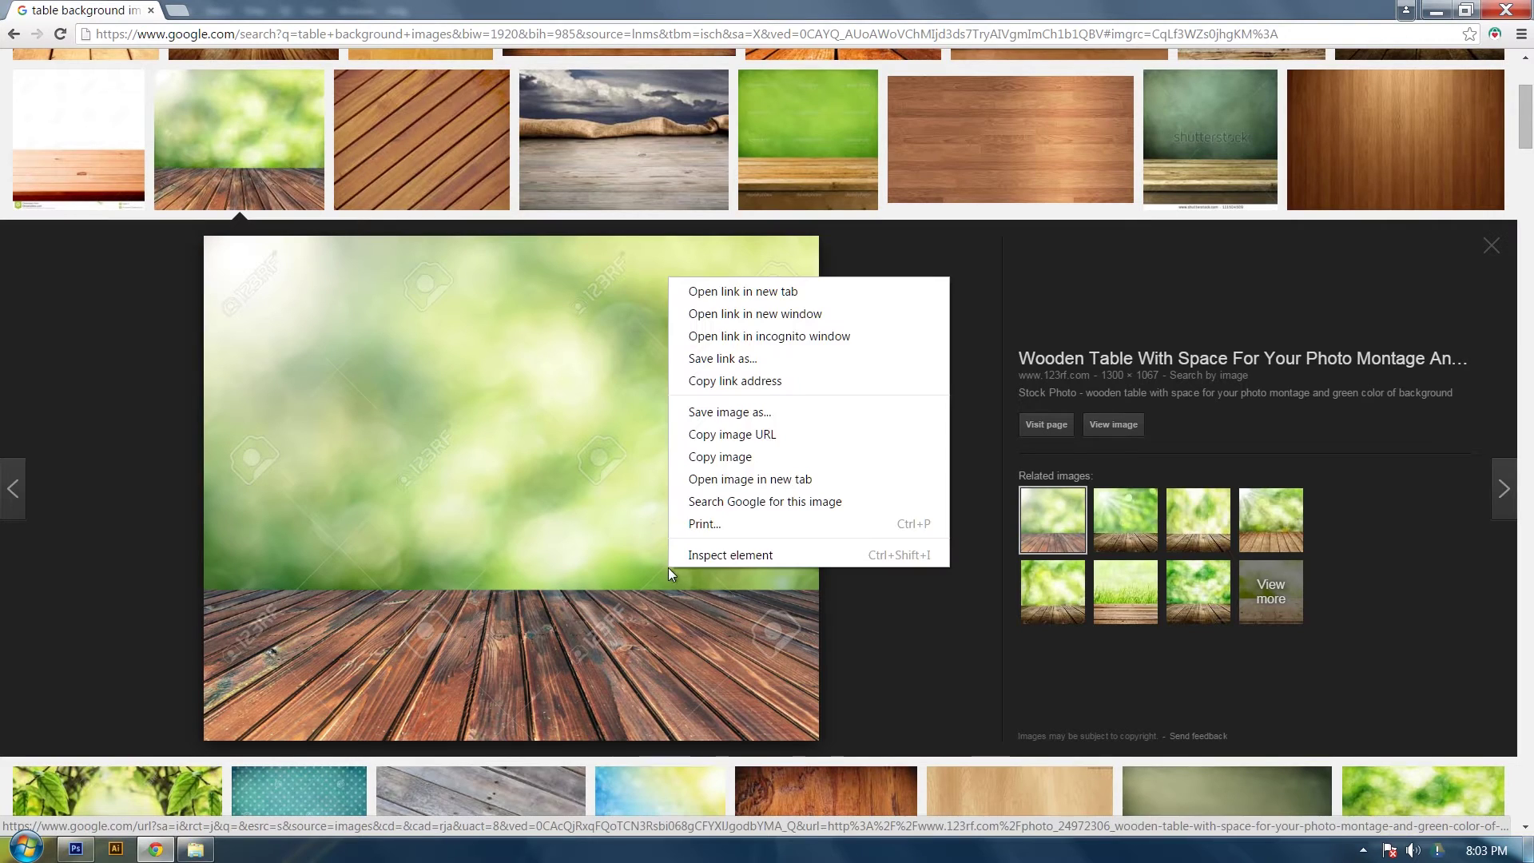
{"action": "left_click", "coordinate": [723, 411]}
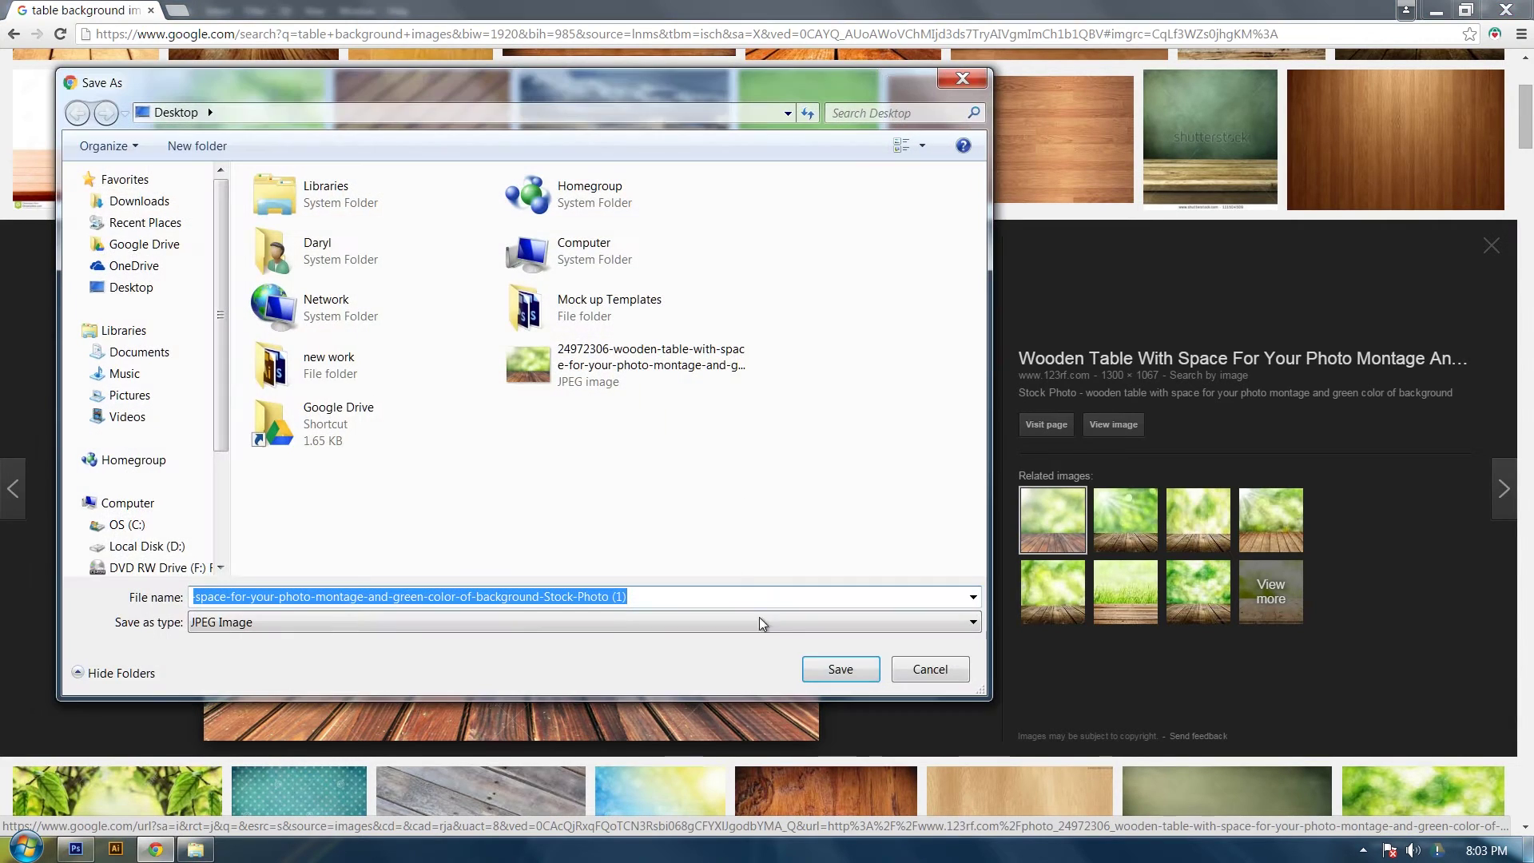
{"action": "left_click", "coordinate": [823, 673]}
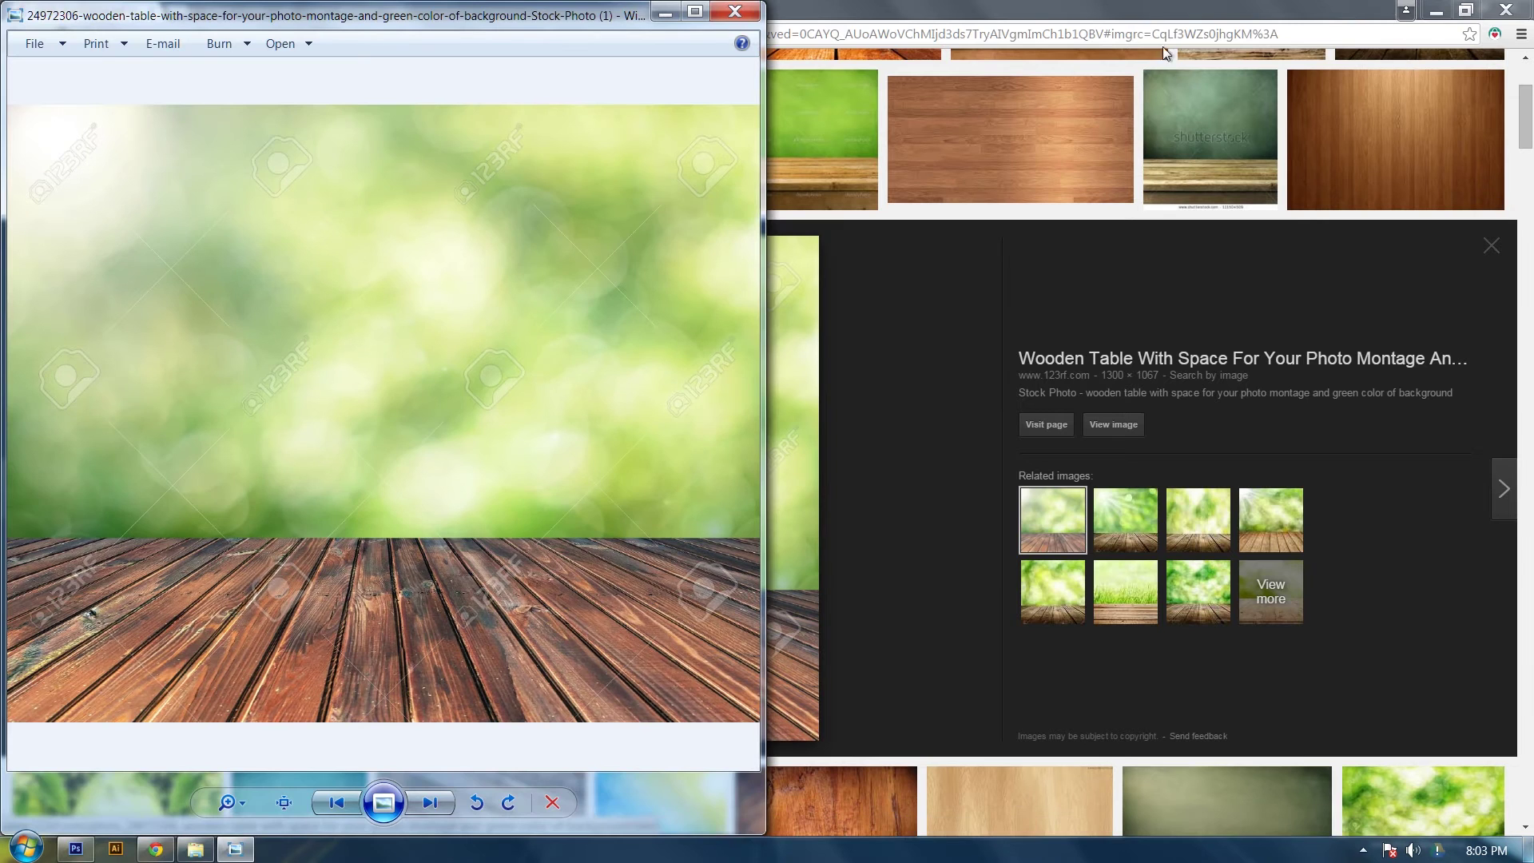
{"action": "left_click", "coordinate": [735, 12]}
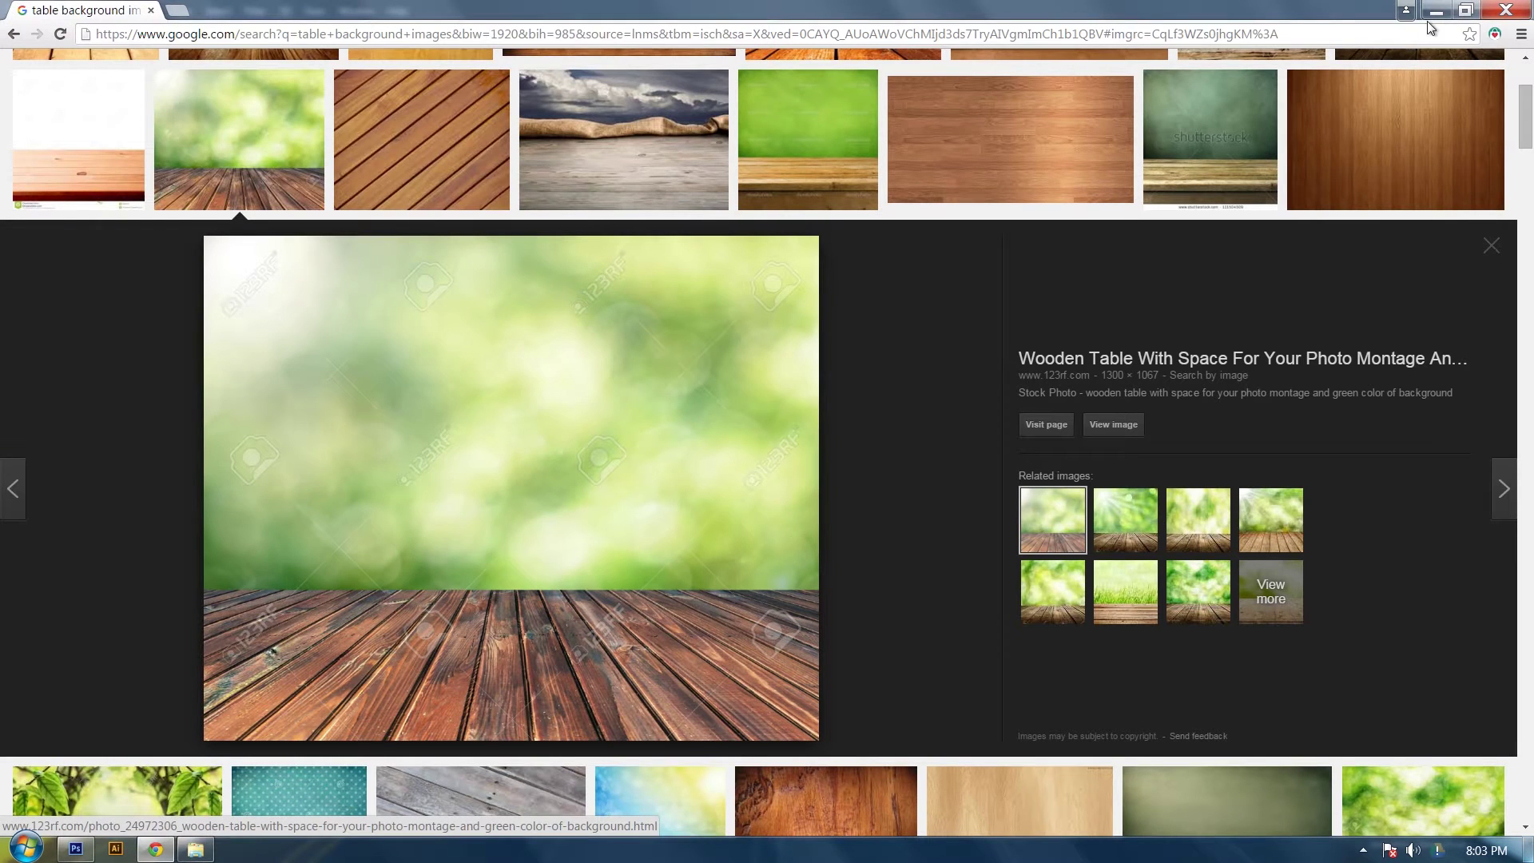
{"action": "key", "text": "alt+Tab"}
Step: Open the downloaded wooden table JPEG in Photoshop, then return to the Iphone_mockup_temp document
{"action": "left_click", "coordinate": [1460, 10]}
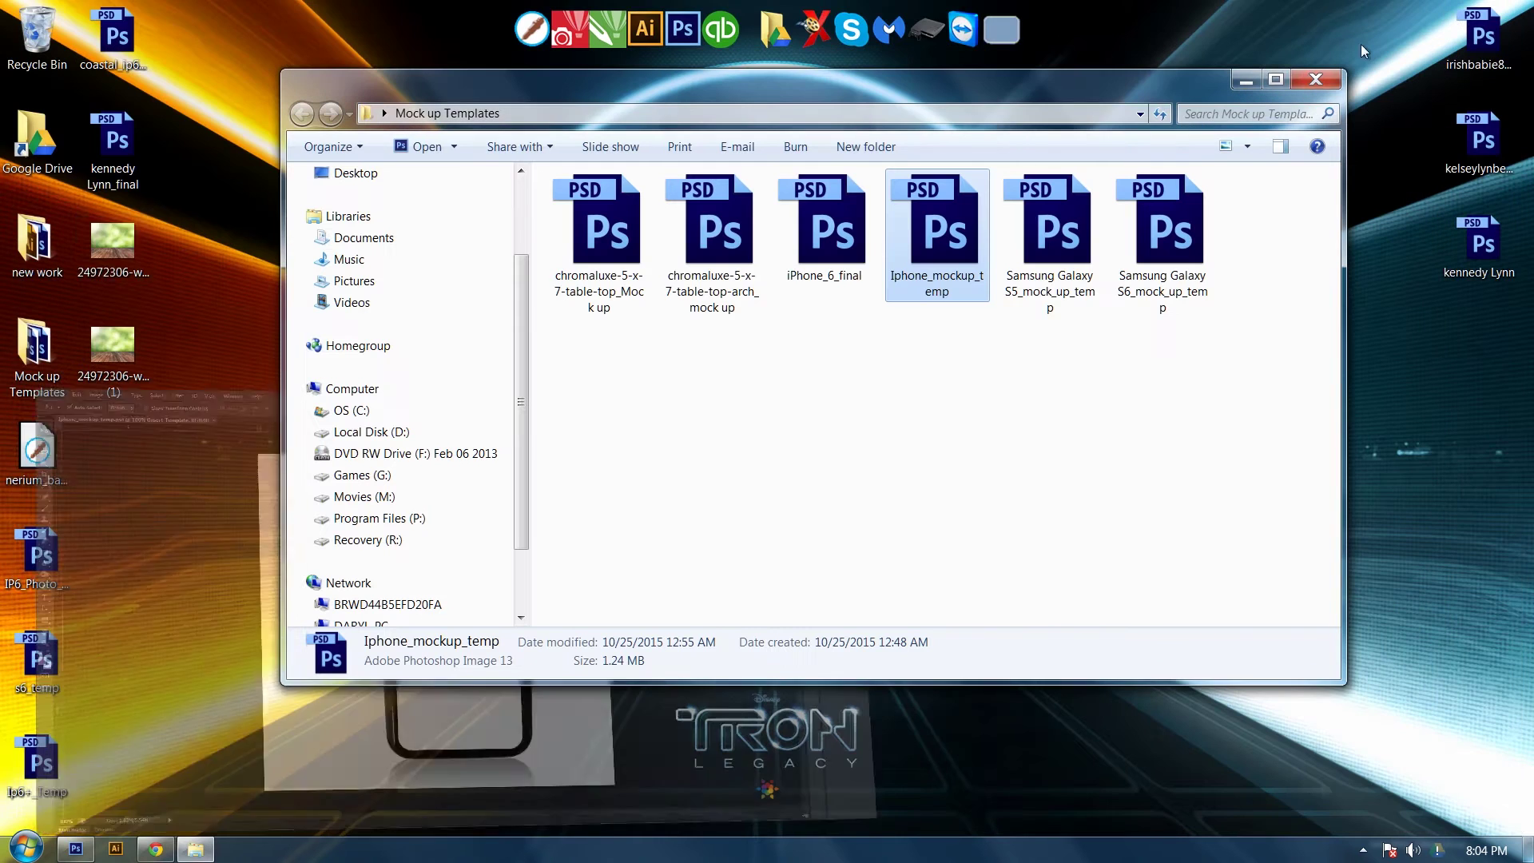
{"action": "left_click", "coordinate": [1315, 80]}
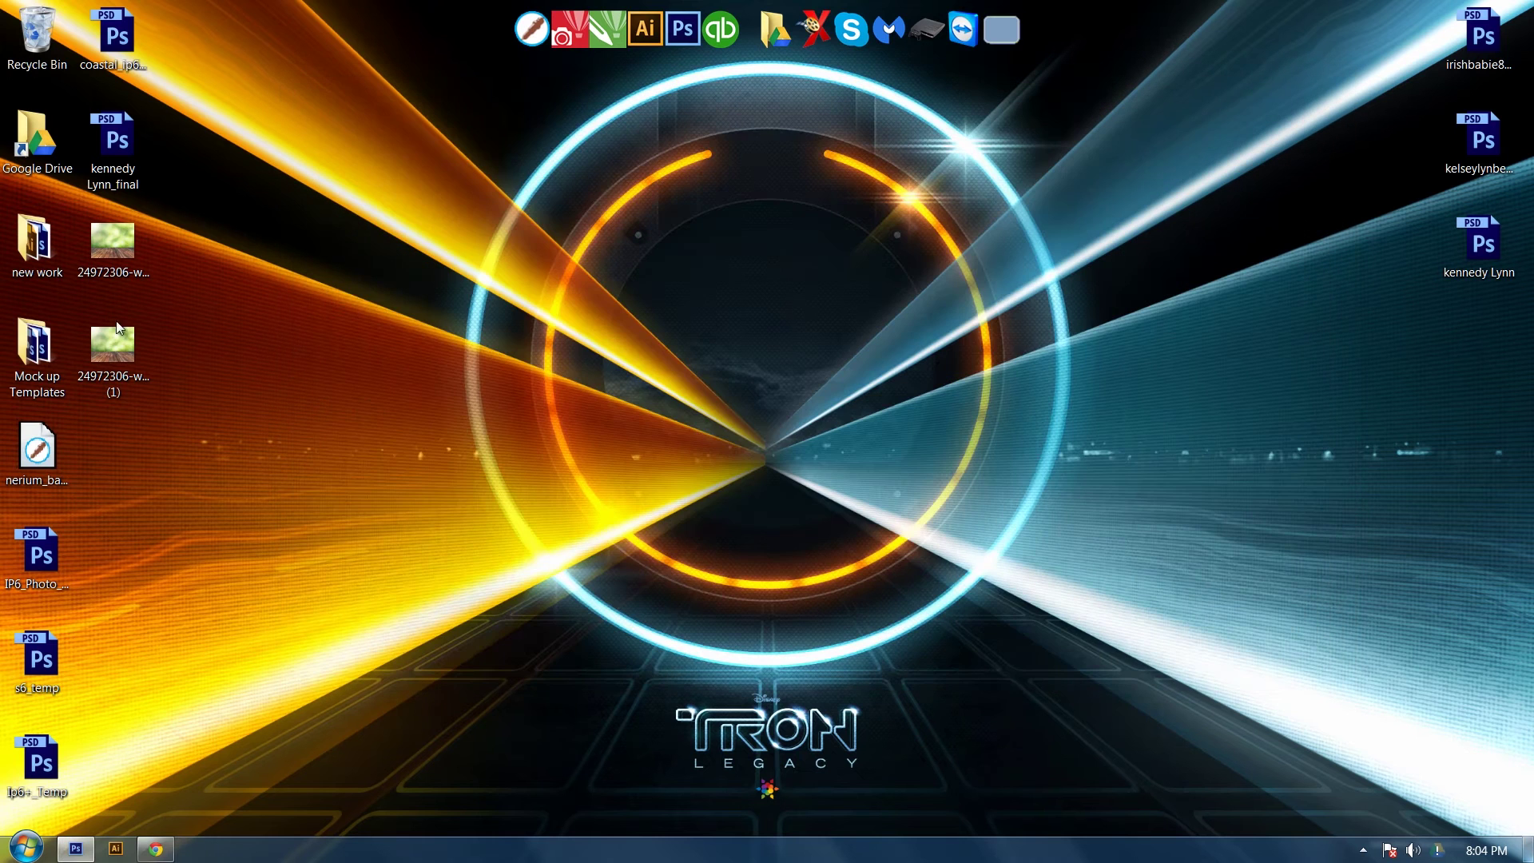
{"action": "left_click_drag", "start_coordinate": [112, 351], "coordinate": [516, 58]}
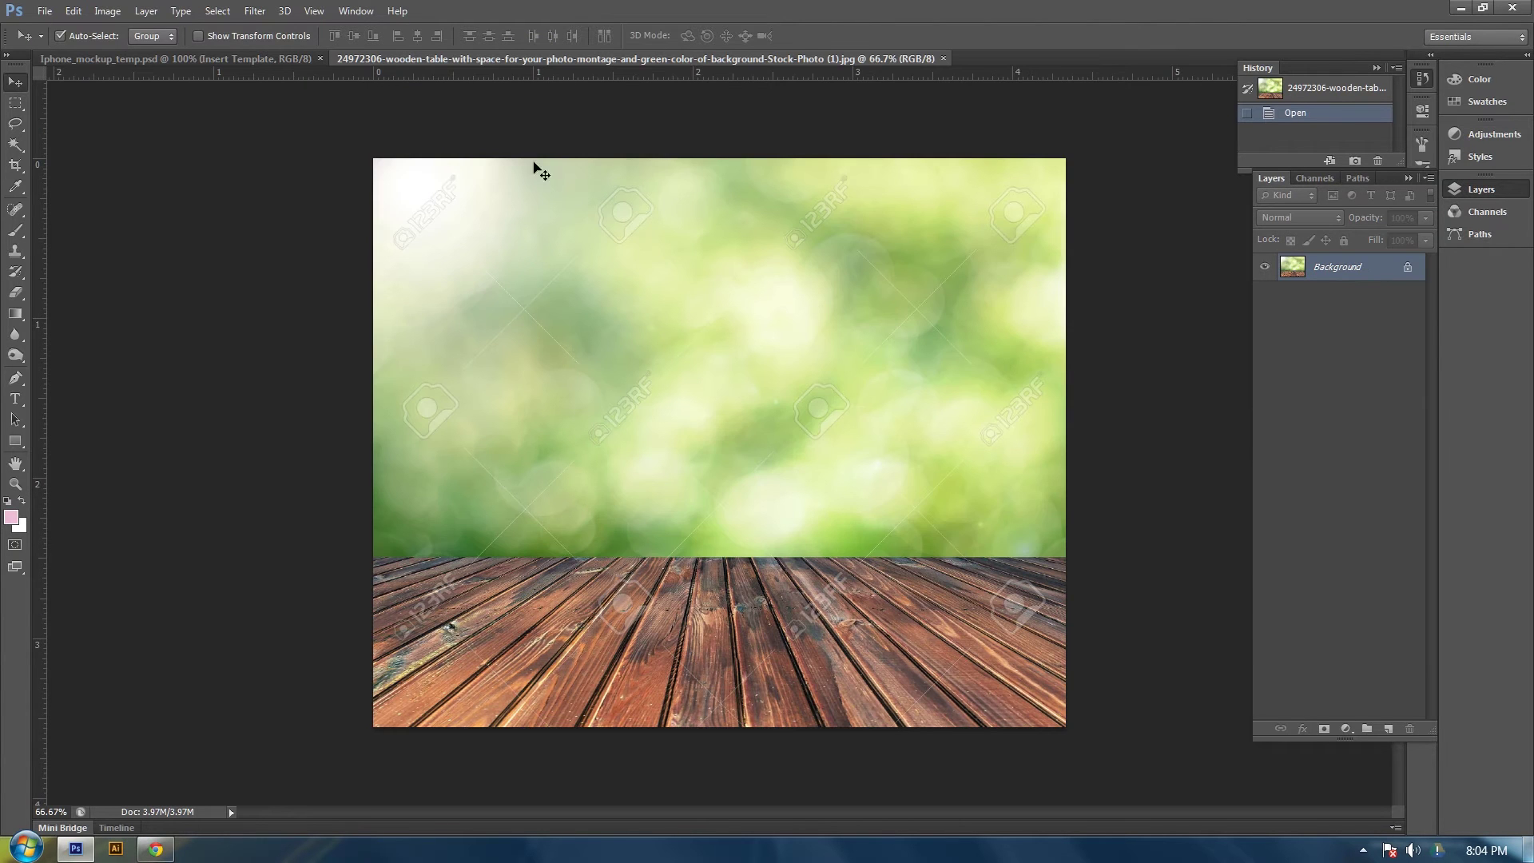
{"action": "left_click", "coordinate": [227, 58]}
Step: Copy the Case Outline through Shadow layers onto the wooden table photo
{"action": "left_click", "coordinate": [1361, 270]}
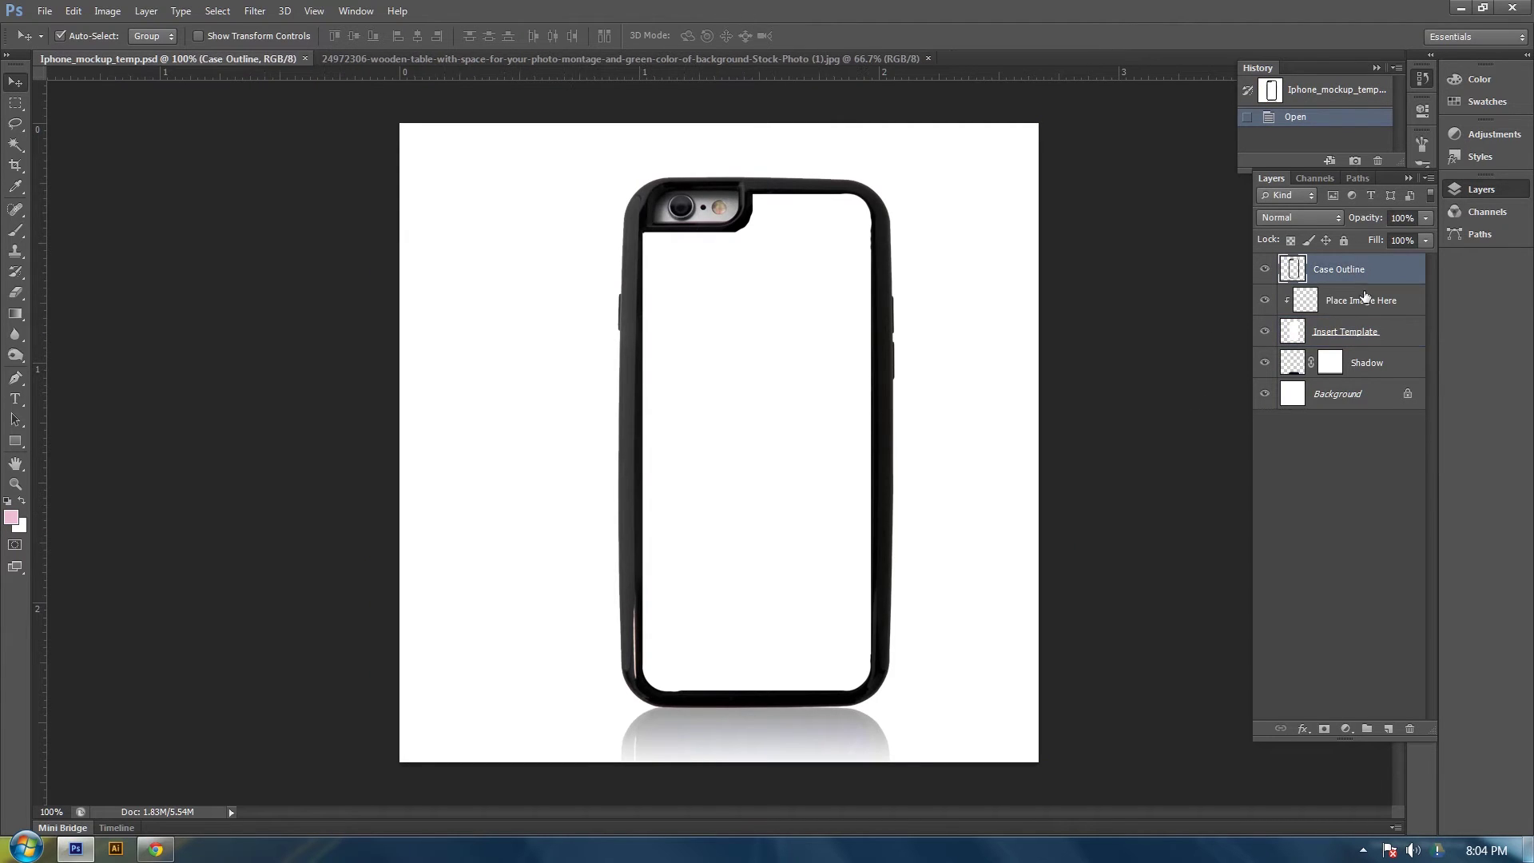
{"action": "left_click", "coordinate": [1359, 376], "text": "shift"}
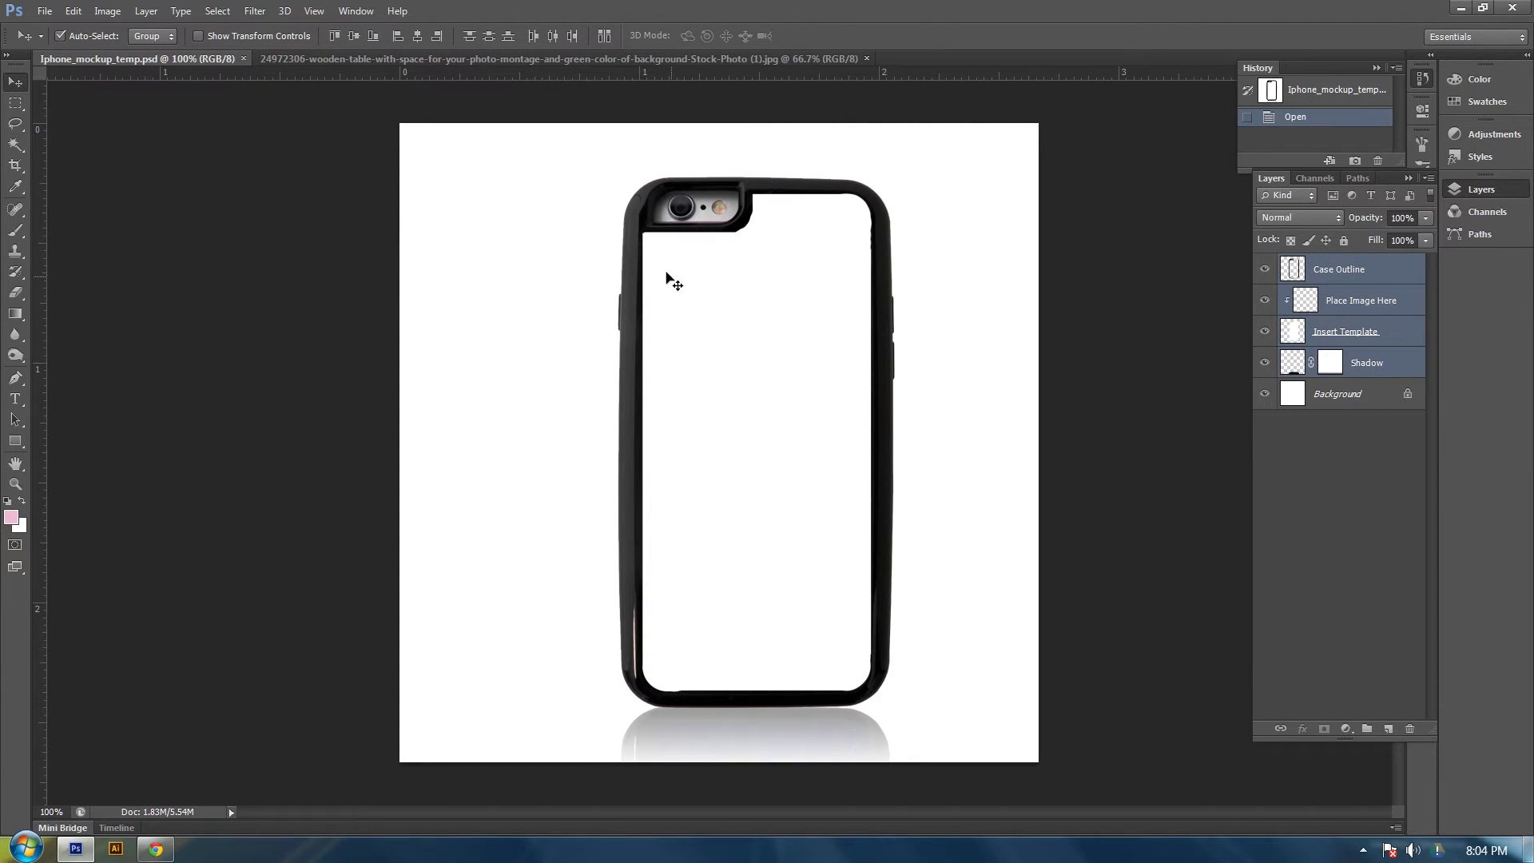
{"action": "left_click_drag", "start_coordinate": [640, 214], "coordinate": [648, 335]}
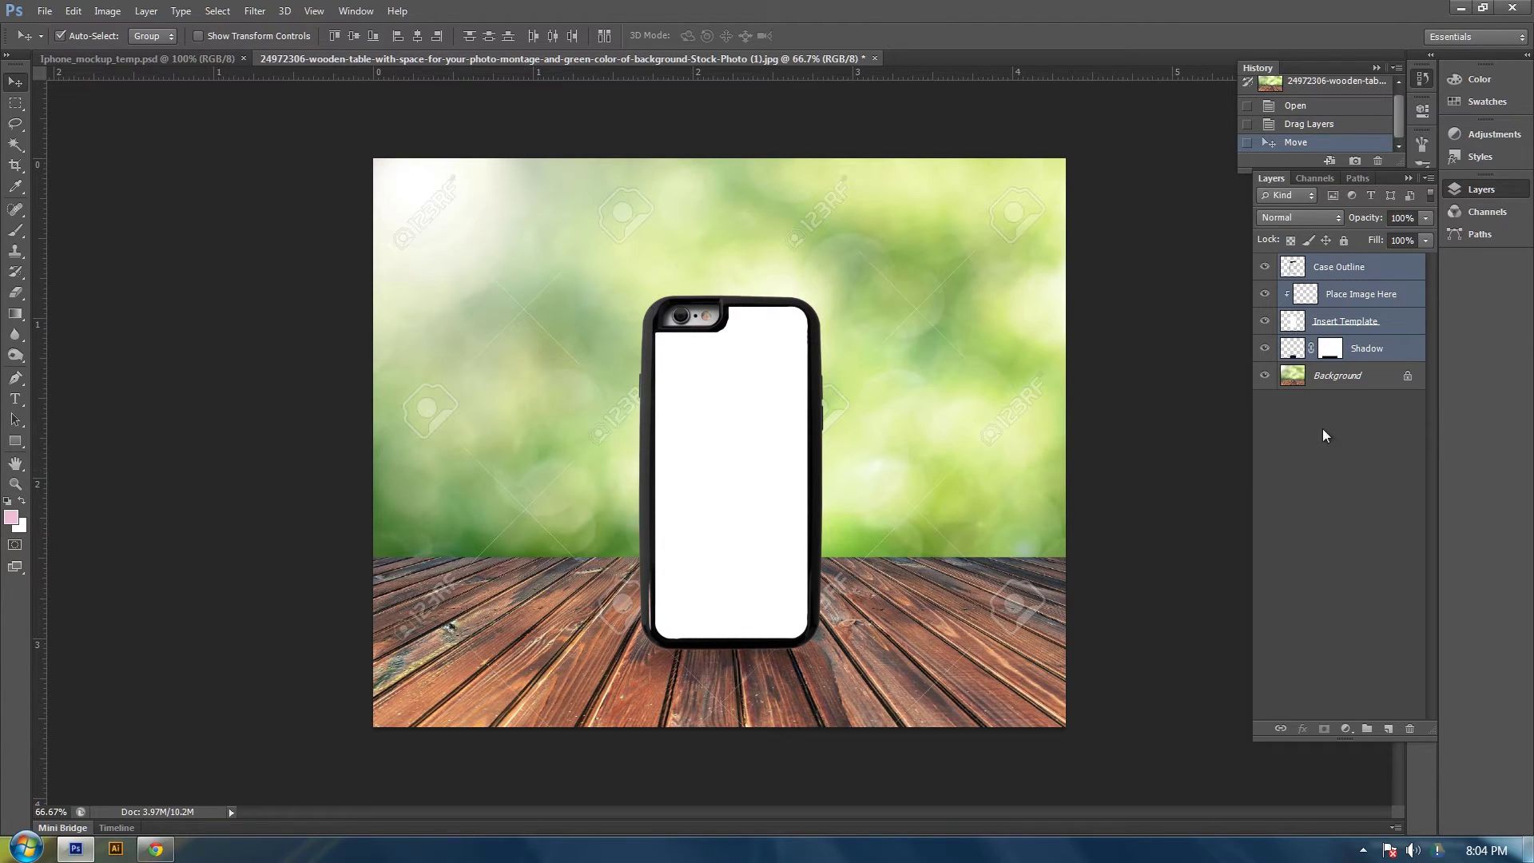
Step: Delete the Shadow layer from the table photo and minimize Photoshop to the desktop
{"action": "left_click", "coordinate": [1390, 351]}
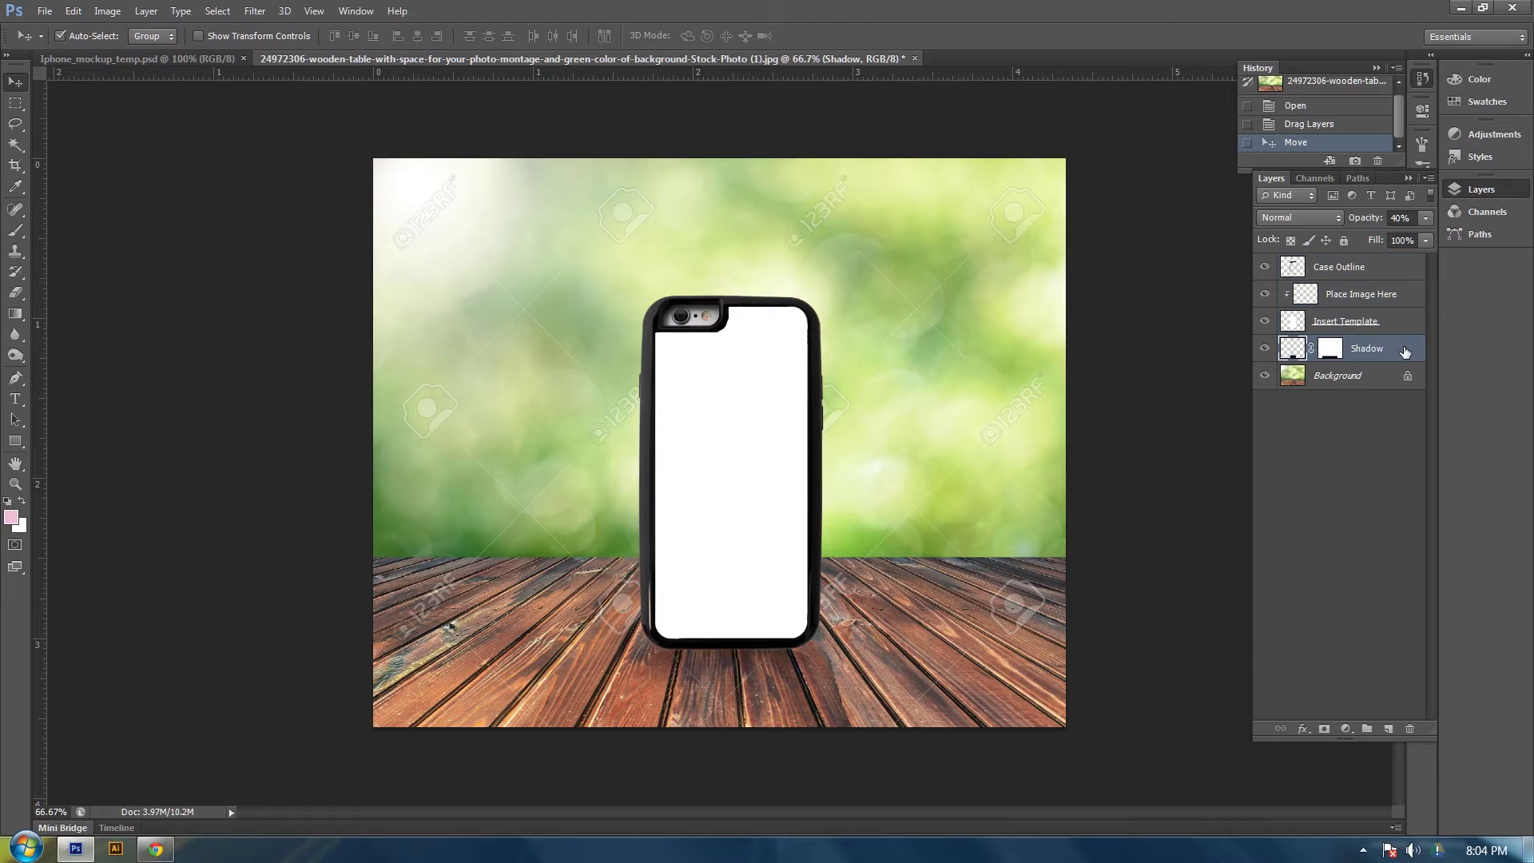
{"action": "left_click", "coordinate": [1409, 731]}
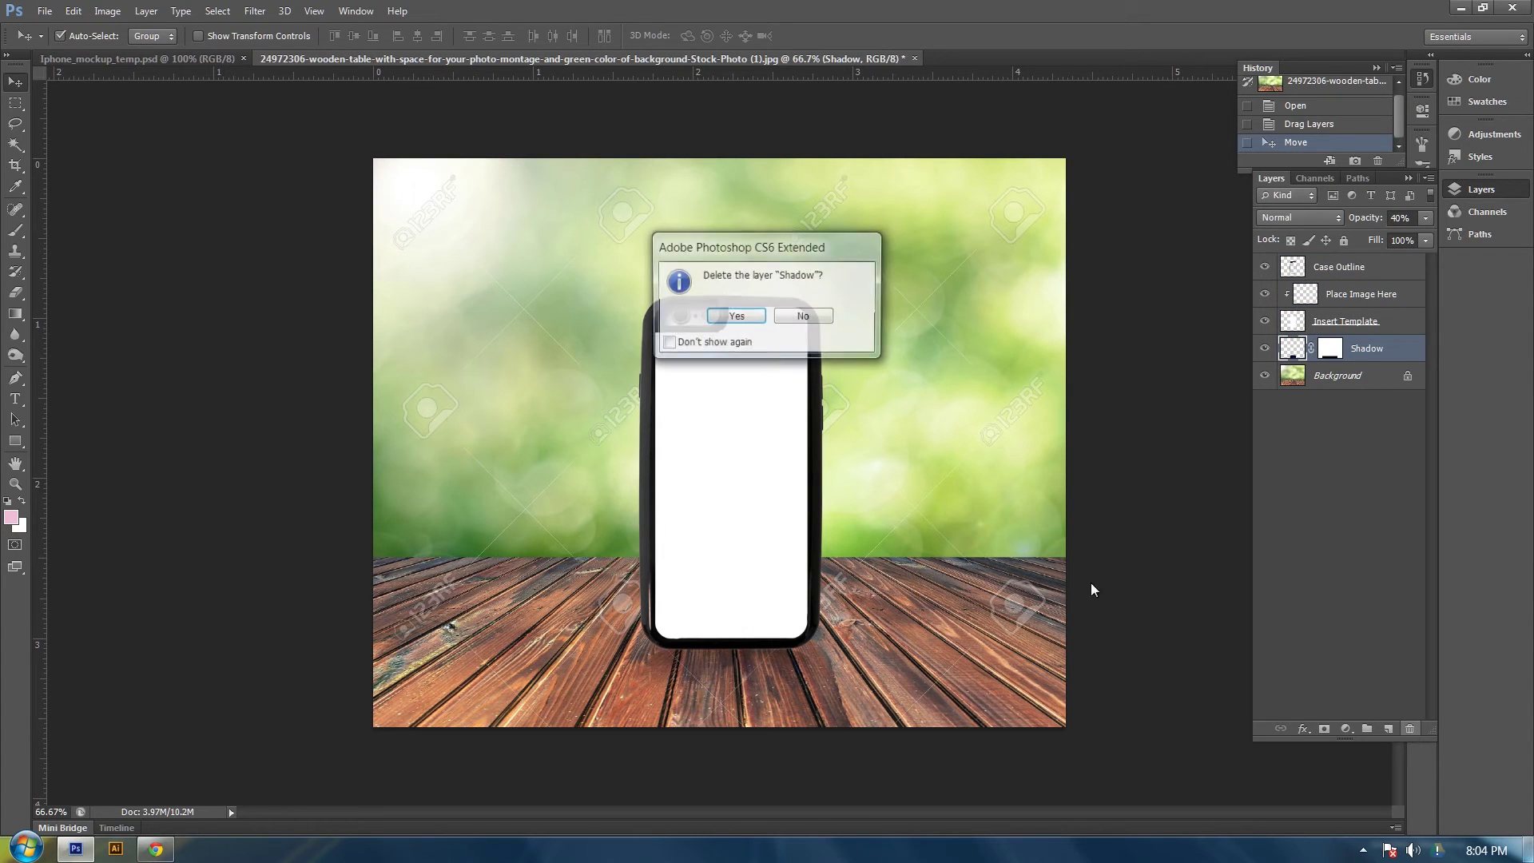
{"action": "left_click", "coordinate": [730, 313]}
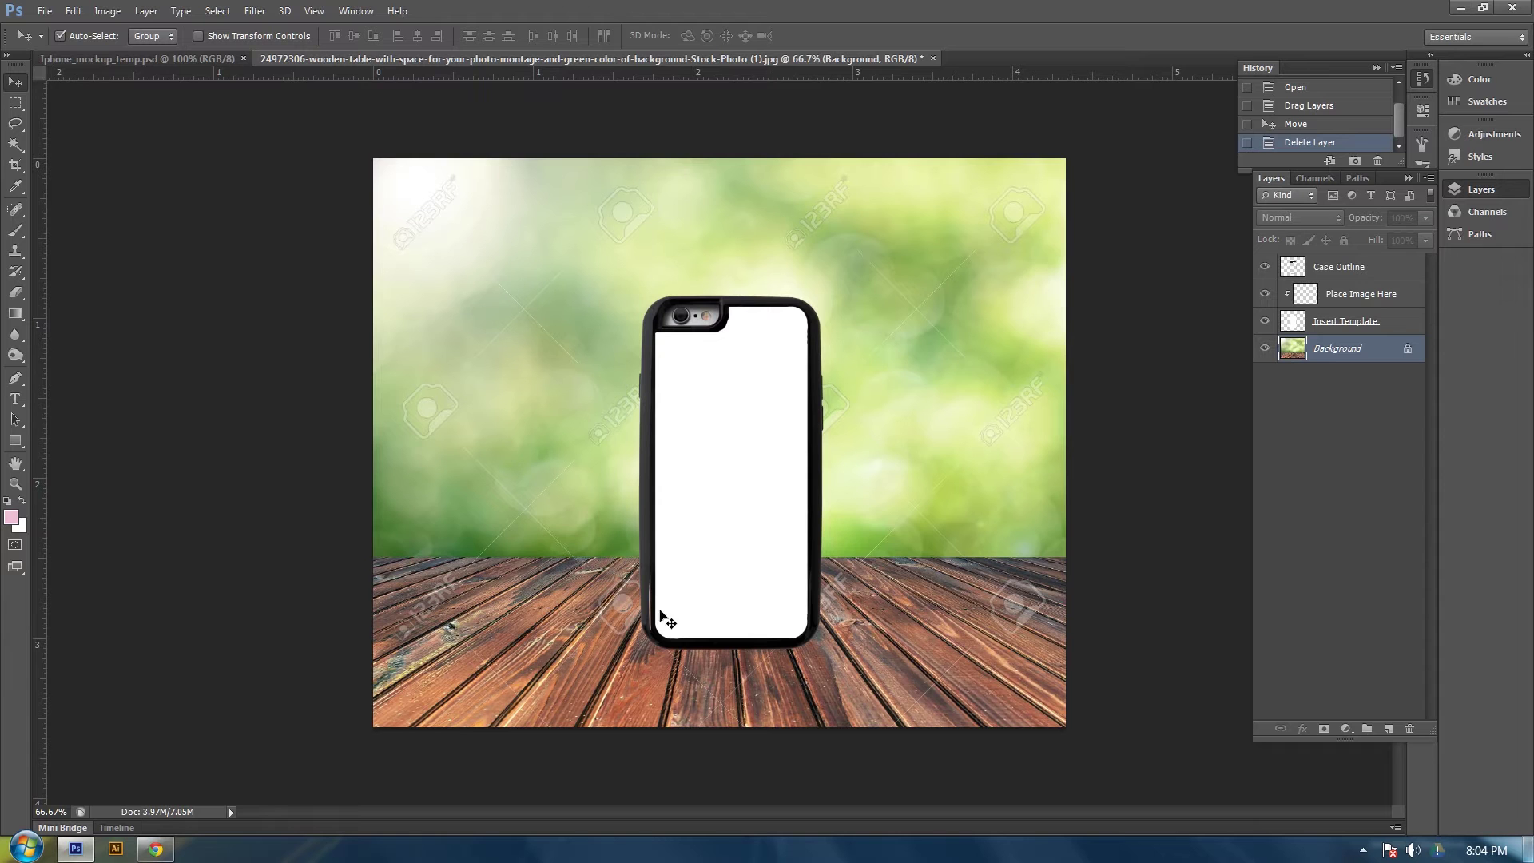
{"action": "left_click", "coordinate": [163, 851]}
{"action": "left_click", "coordinate": [1459, 10]}
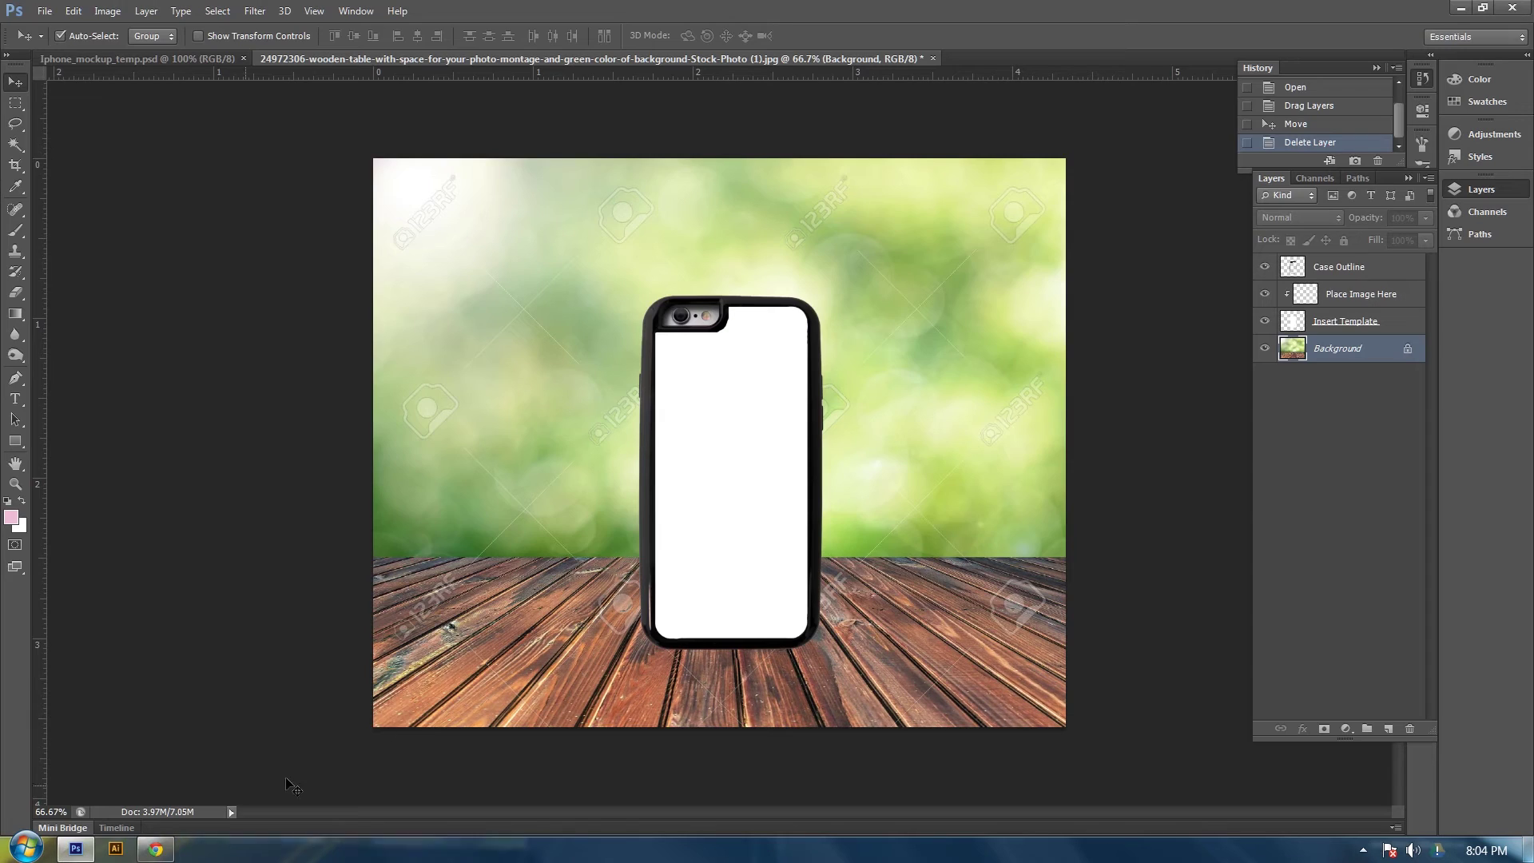
{"action": "left_click", "coordinate": [1459, 10]}
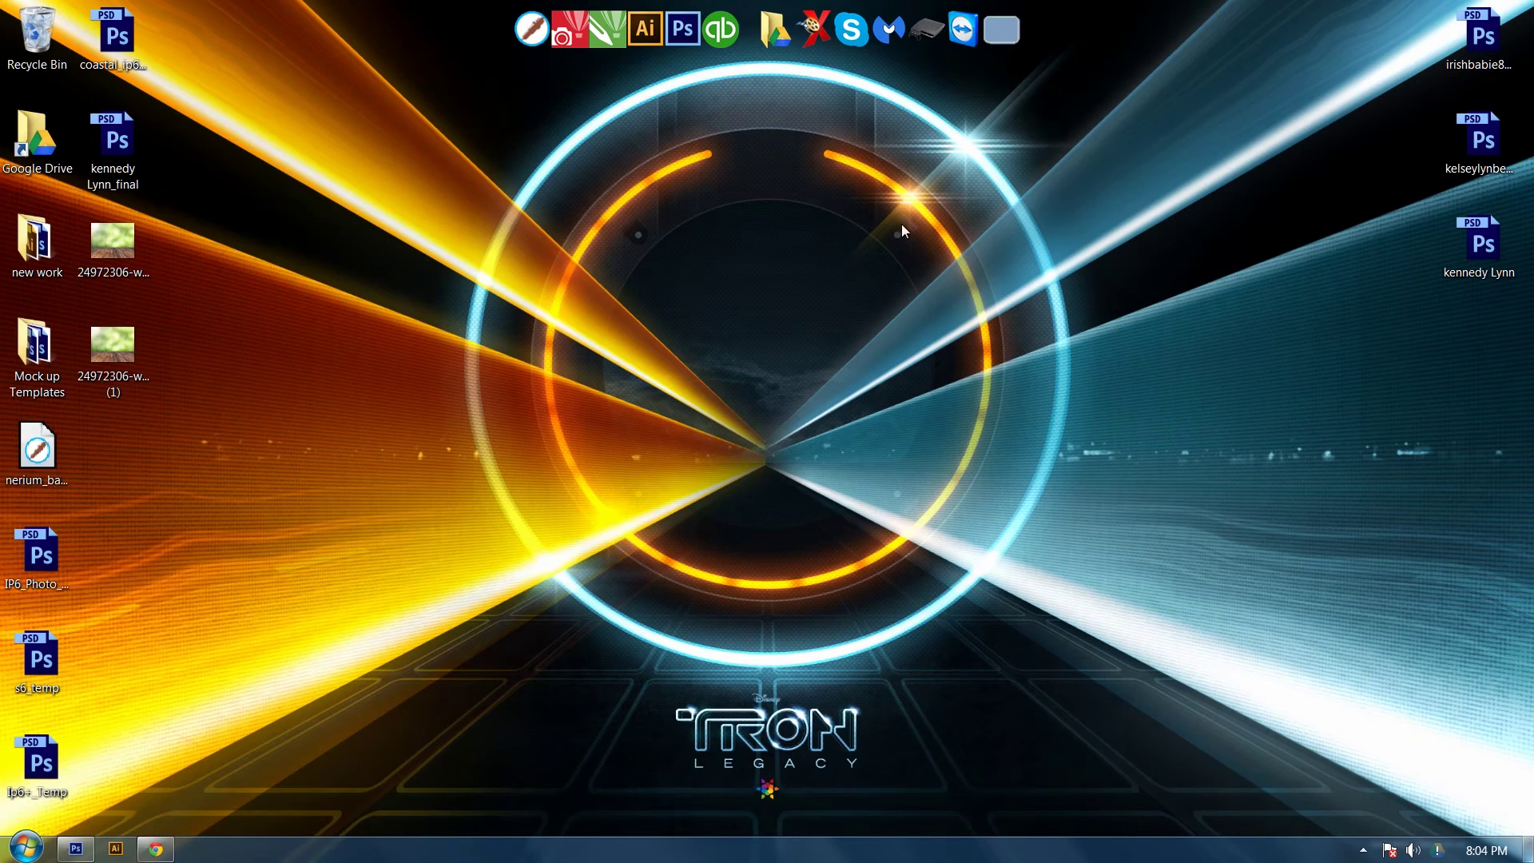
Step: Drag the Penguins photo from Pictures > Sample Pictures into the Photoshop mock-up
{"action": "left_click", "coordinate": [26, 847]}
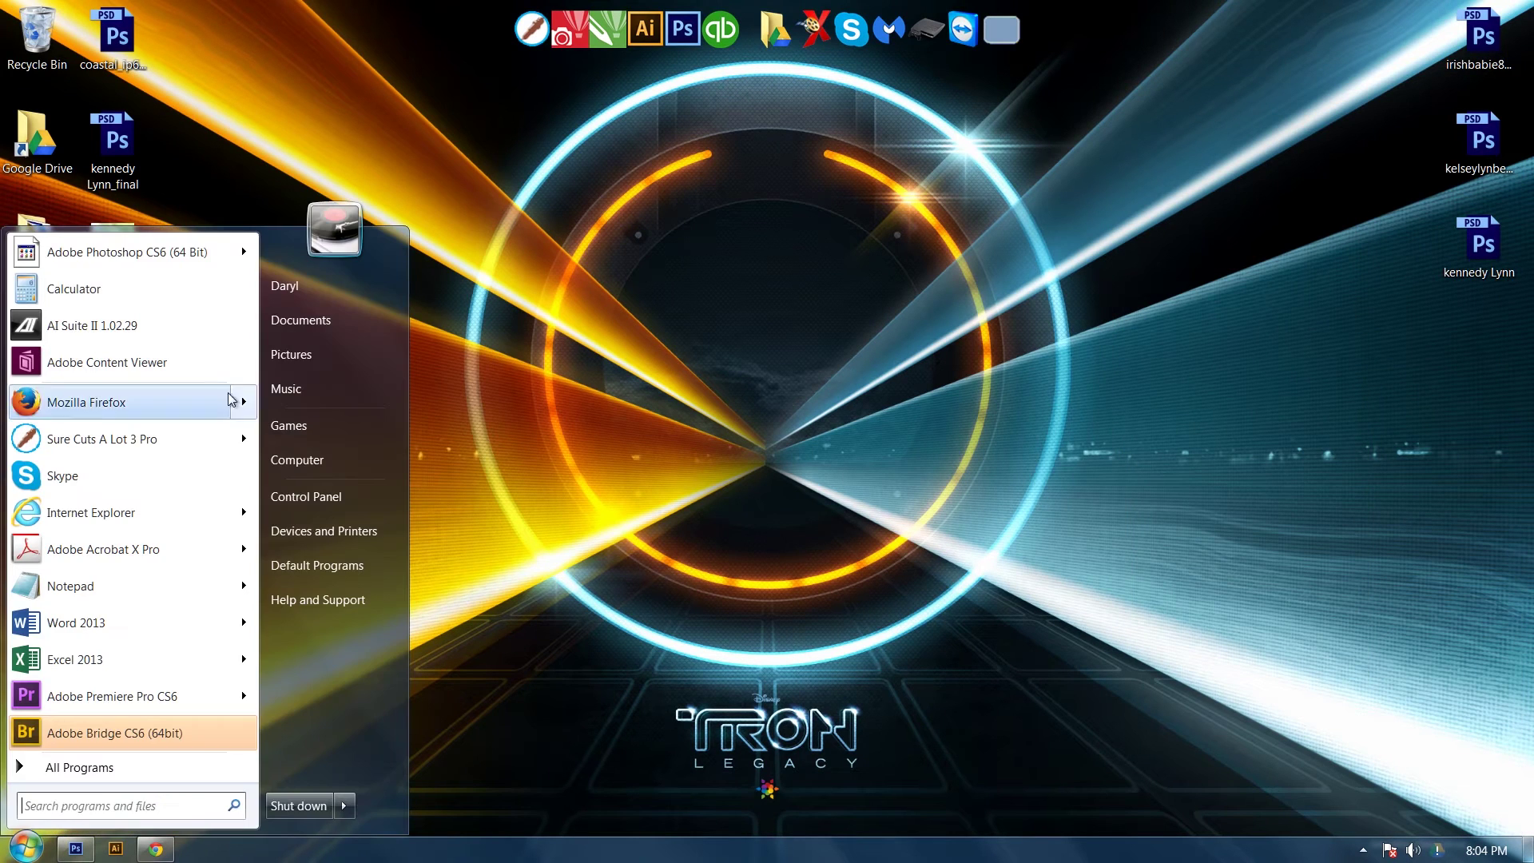
{"action": "left_click", "coordinate": [292, 354]}
{"action": "key", "text": "s"}
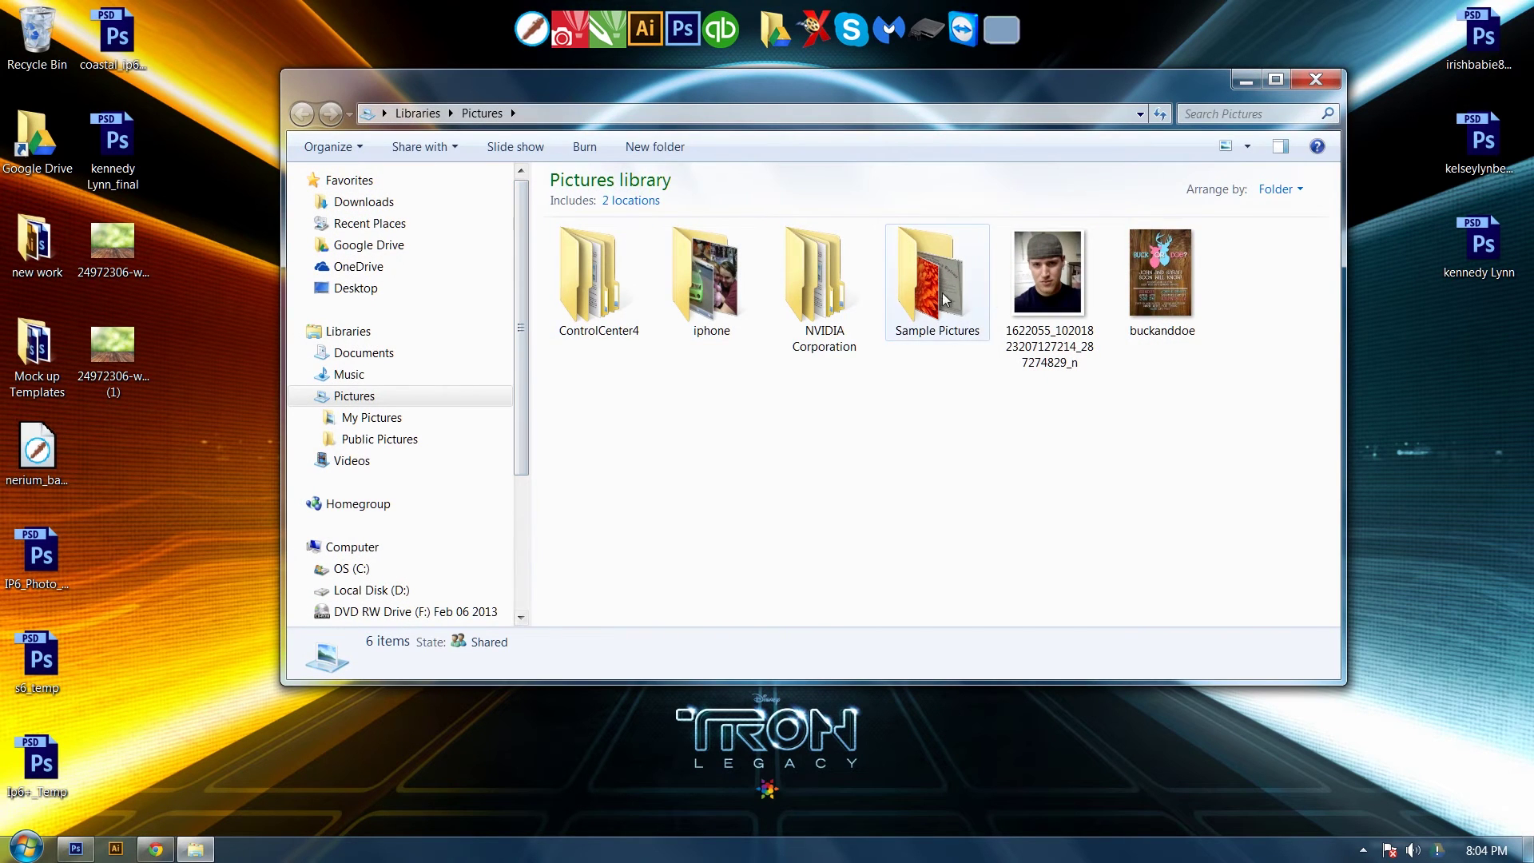
{"action": "key", "text": "Return"}
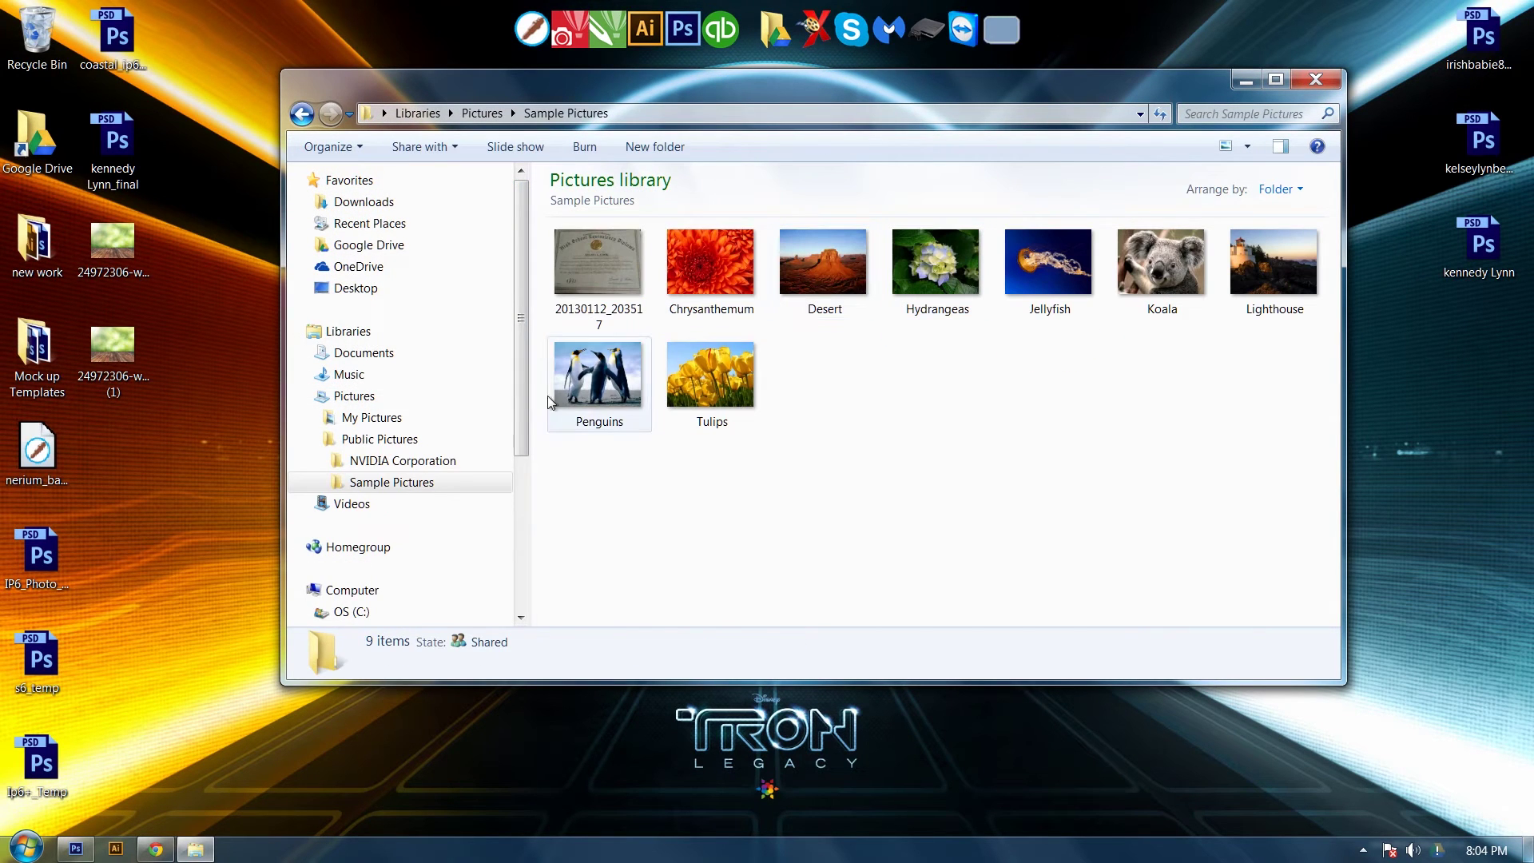
{"action": "left_click_drag", "start_coordinate": [645, 378], "coordinate": [755, 467]}
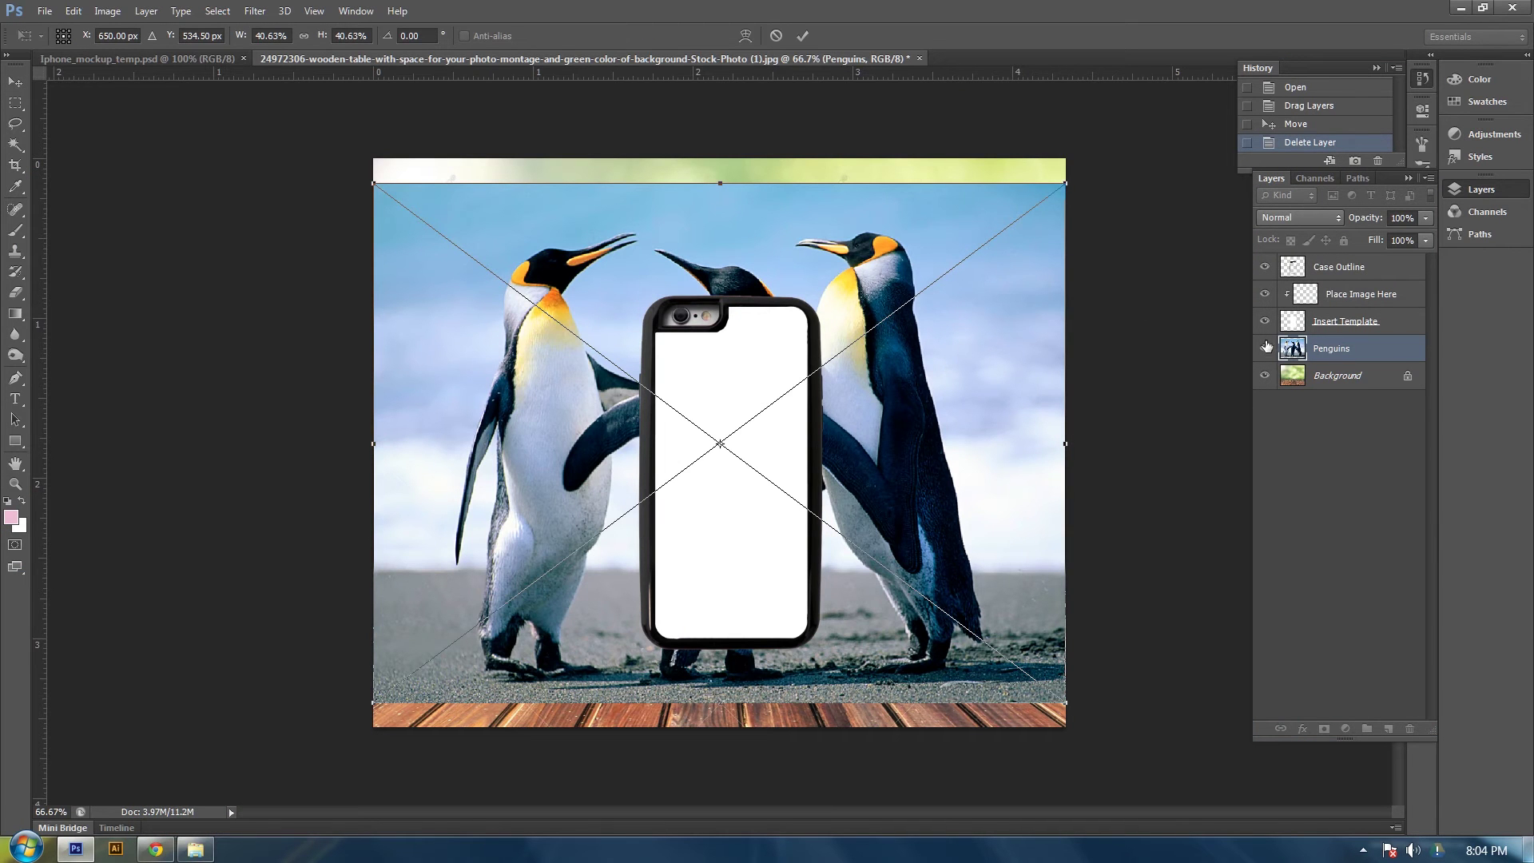
Step: Place Penguins above Insert Template in the case's clipping group and delete Place Image Here
{"action": "key", "text": "Return"}
{"action": "left_click_drag", "start_coordinate": [1390, 358], "coordinate": [1384, 319]}
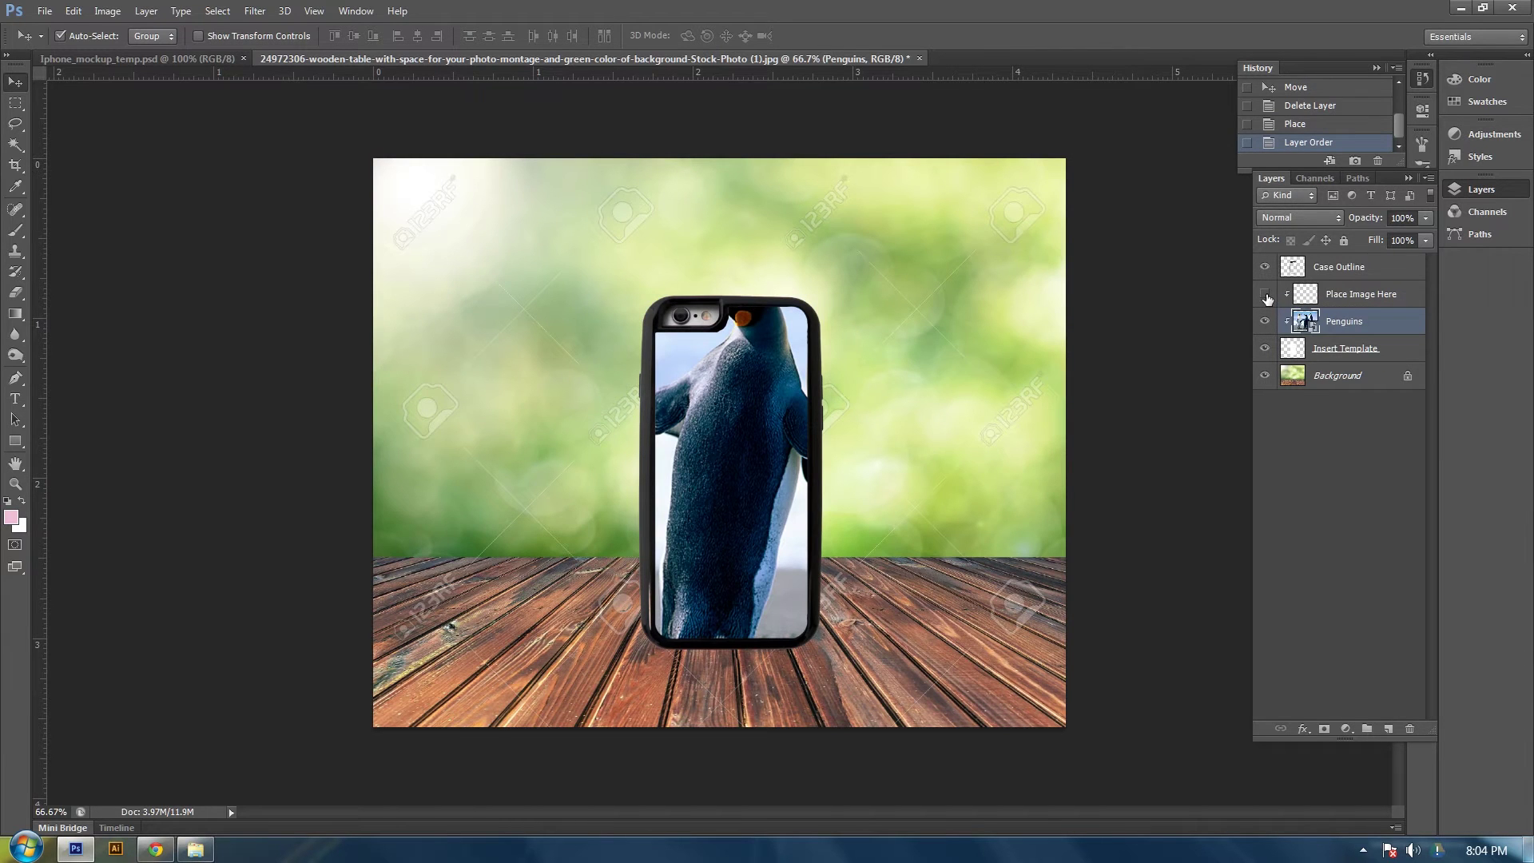
{"action": "left_click", "coordinate": [1359, 300]}
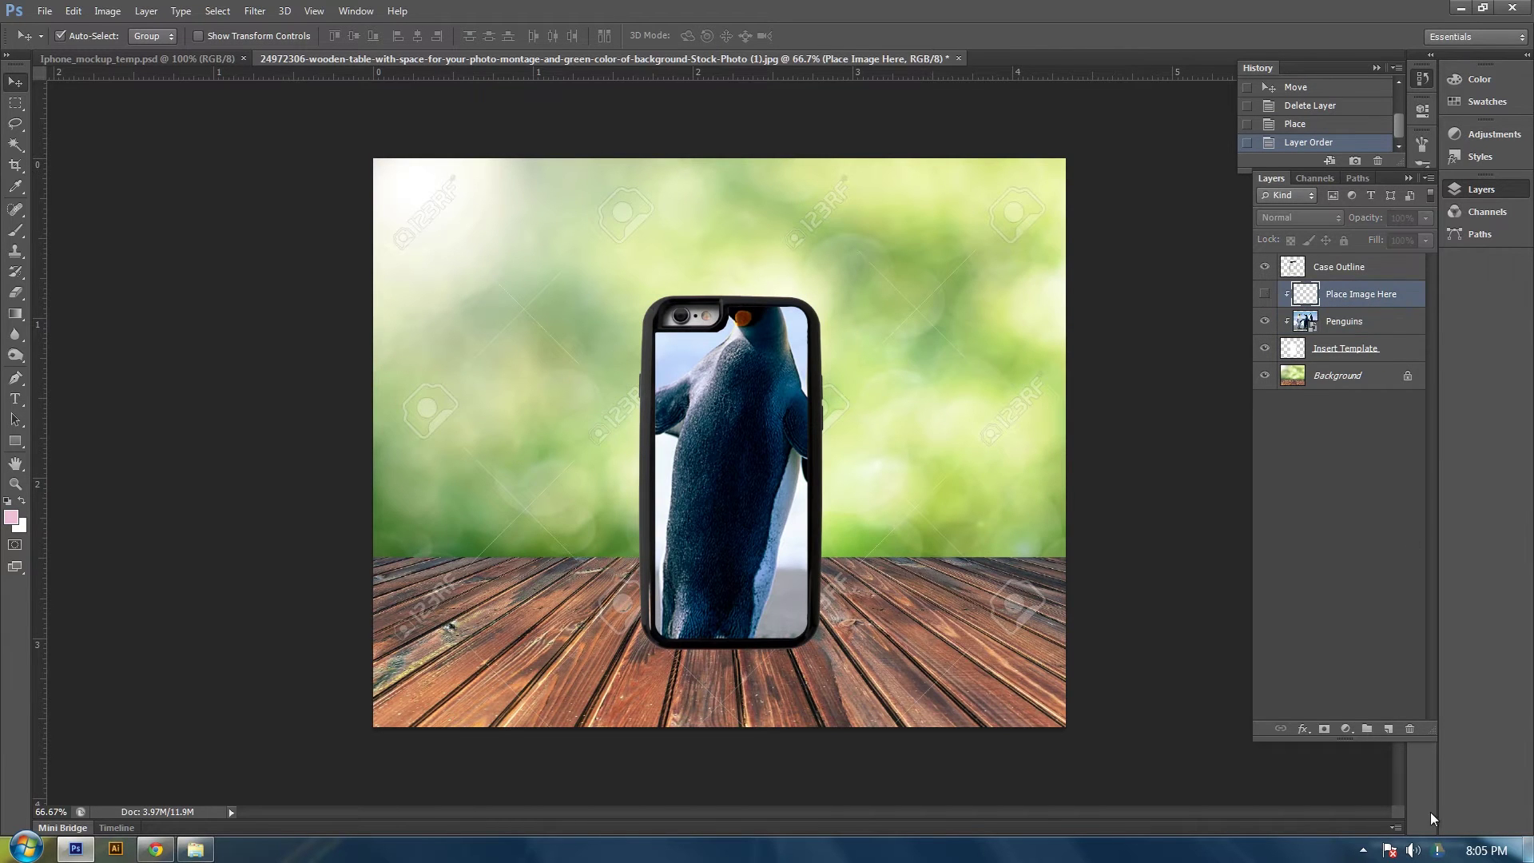
{"action": "left_click", "coordinate": [1410, 730]}
{"action": "left_click", "coordinate": [745, 320]}
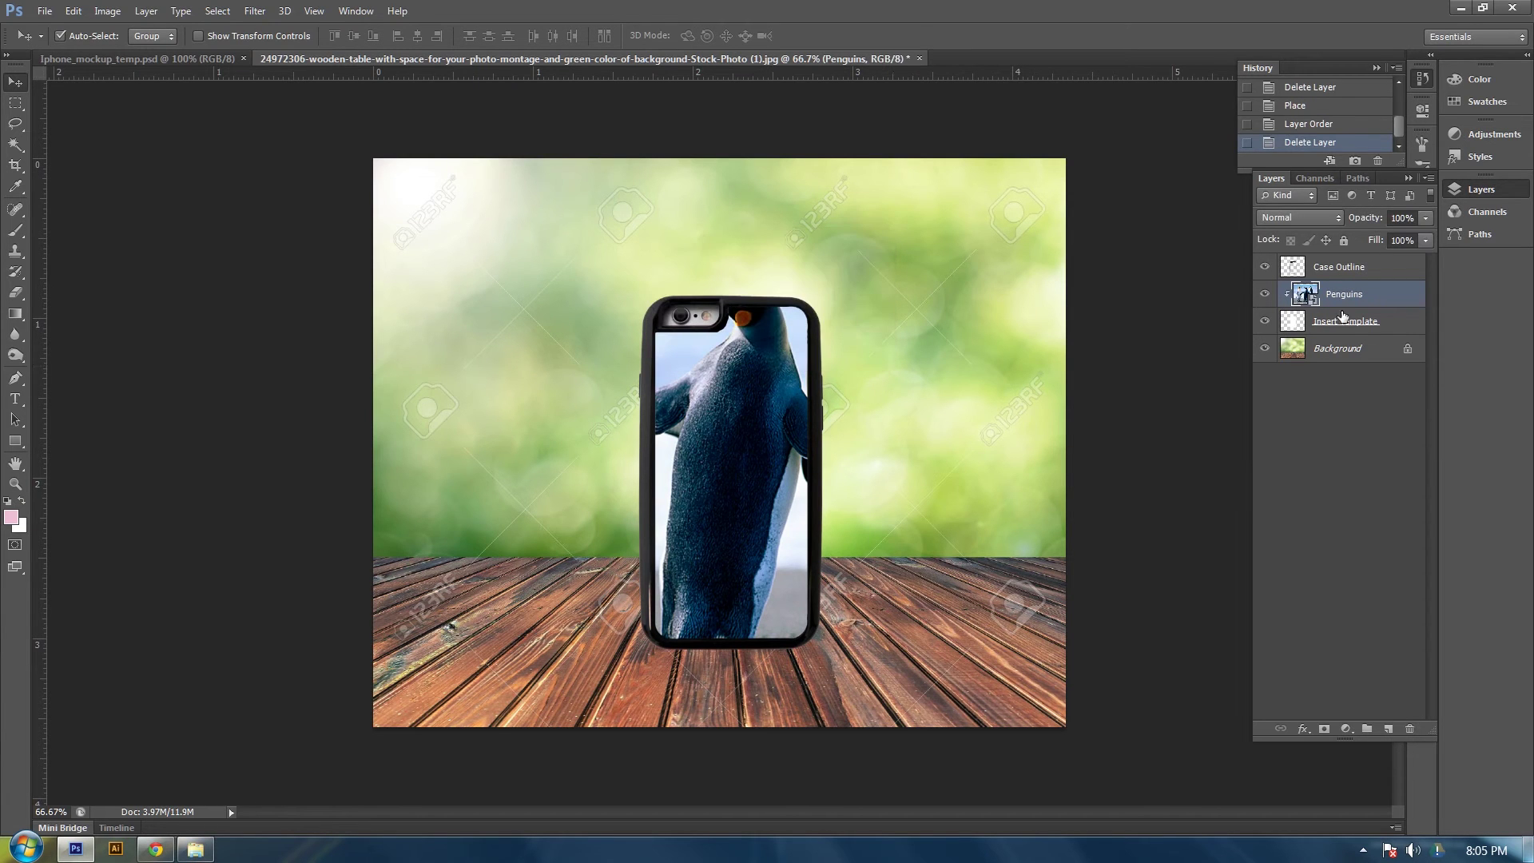
Step: Scale the penguin photo down to about 27% so both penguins fit the case
{"action": "key", "text": "ctrl+t"}
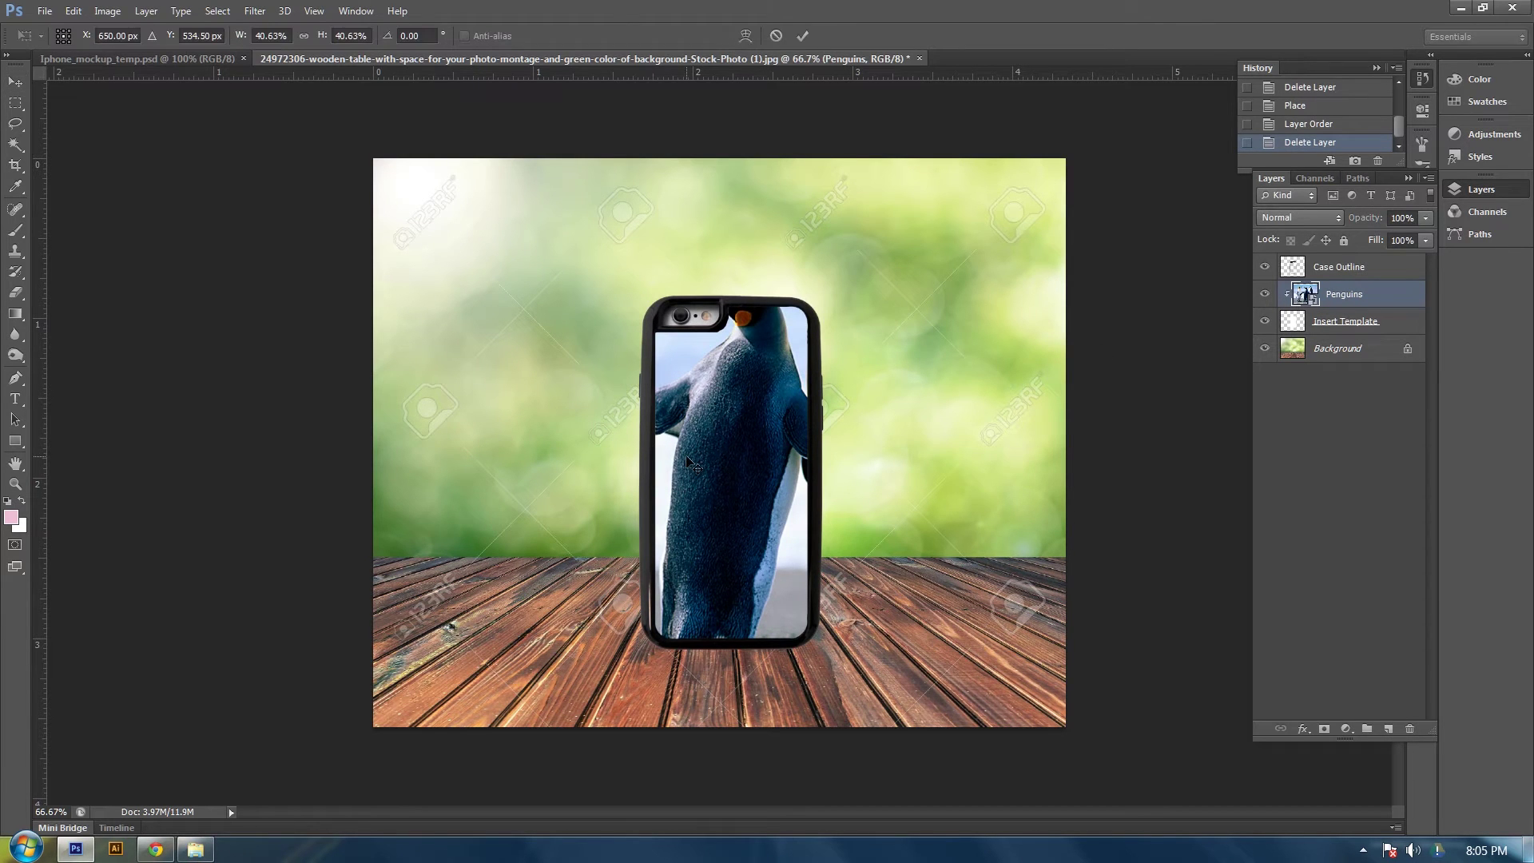
{"action": "left_click_drag", "start_coordinate": [1068, 181], "coordinate": [911, 300]}
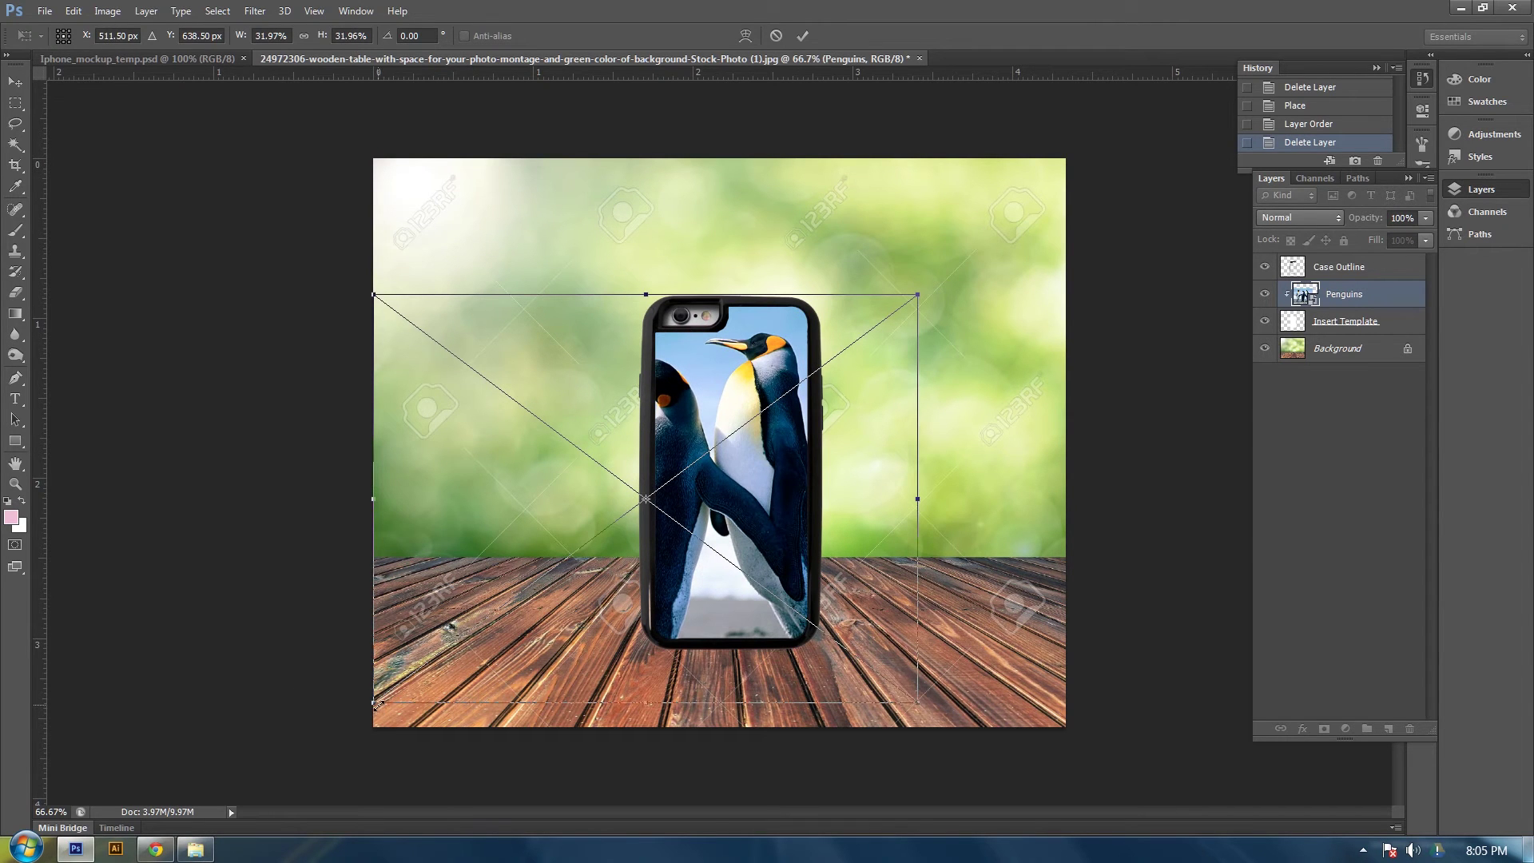
{"action": "left_click_drag", "start_coordinate": [375, 703], "coordinate": [450, 644]}
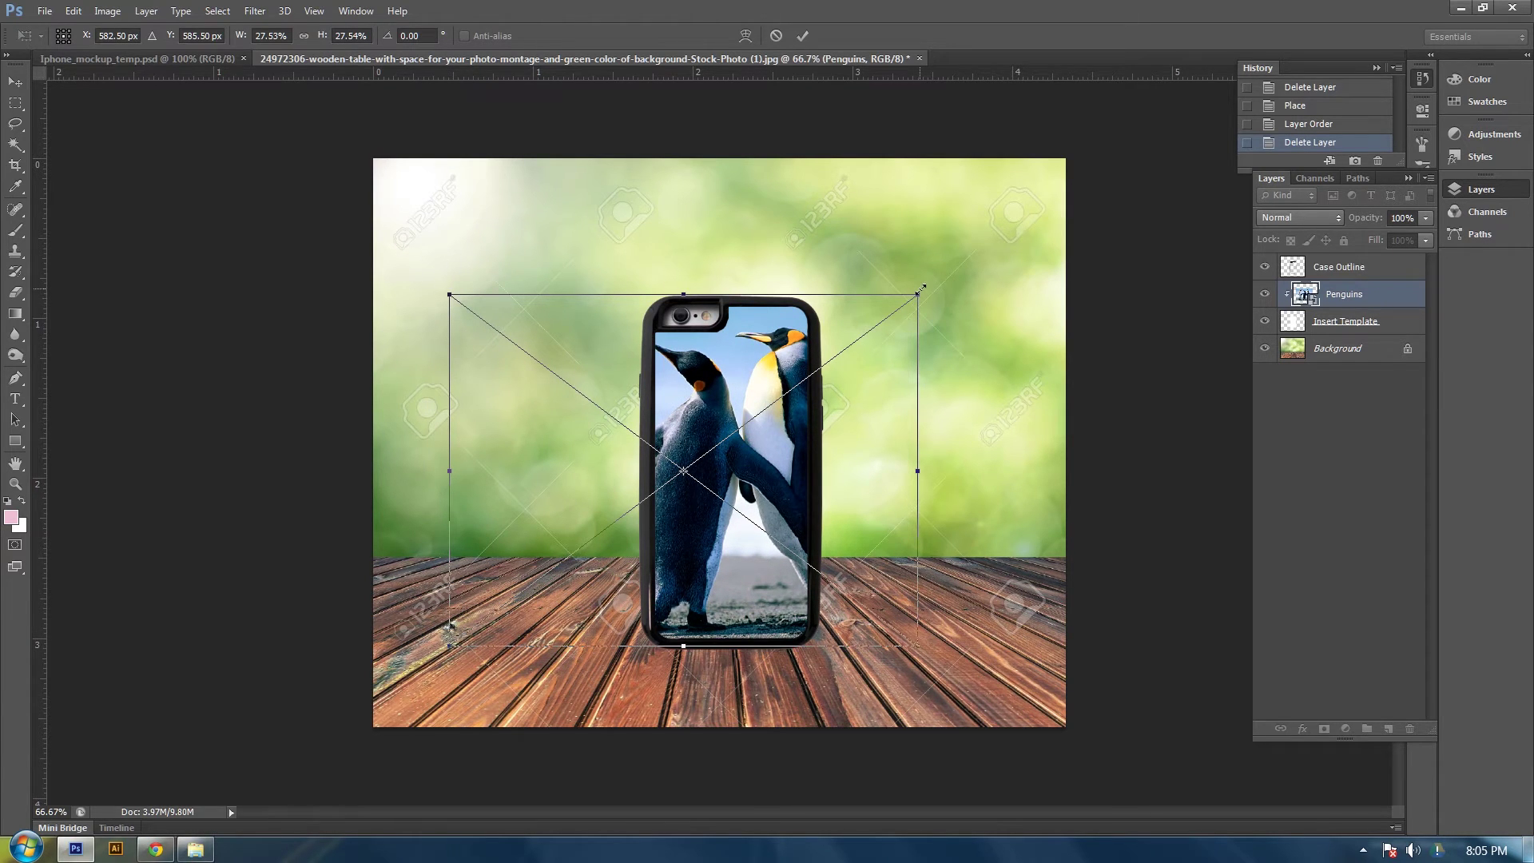
{"action": "left_click_drag", "start_coordinate": [918, 294], "coordinate": [909, 302]}
{"action": "key", "text": "Return"}
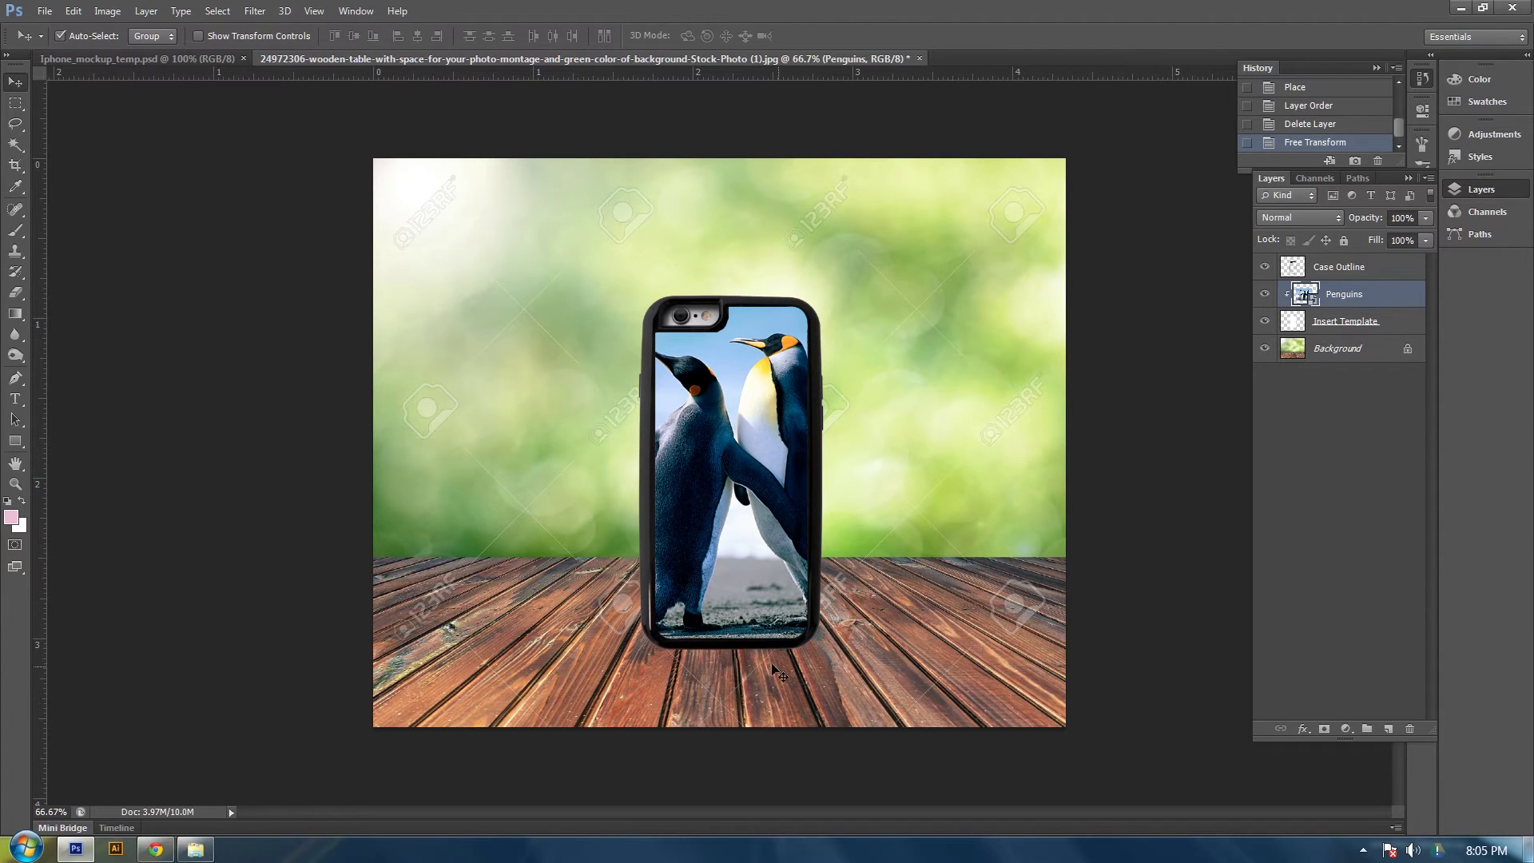
Step: Duplicate the Case Outline, Penguins and Insert Template layers
{"action": "left_click", "coordinate": [1372, 274]}
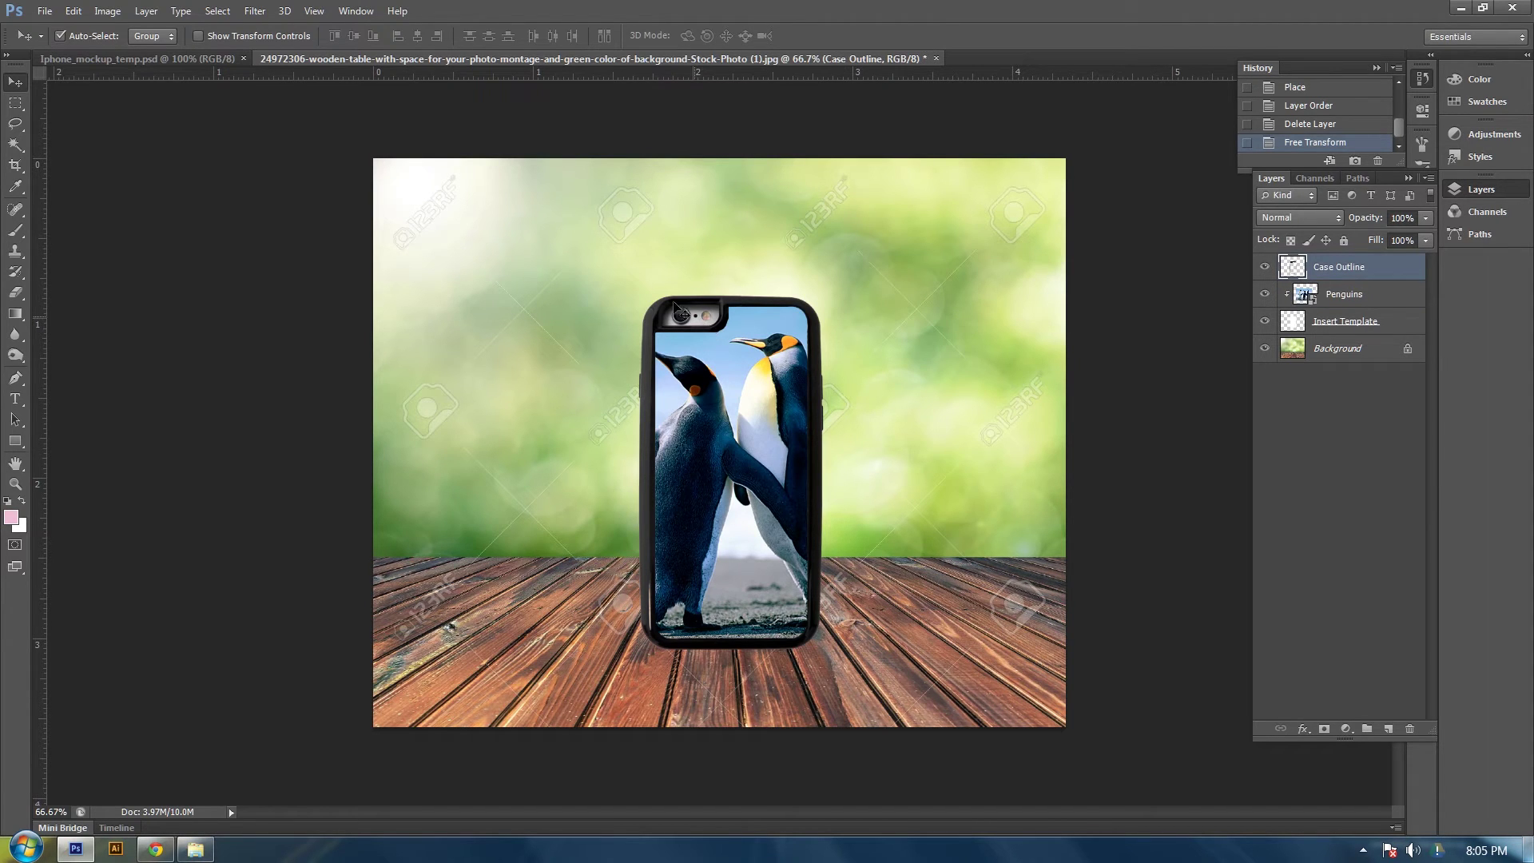
{"action": "left_click", "coordinate": [1390, 327], "text": "shift"}
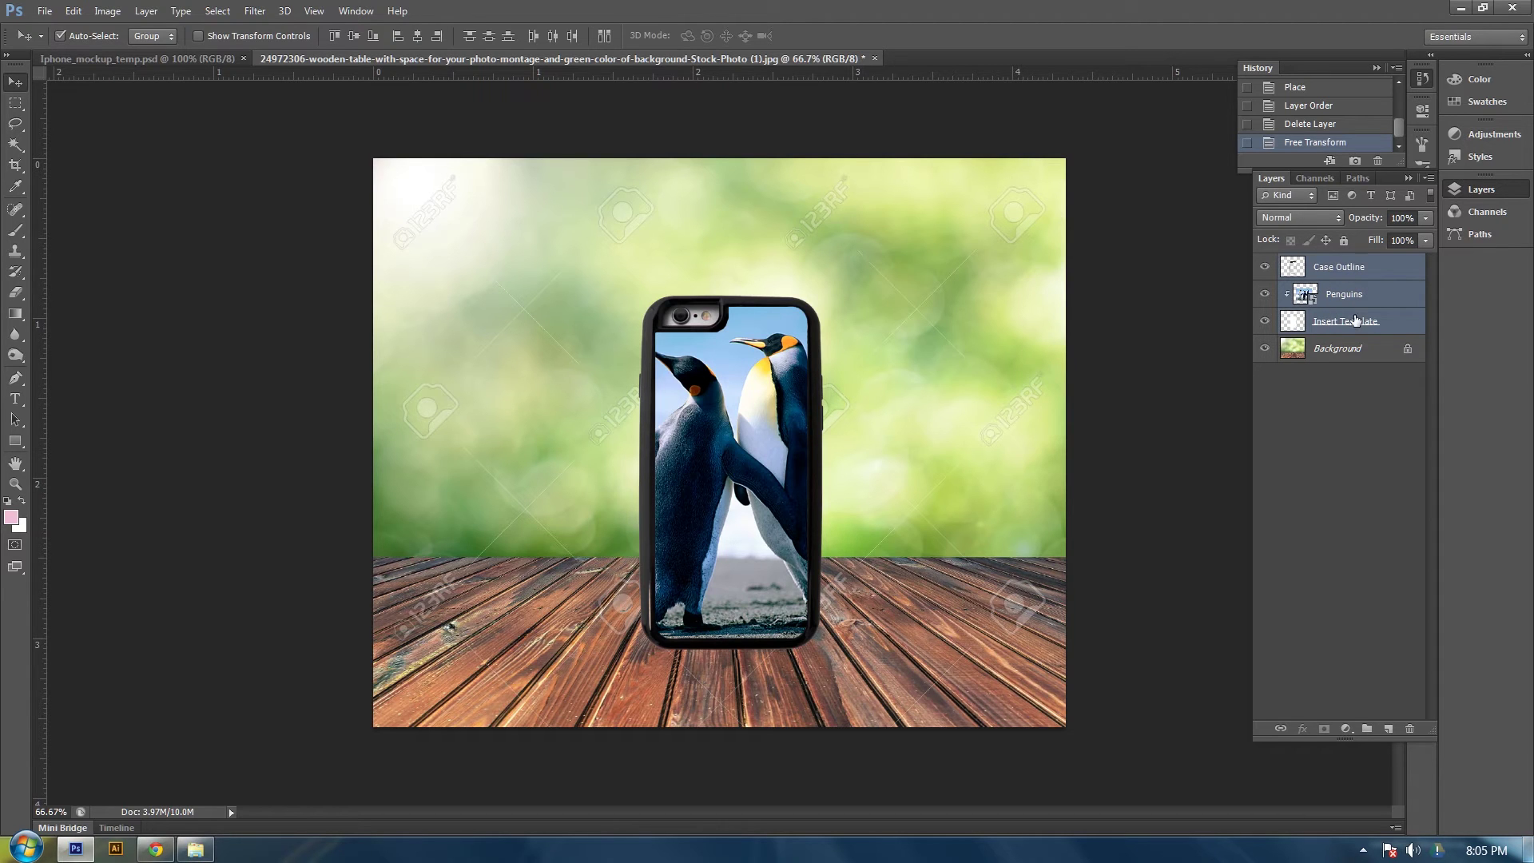
{"action": "left_click_drag", "start_coordinate": [1401, 326], "coordinate": [1390, 728]}
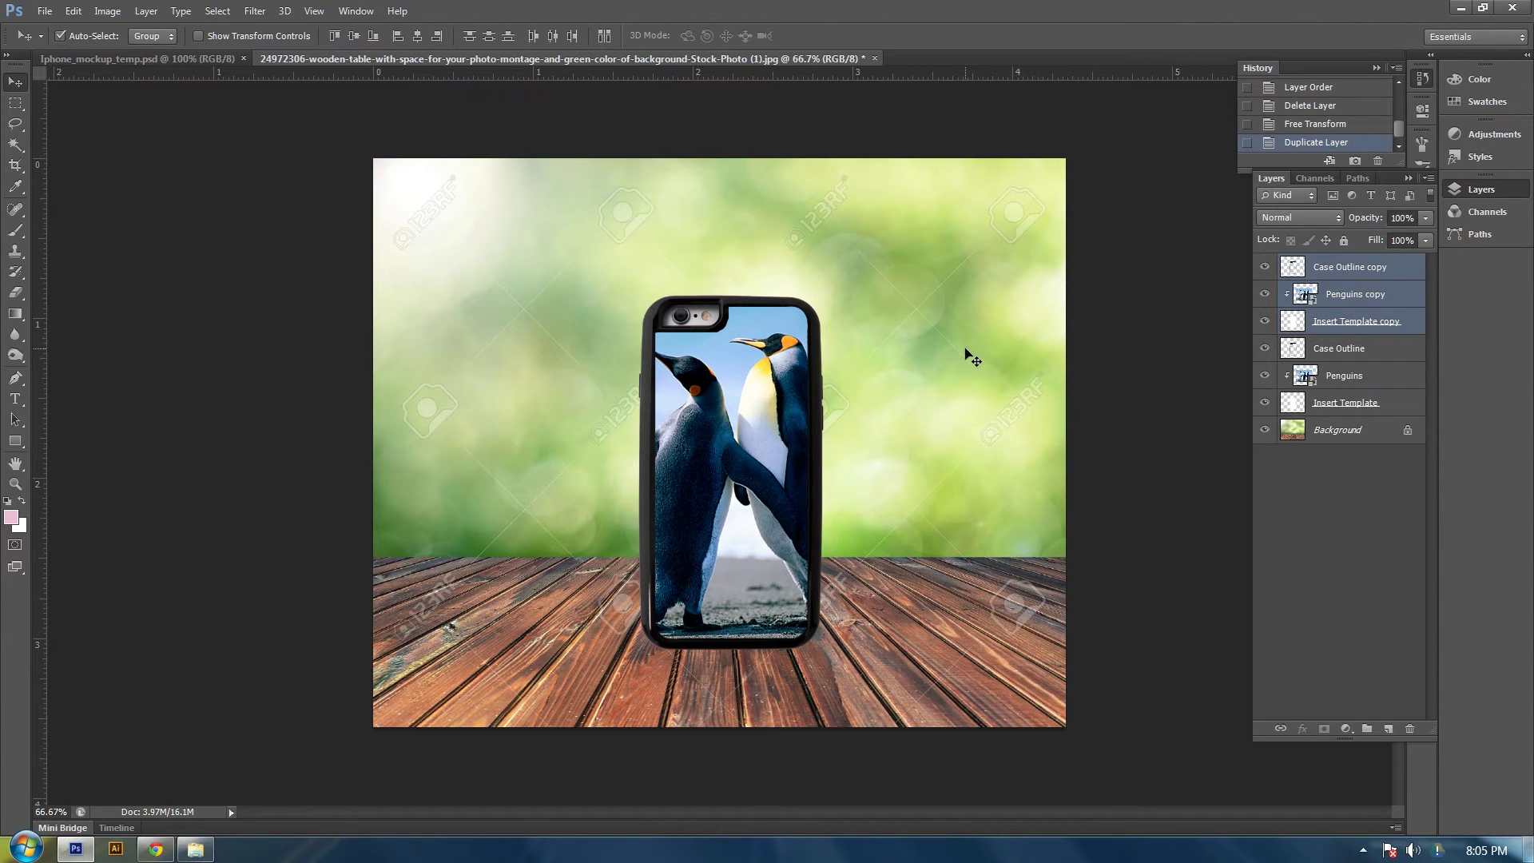
Step: Flip the duplicated phone layers vertically with Free Transform
{"action": "key", "text": "ctrl+t"}
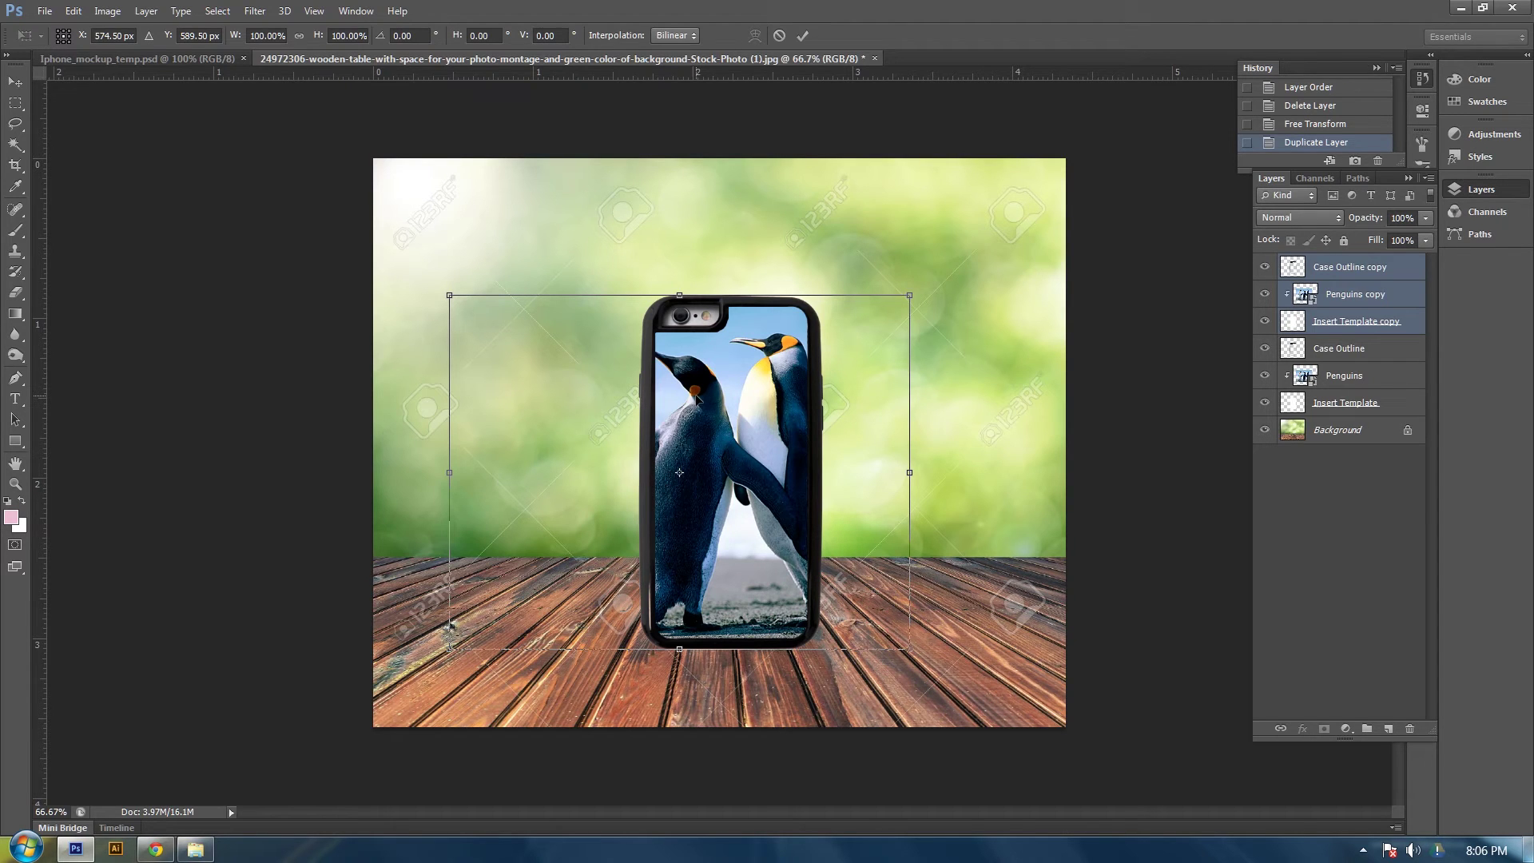
{"action": "right_click", "coordinate": [696, 397]}
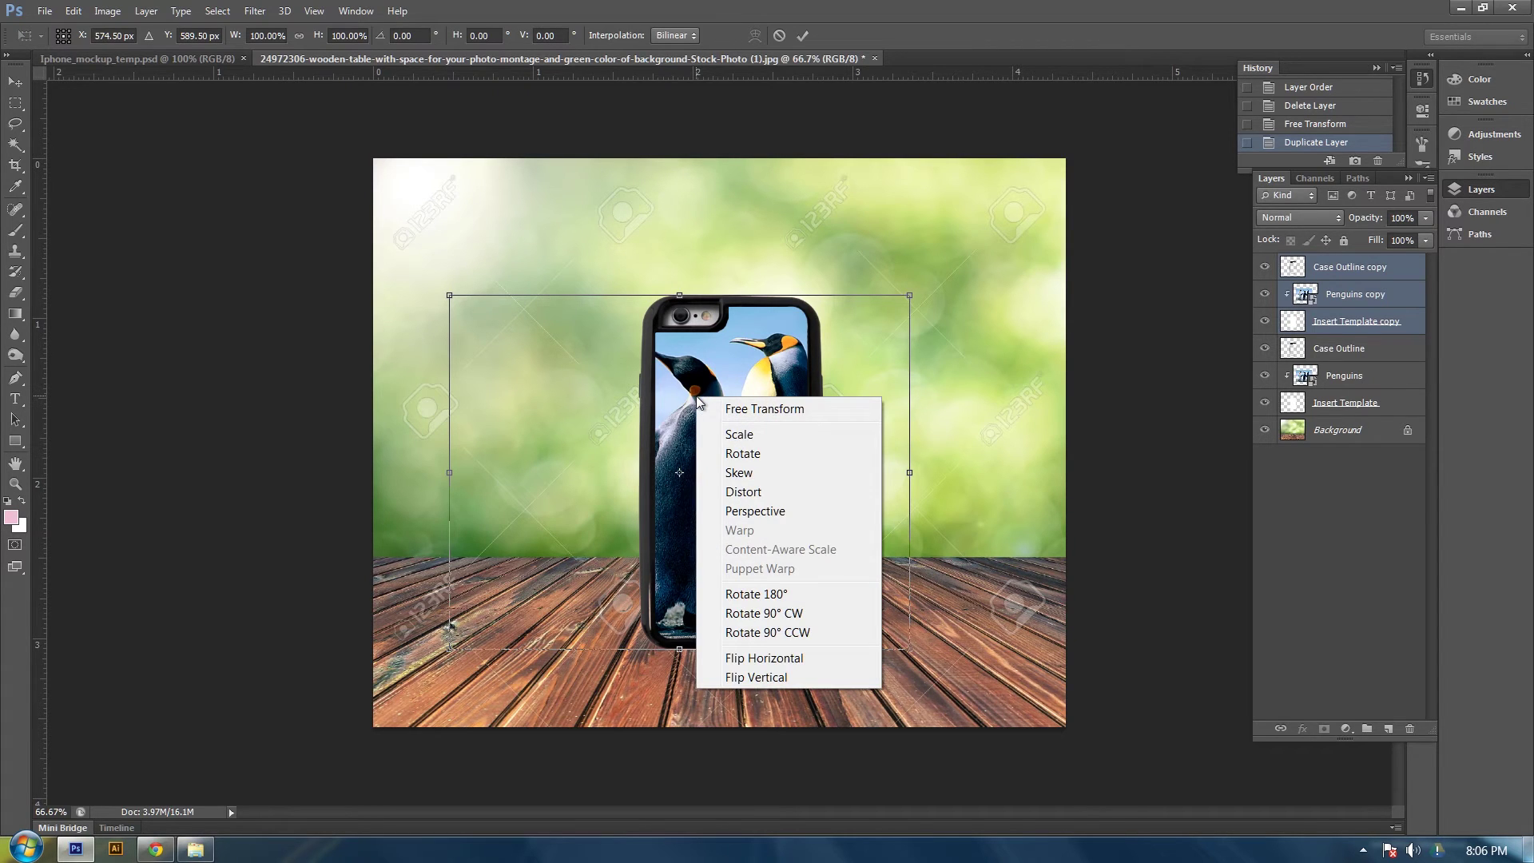
{"action": "left_click", "coordinate": [755, 678]}
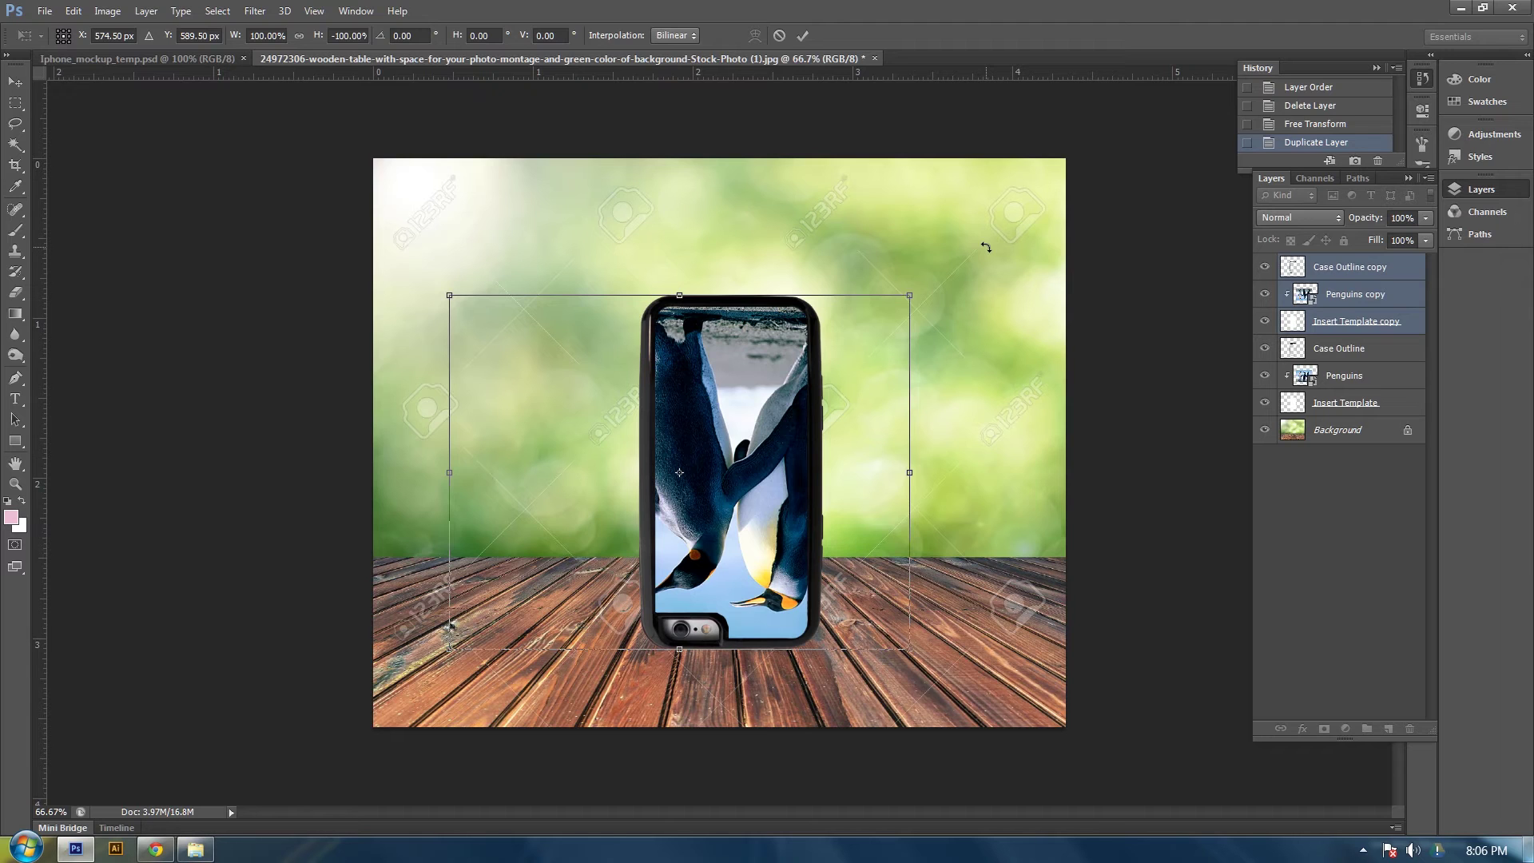
{"action": "key", "text": "Return"}
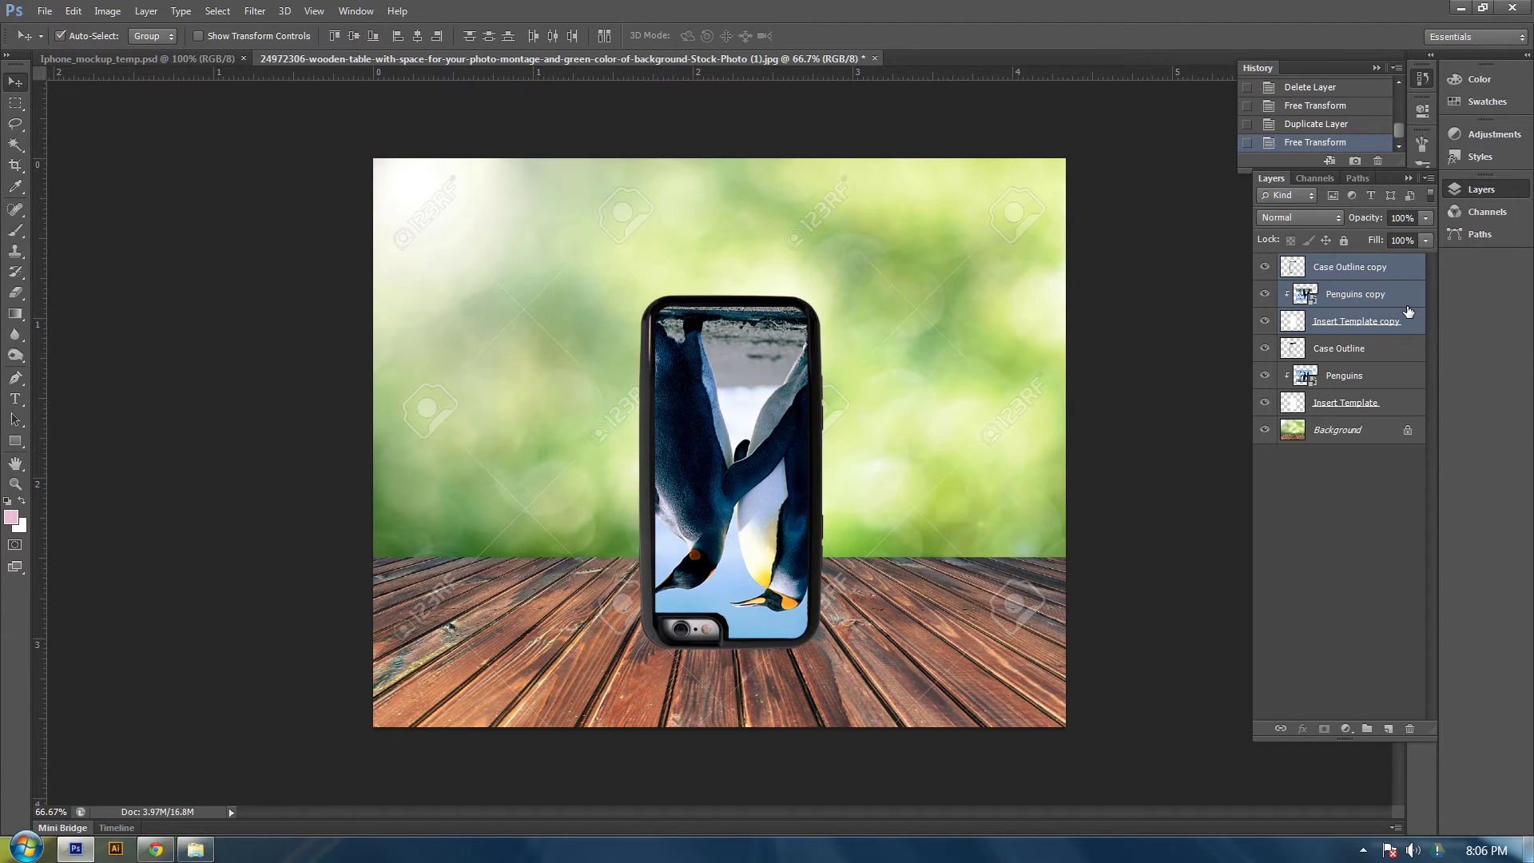
Step: Nudge the flipped copy down with arrow keys until it meets the phone's bottom edge
{"action": "key", "text": "shift+Down"}
{"action": "key", "text": "shift+Down"}
{"action": "key", "text": "shift+Down"}
{"action": "key", "text": "shift+Down"}
{"action": "key", "text": "shift+Down"}
{"action": "key", "text": "shift+Down"}
{"action": "key", "text": "shift+Down"}
{"action": "key", "text": "shift+Down"}
{"action": "key", "text": "shift+Down"}
{"action": "key", "text": "shift+Down"}
{"action": "key", "text": "shift+Down"}
{"action": "key", "text": "shift+Down"}
{"action": "key", "text": "shift+Down"}
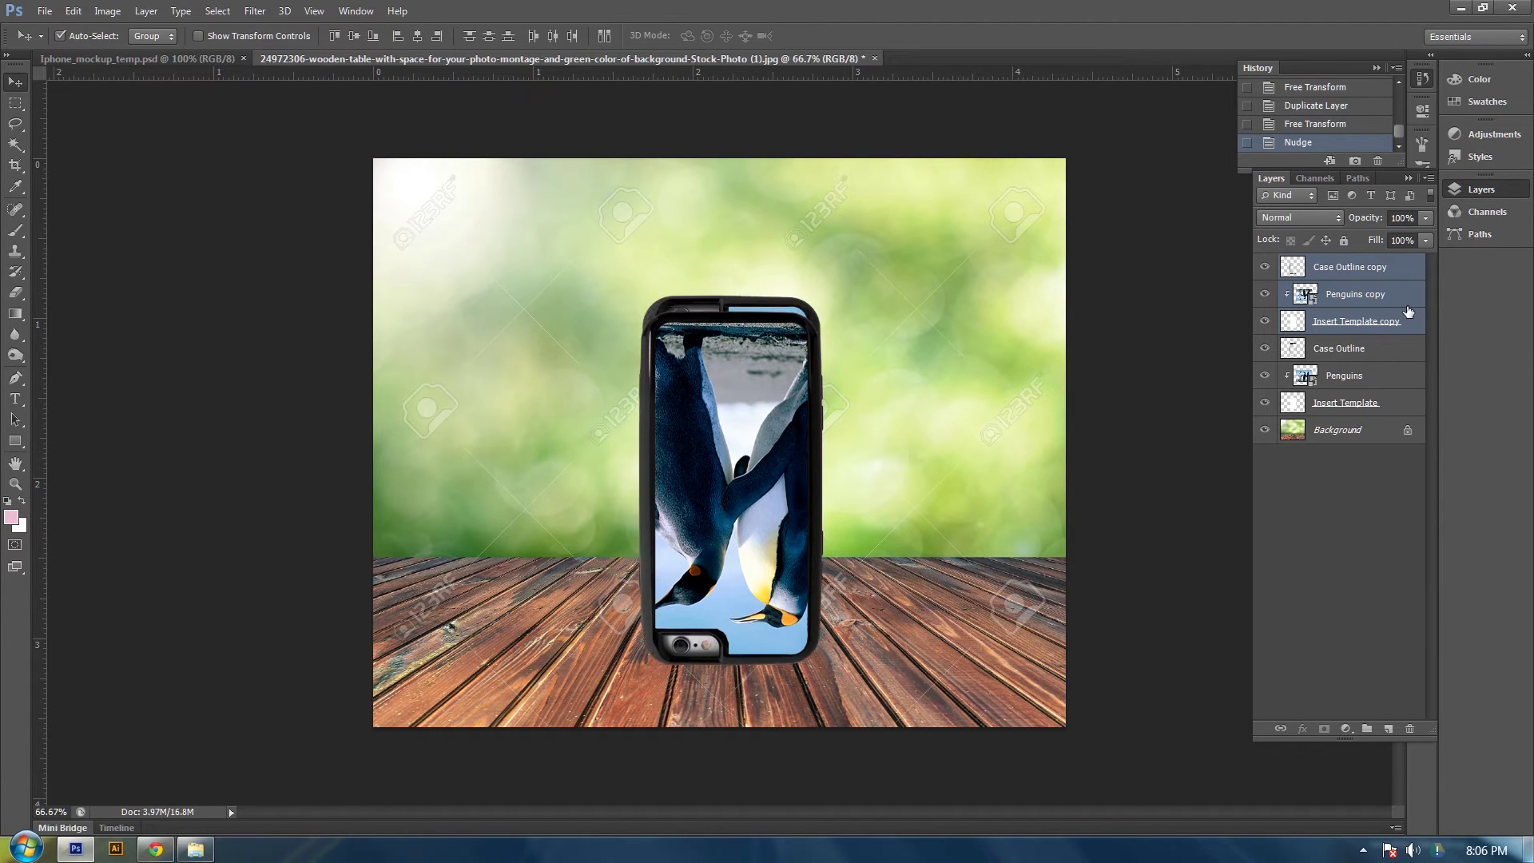
{"action": "key", "text": "shift+Down"}
{"action": "key", "text": "shift+Down"}
{"action": "key", "text": "shift+Down"}
{"action": "key", "text": "shift+Down"}
{"action": "key", "text": "shift+Down"}
{"action": "key", "text": "shift+Down"}
{"action": "key", "text": "shift+Down"}
{"action": "key", "text": "shift+Down"}
{"action": "key", "text": "shift+Down"}
{"action": "key", "text": "shift+Down"}
{"action": "key", "text": "shift+Down"}
{"action": "key", "text": "shift+Down"}
{"action": "key", "text": "shift+Down"}
{"action": "key", "text": "shift+Down"}
{"action": "key", "text": "shift+Down"}
{"action": "key", "text": "shift+Down"}
{"action": "key", "text": "shift+Down"}
{"action": "key", "text": "shift+Down"}
{"action": "key", "text": "shift+Down"}
{"action": "key", "text": "shift+Down"}
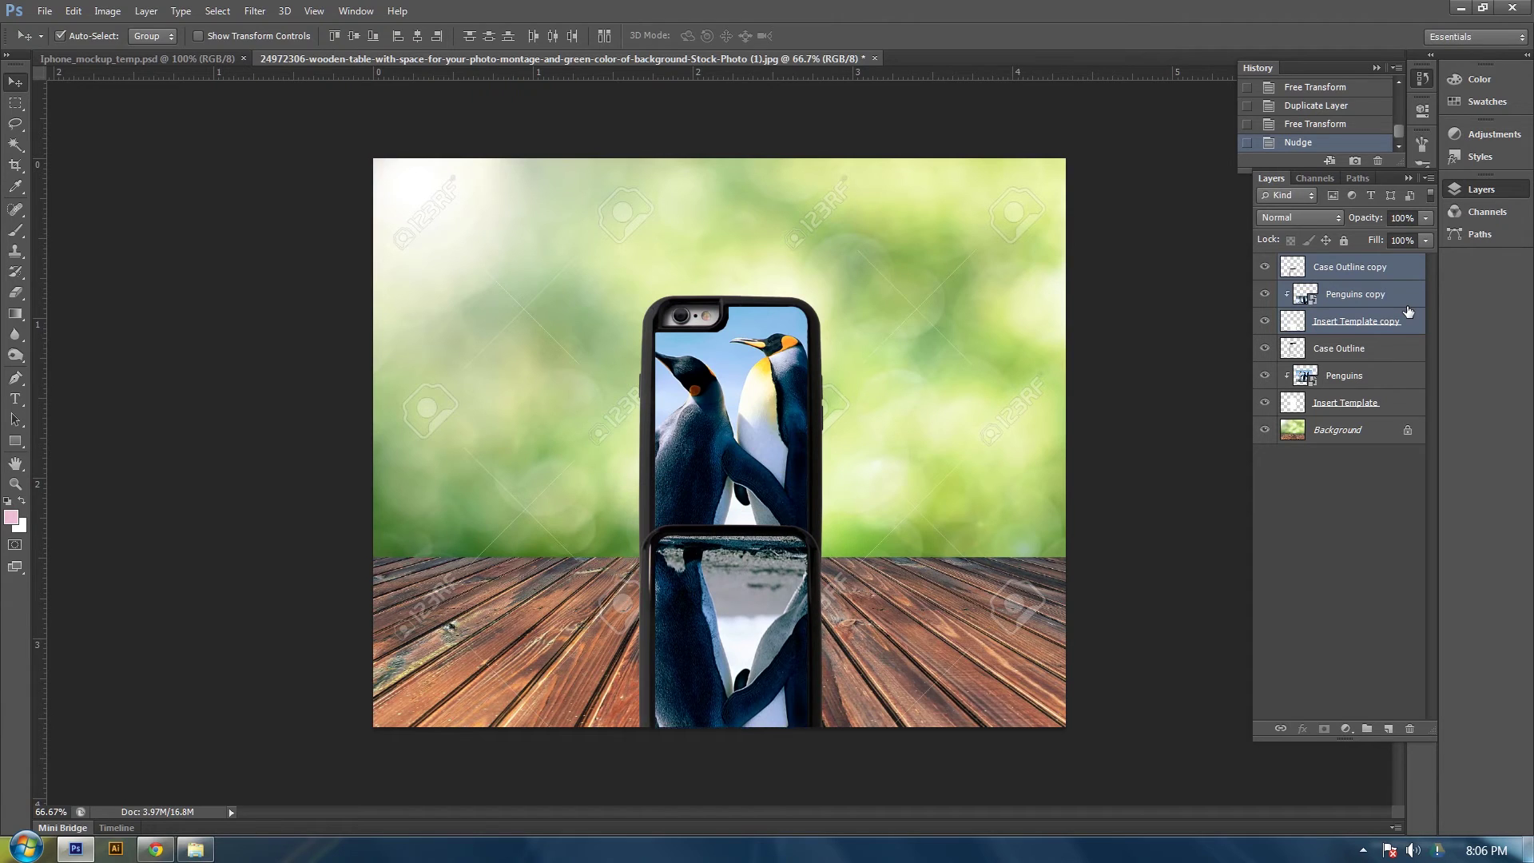
{"action": "key", "text": "shift+Down"}
{"action": "key", "text": "shift+Down"}
{"action": "key", "text": "shift+Down"}
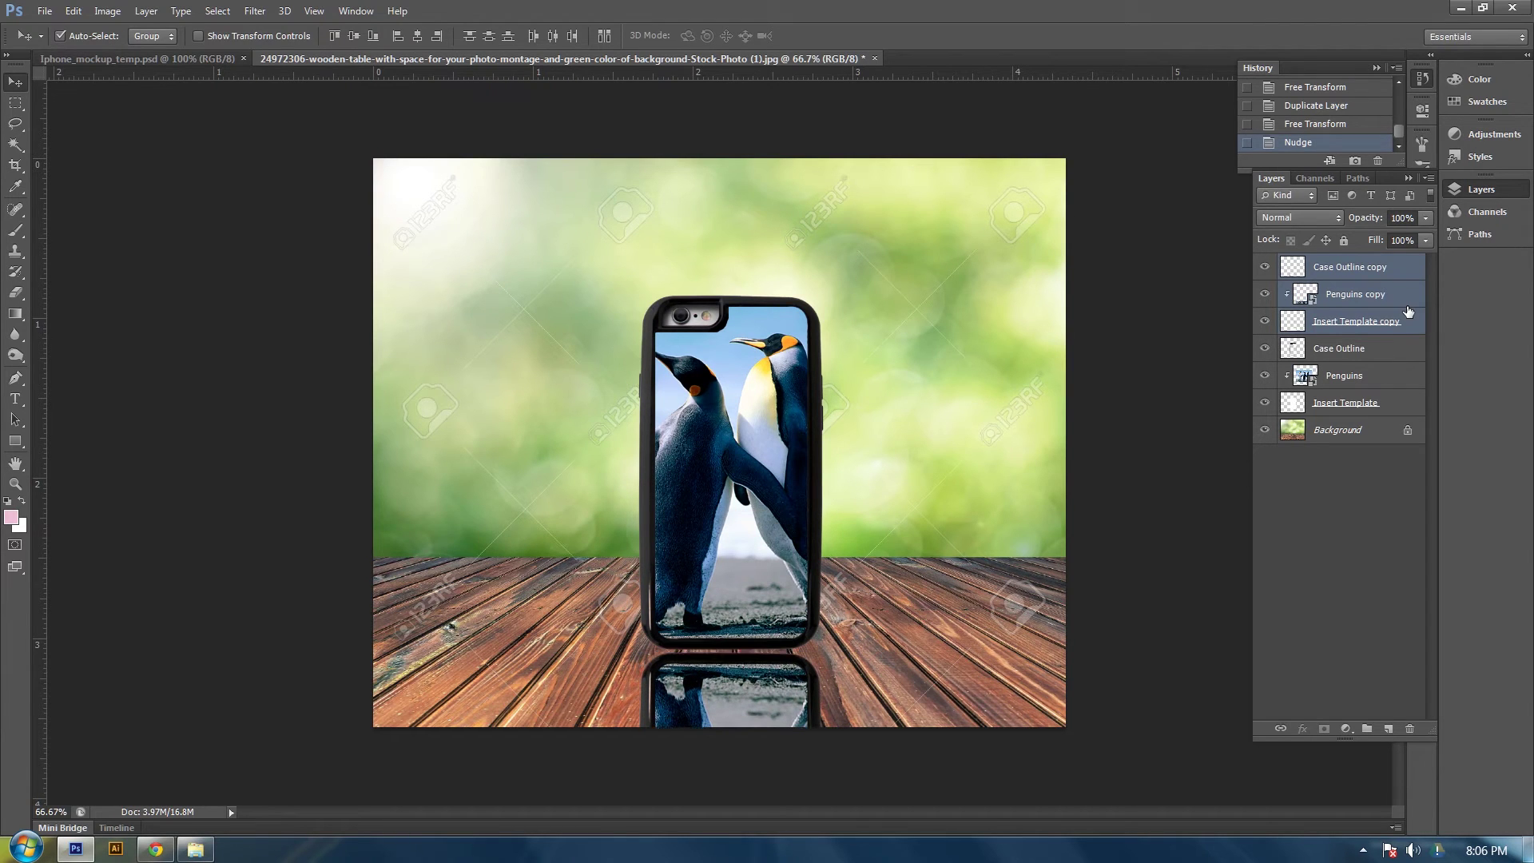
{"action": "key", "text": "shift+Up"}
{"action": "key", "text": "Down"}
{"action": "key", "text": "Up"}
{"action": "key", "text": "Up"}
{"action": "key", "text": "Up"}
{"action": "key", "text": "Up"}
{"action": "key", "text": "Up"}
{"action": "key", "text": "Up"}
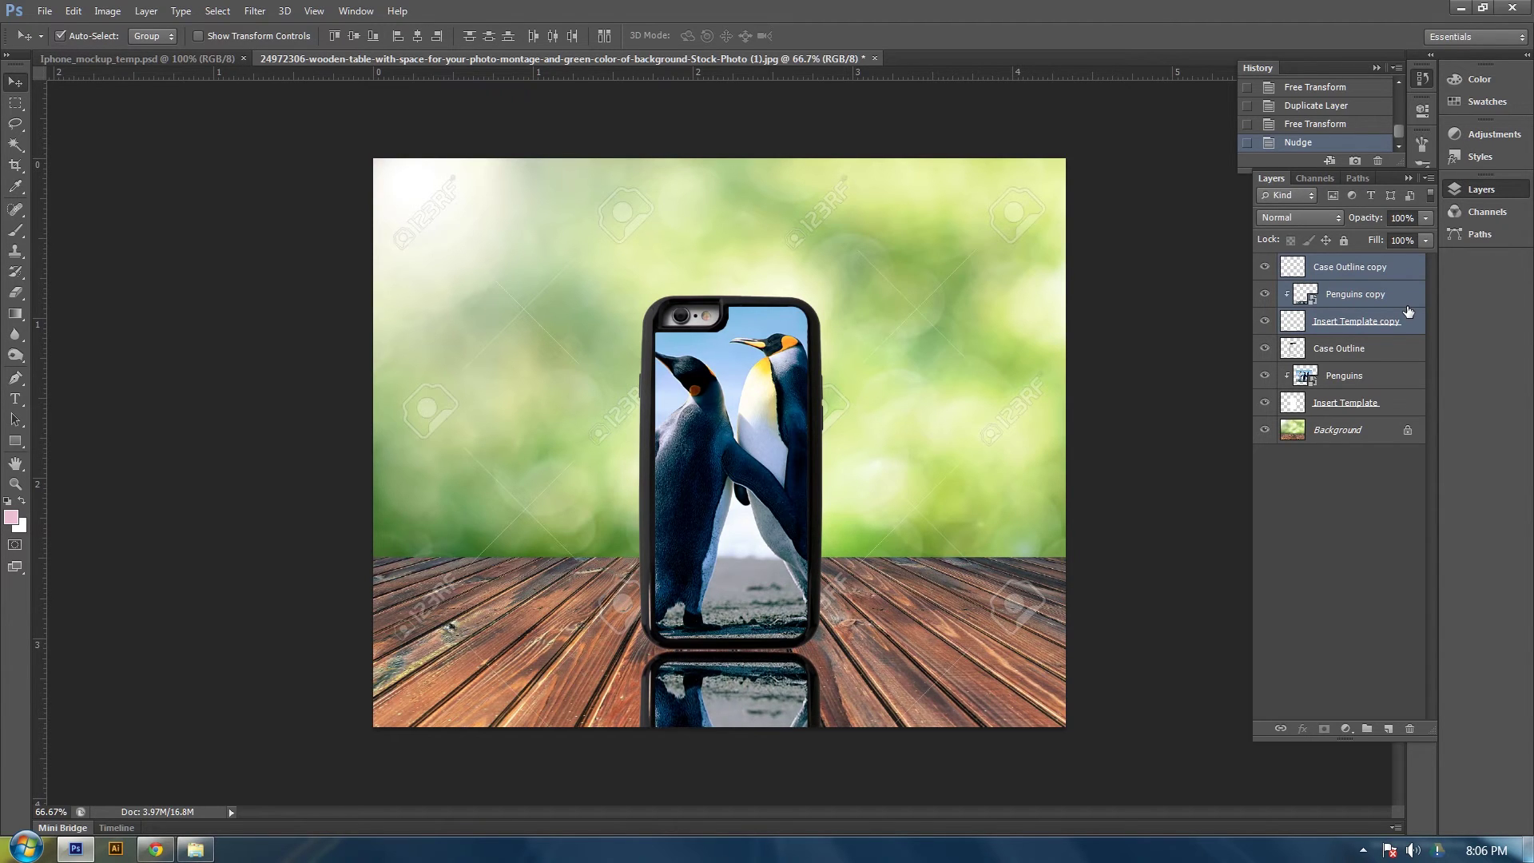
{"action": "key", "text": "Up"}
Step: Merge the three selected reflection copies into a single Case Outline copy layer
{"action": "right_click", "coordinate": [1409, 323]}
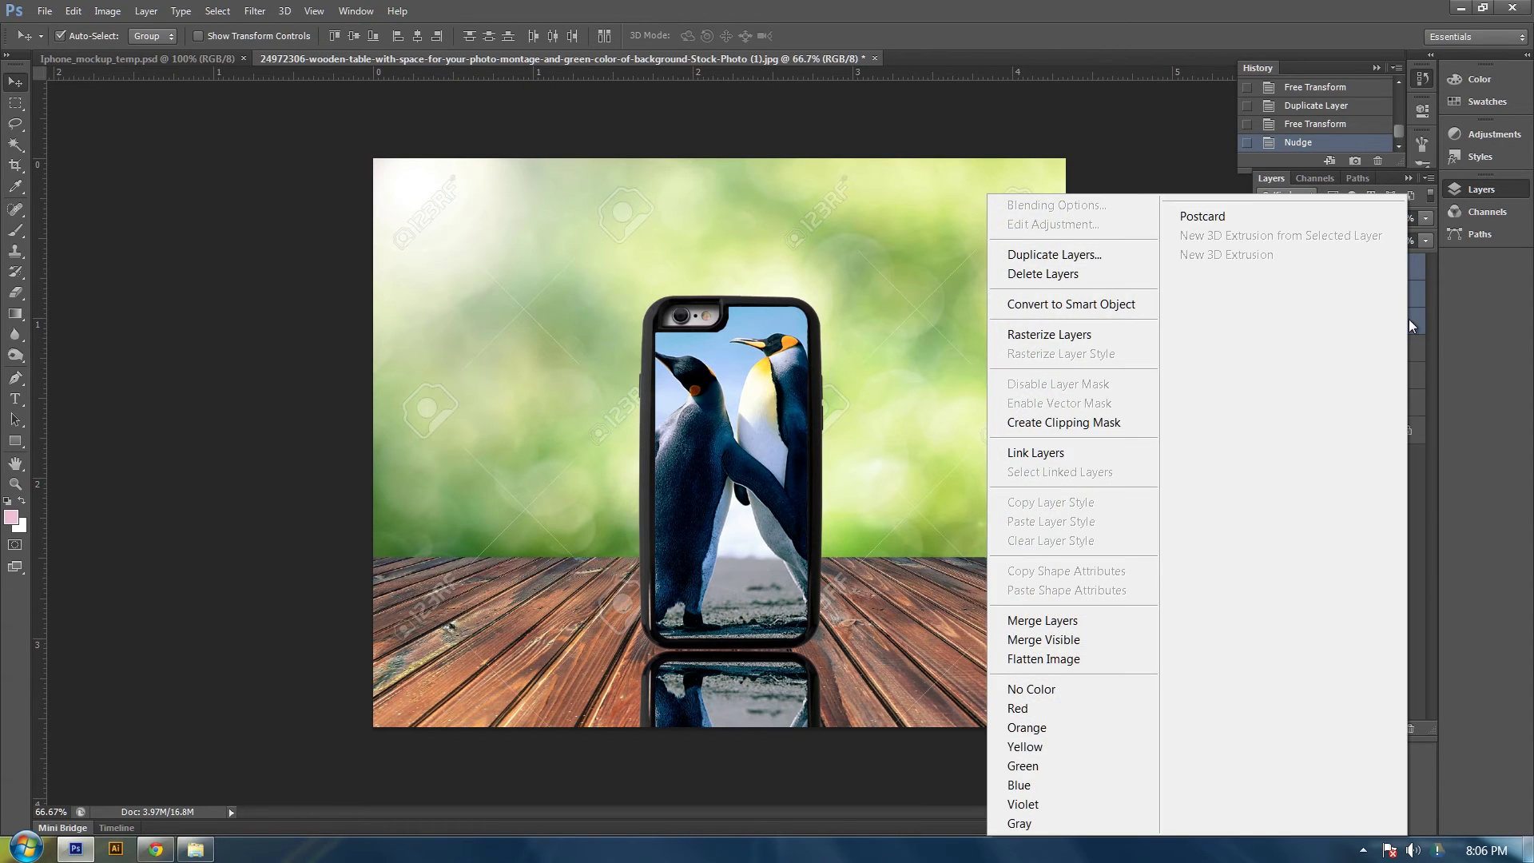
{"action": "left_click", "coordinate": [1047, 619]}
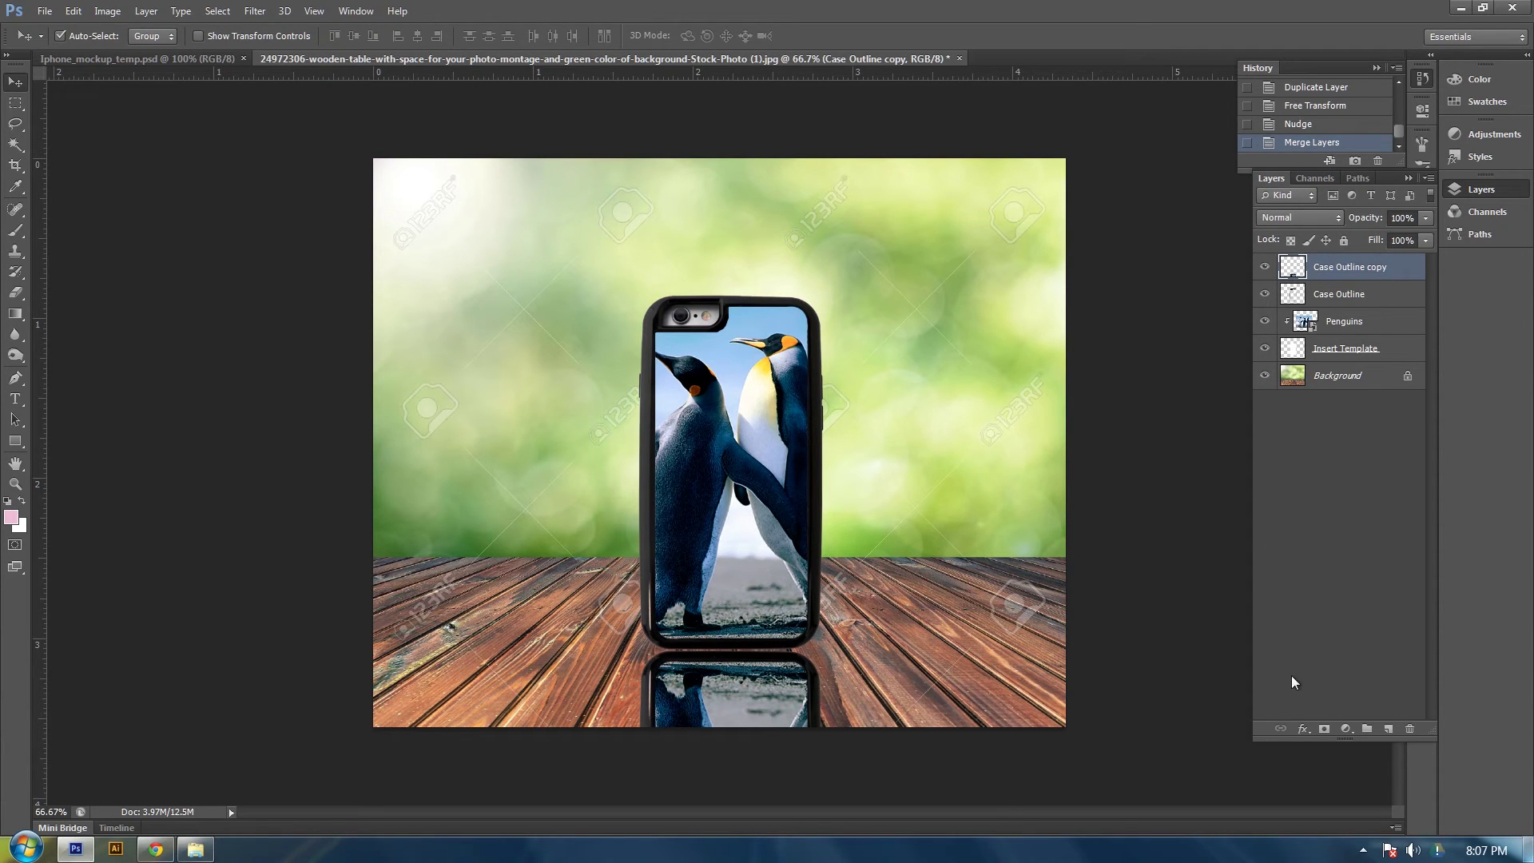
Step: Add a layer mask to the reflection and set default black and white colours
{"action": "left_click", "coordinate": [1323, 730]}
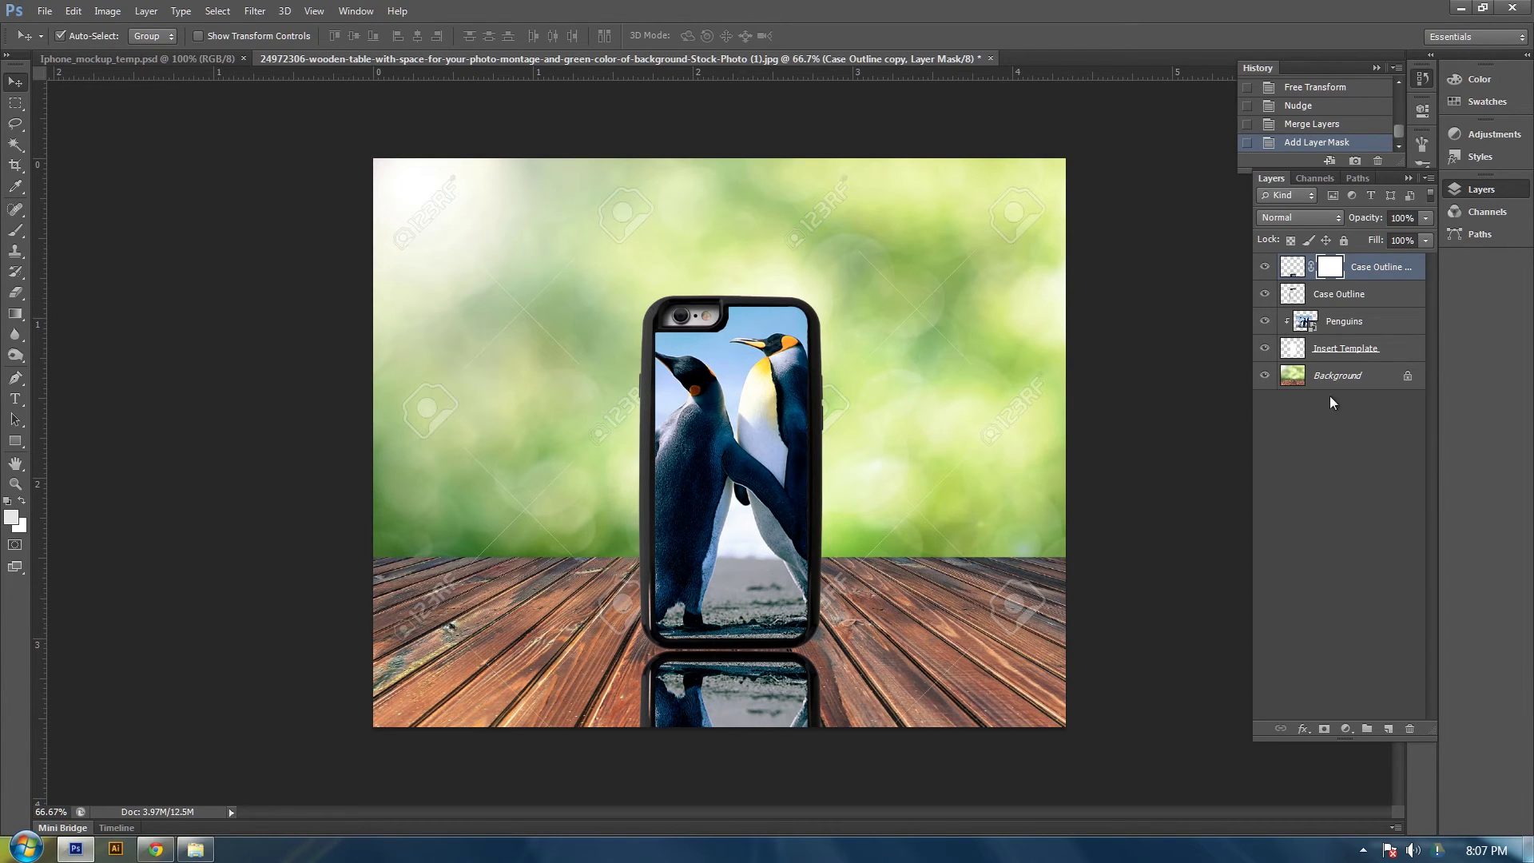
{"action": "left_click", "coordinate": [8, 505]}
{"action": "left_click", "coordinate": [23, 501]}
Step: Select the Gradient tool with the foreground-to-background preset
{"action": "left_click", "coordinate": [21, 314]}
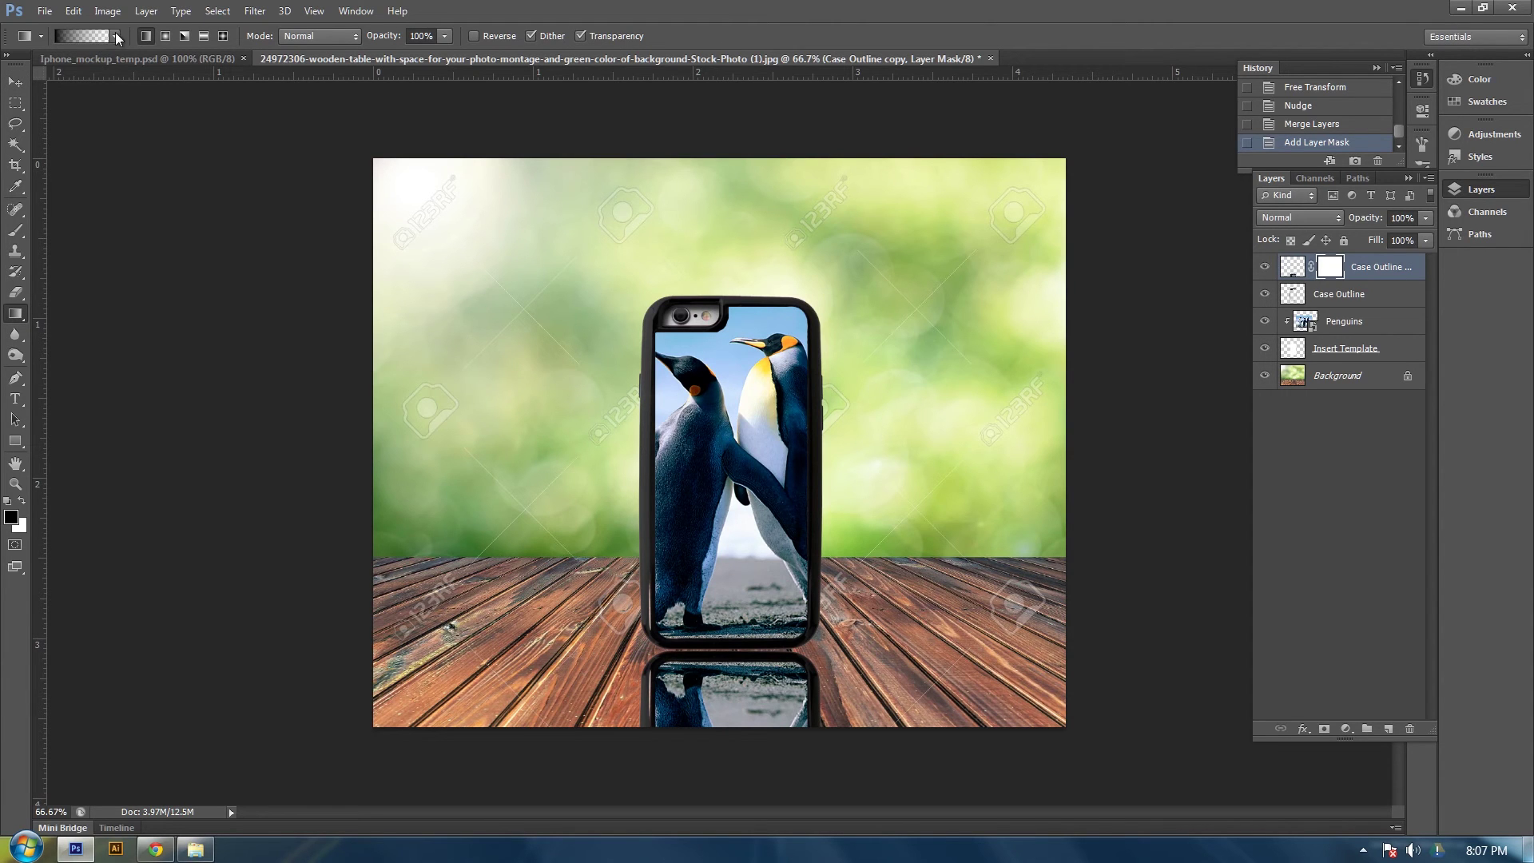
{"action": "left_click", "coordinate": [117, 37]}
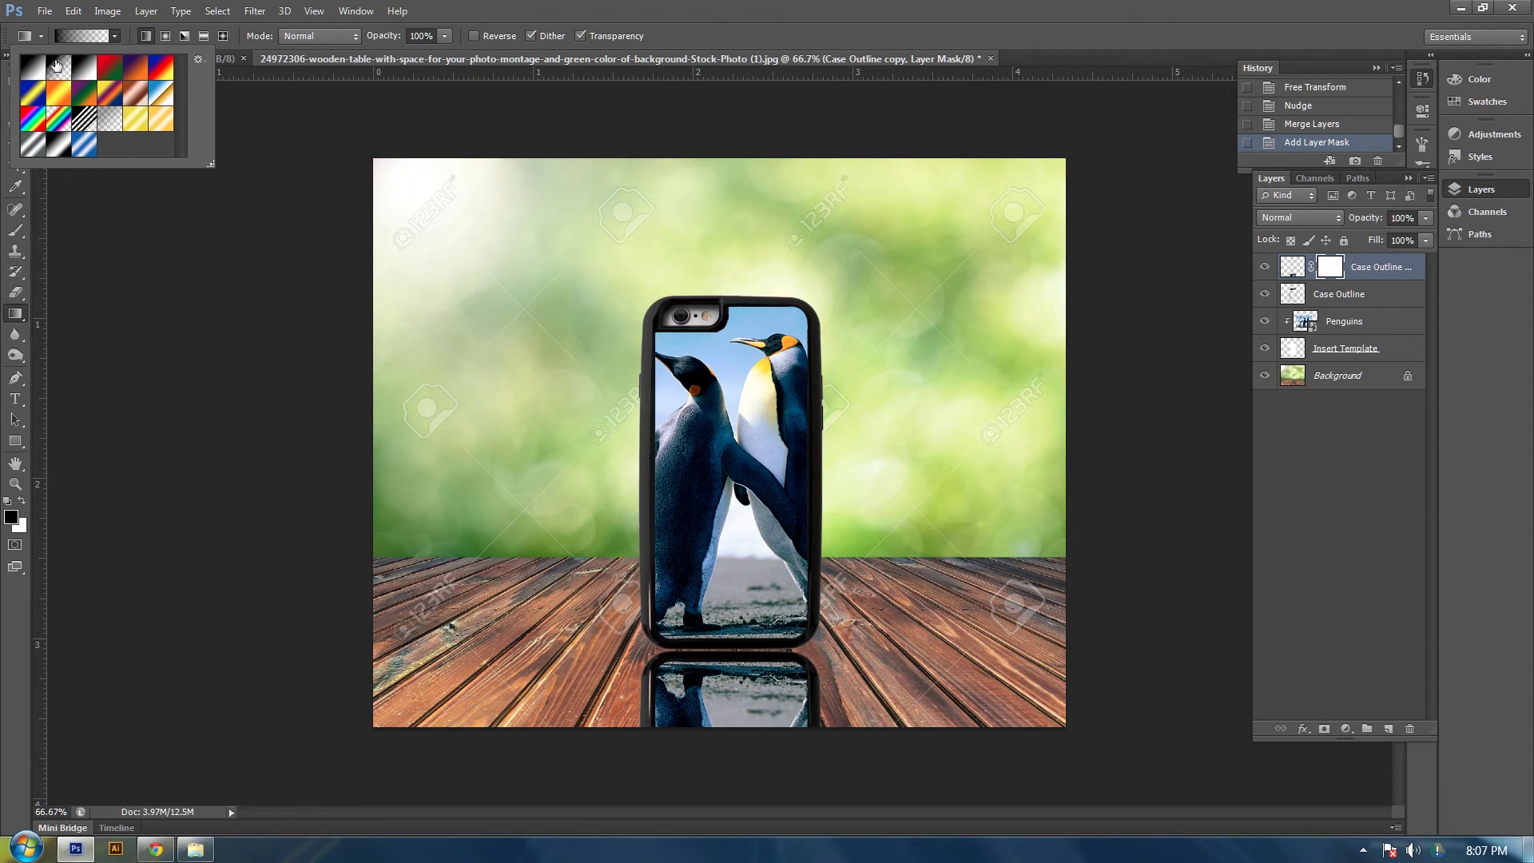
{"action": "left_click", "coordinate": [117, 36]}
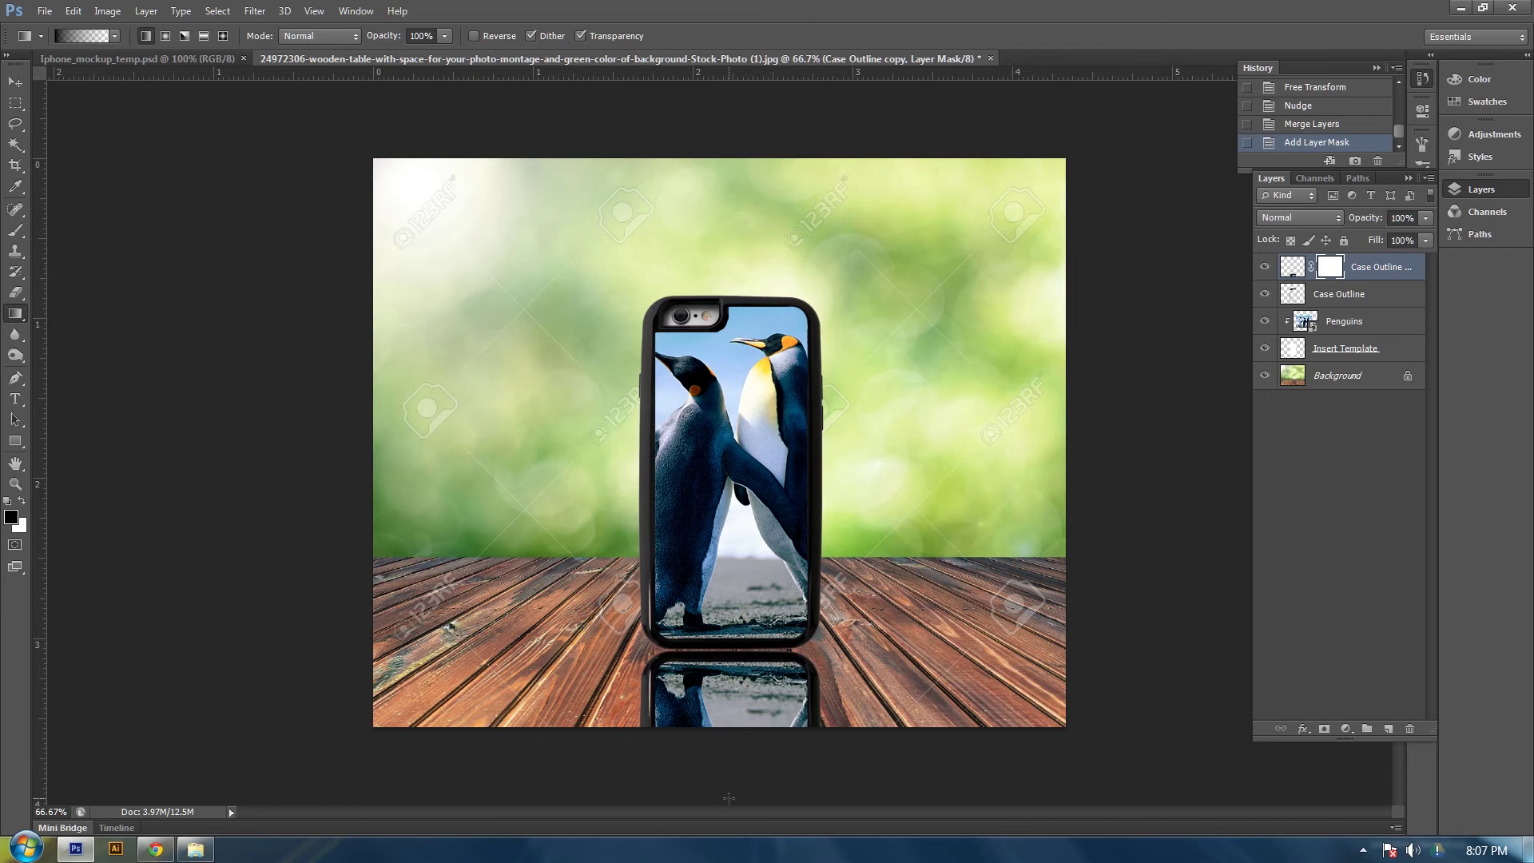
Step: Drag upward gradients on the Case Outline copy layer mask so the reflection fades downward
{"action": "left_click_drag", "start_coordinate": [725, 802], "coordinate": [740, 643]}
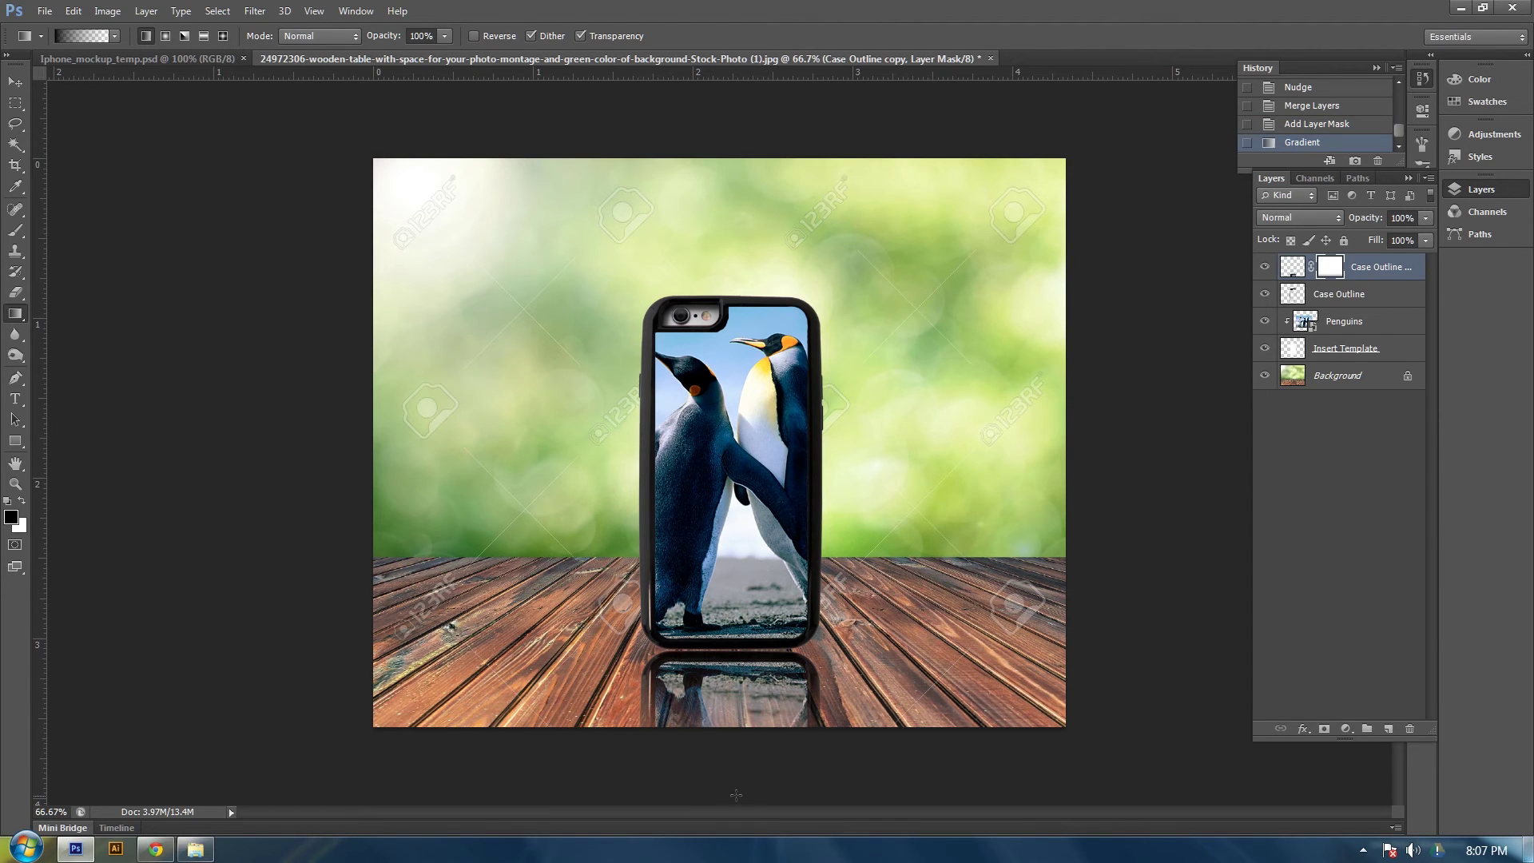
{"action": "left_click_drag", "start_coordinate": [736, 794], "coordinate": [755, 697]}
{"action": "left_click_drag", "start_coordinate": [751, 557], "coordinate": [752, 536]}
{"action": "left_click_drag", "start_coordinate": [751, 535], "coordinate": [753, 535]}
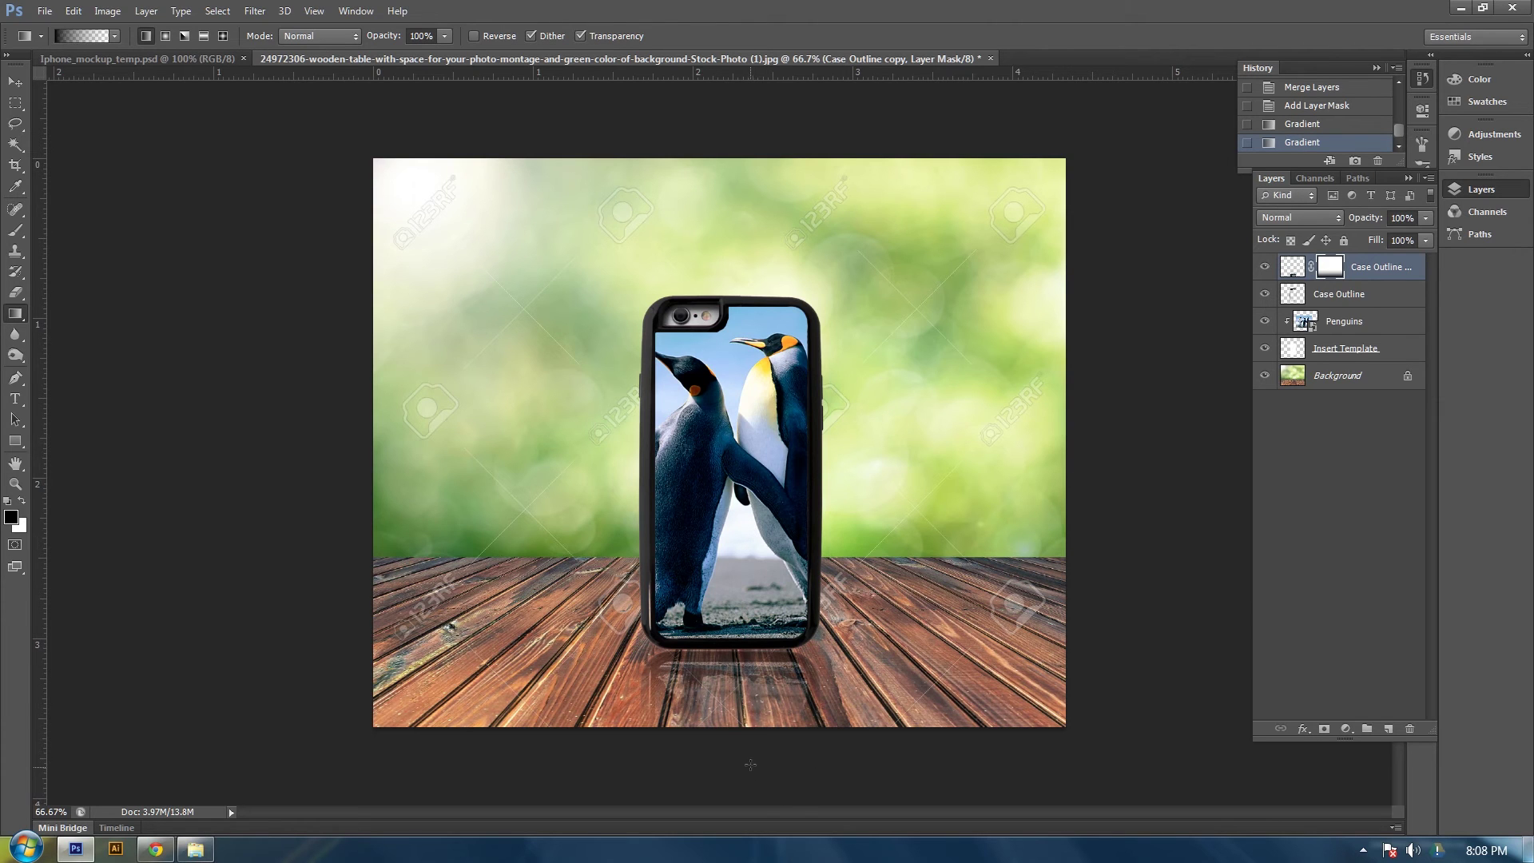
{"action": "left_click_drag", "start_coordinate": [750, 774], "coordinate": [757, 529]}
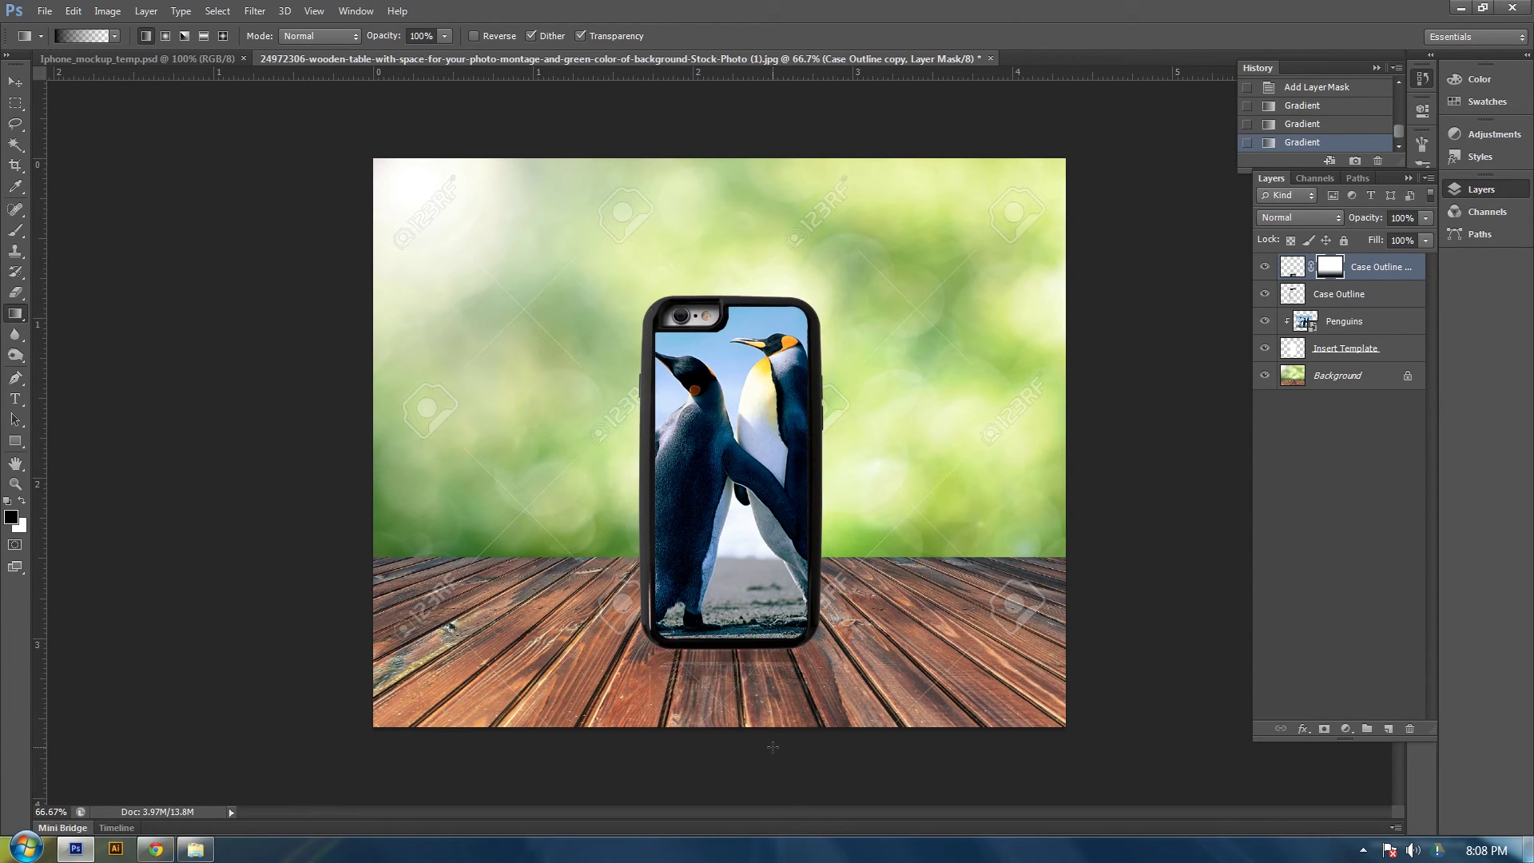
{"action": "left_click_drag", "start_coordinate": [775, 753], "coordinate": [776, 743]}
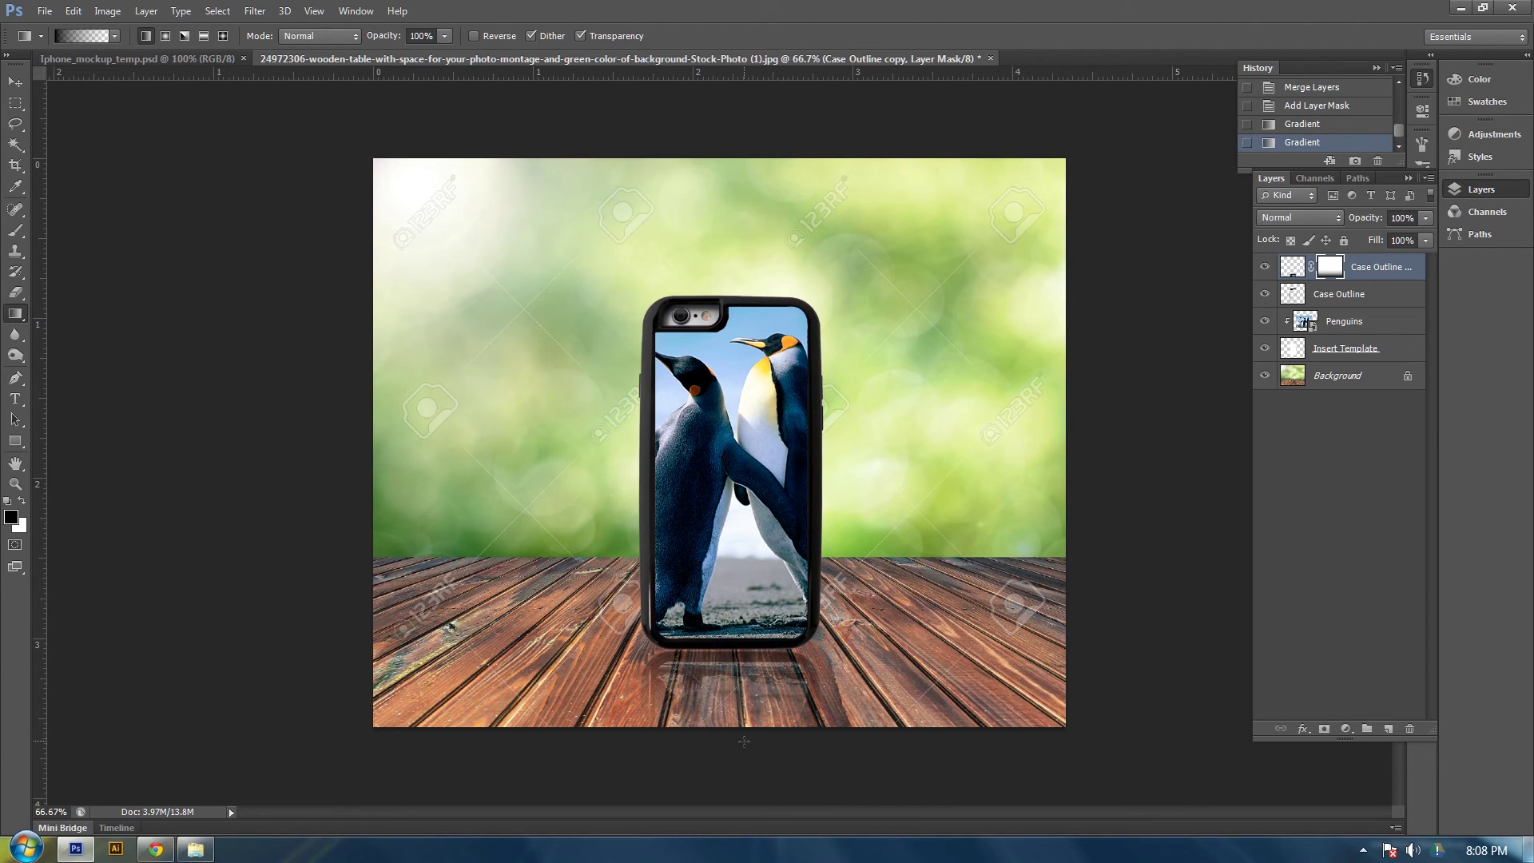
Step: Refine the reflection's fade gradient and lower the layer's opacity to 64%
{"action": "left_click_drag", "start_coordinate": [750, 765], "coordinate": [752, 687]}
{"action": "left_click_drag", "start_coordinate": [743, 772], "coordinate": [743, 678]}
{"action": "left_click_drag", "start_coordinate": [739, 765], "coordinate": [739, 655]}
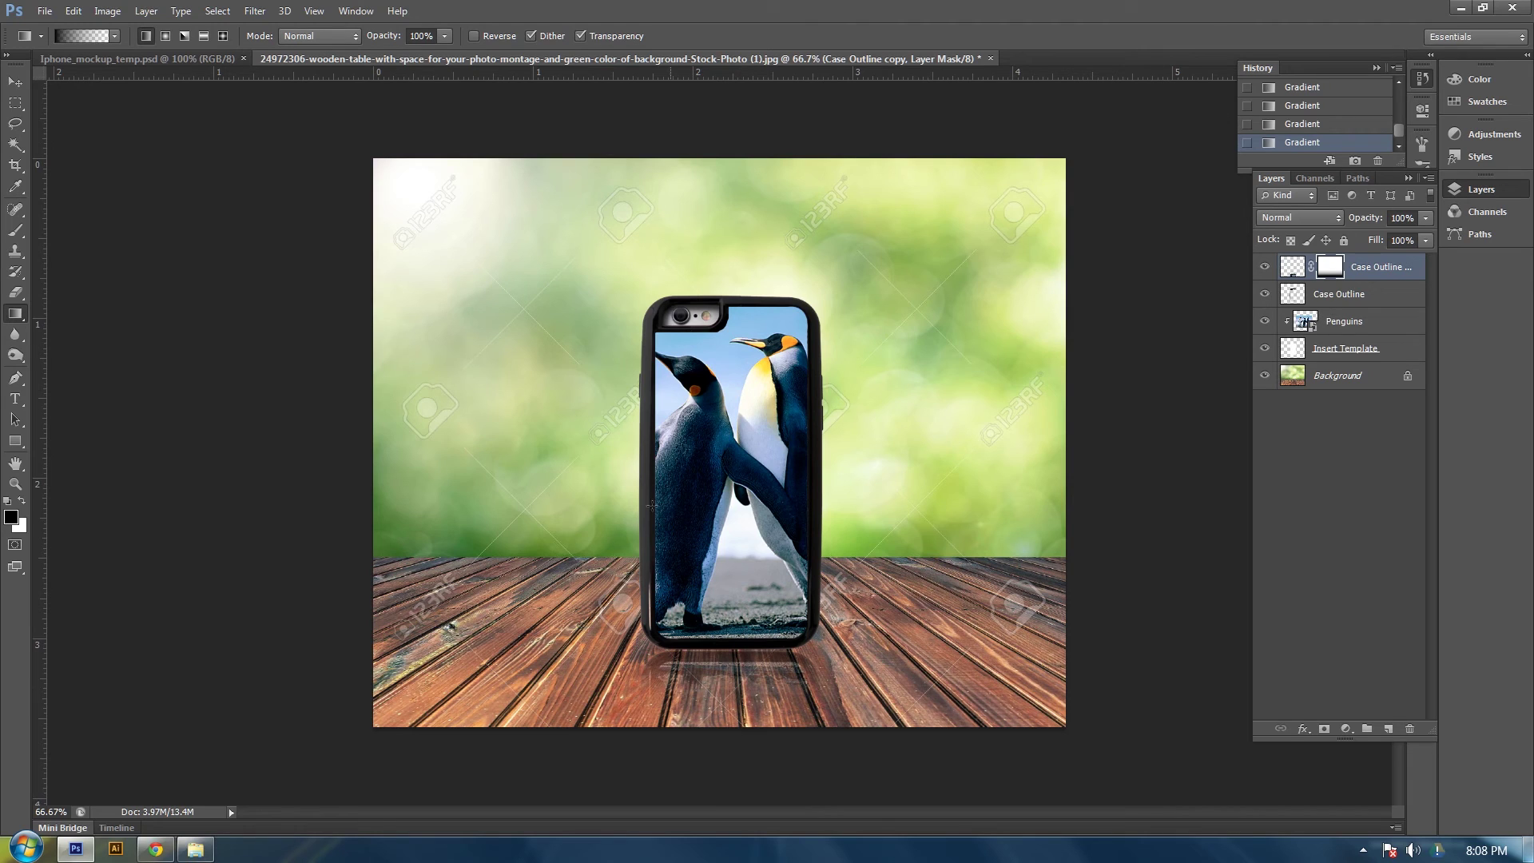
{"action": "left_click_drag", "start_coordinate": [1377, 222], "coordinate": [1350, 228]}
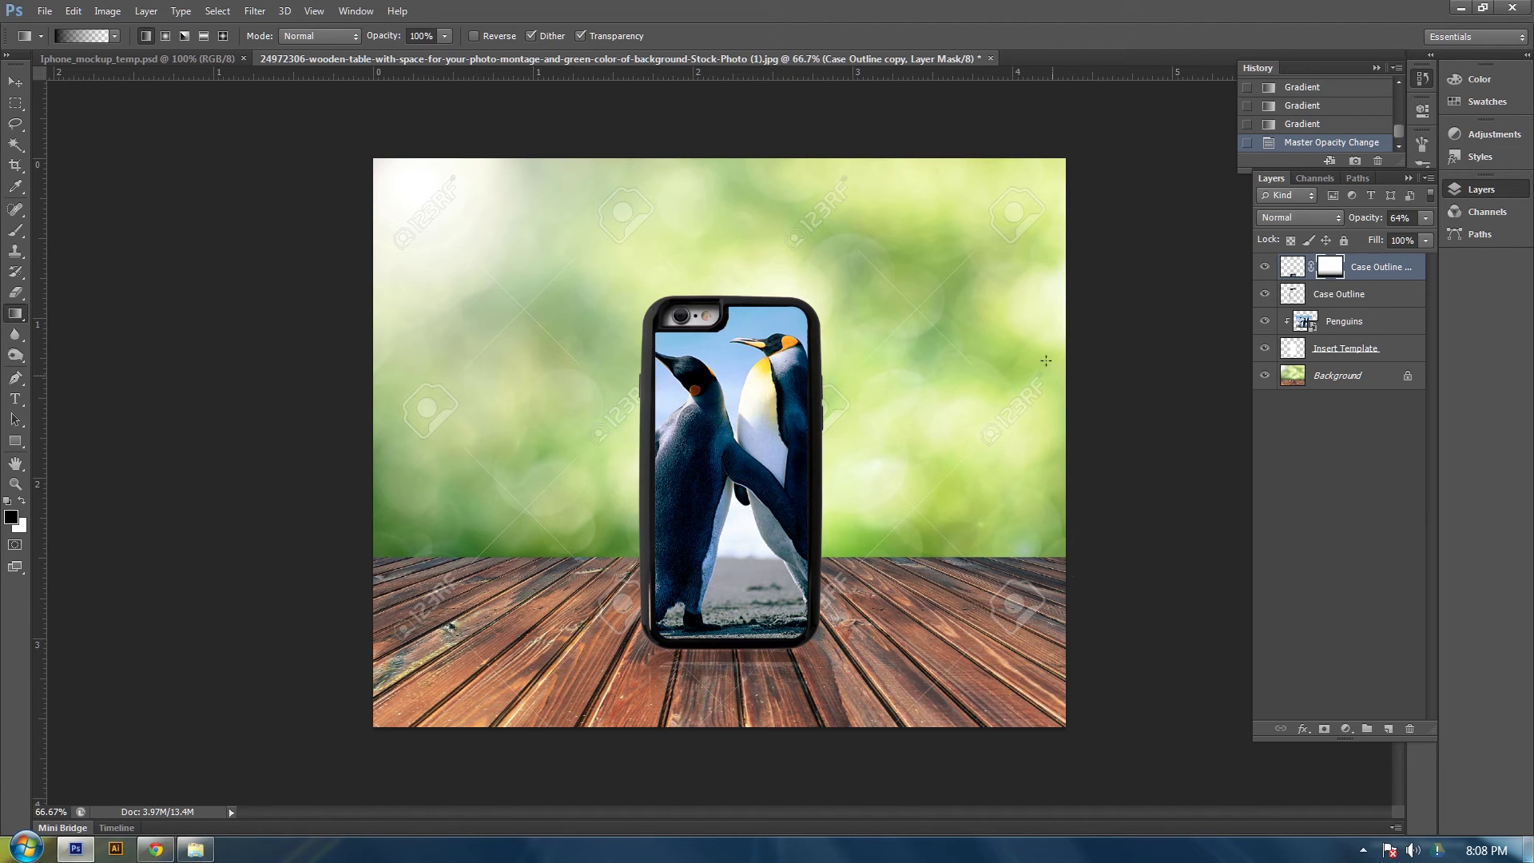
{"action": "left_click", "coordinate": [15, 81]}
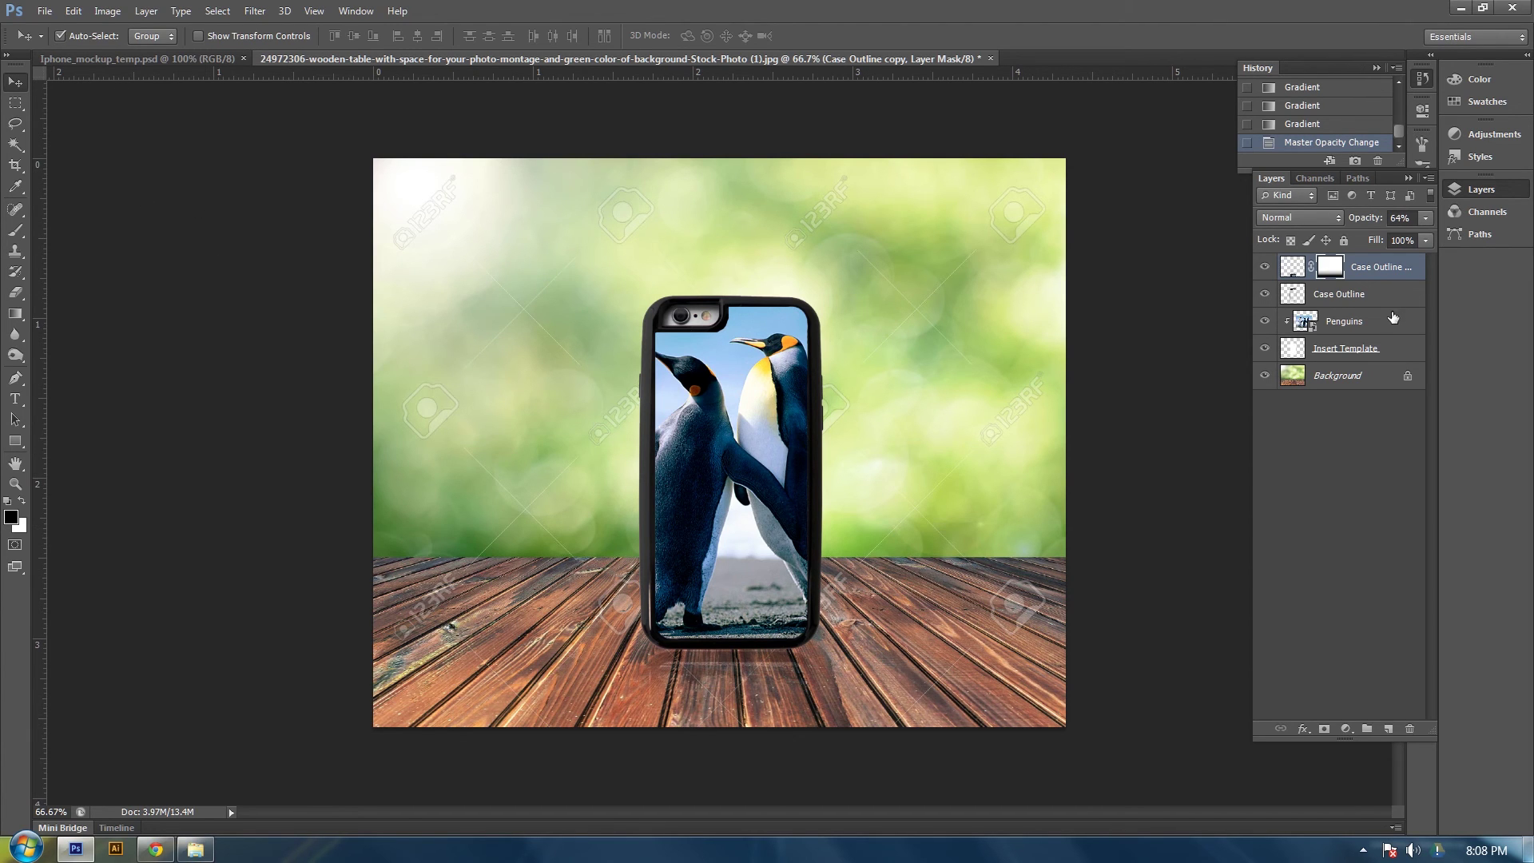
Step: Scale the phone layers down to Insert Template to about 112.6% and nudge them left
{"action": "left_click", "coordinate": [1388, 350], "text": "shift"}
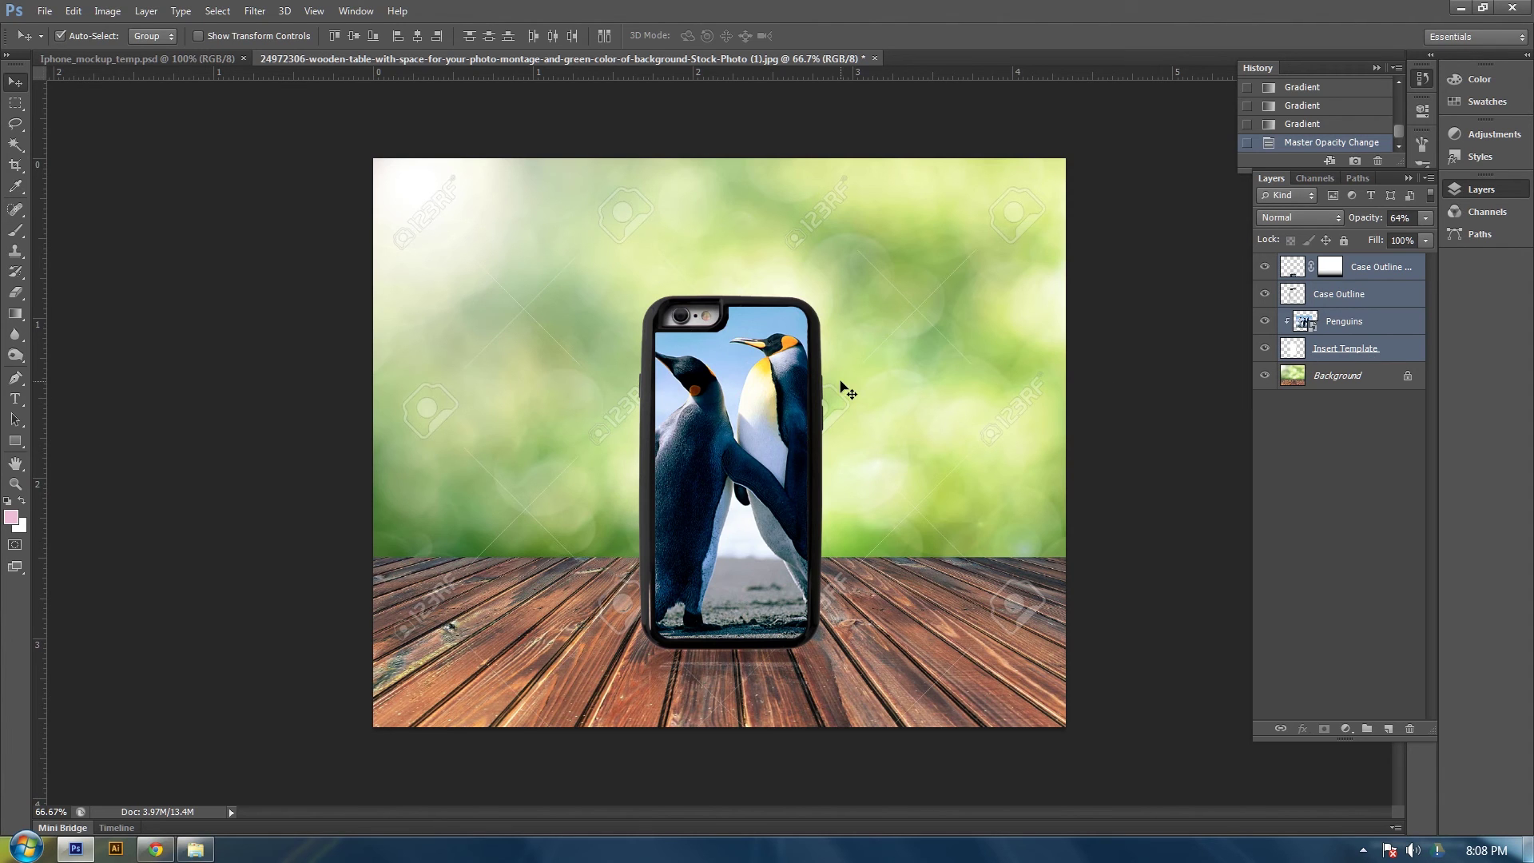
{"action": "key", "text": "ctrl+t"}
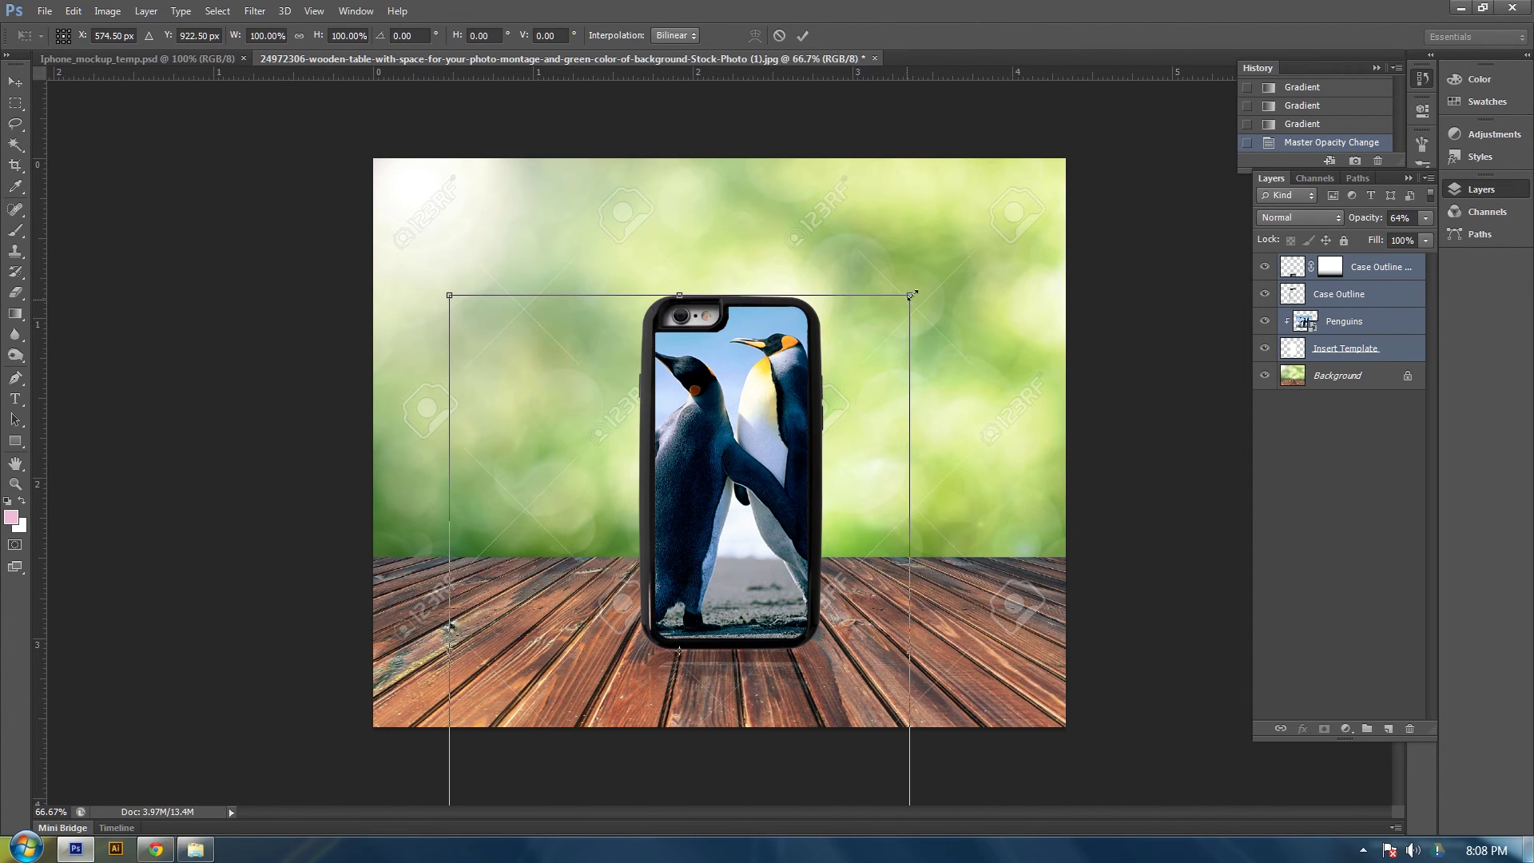
{"action": "left_click_drag", "start_coordinate": [911, 296], "coordinate": [967, 205]}
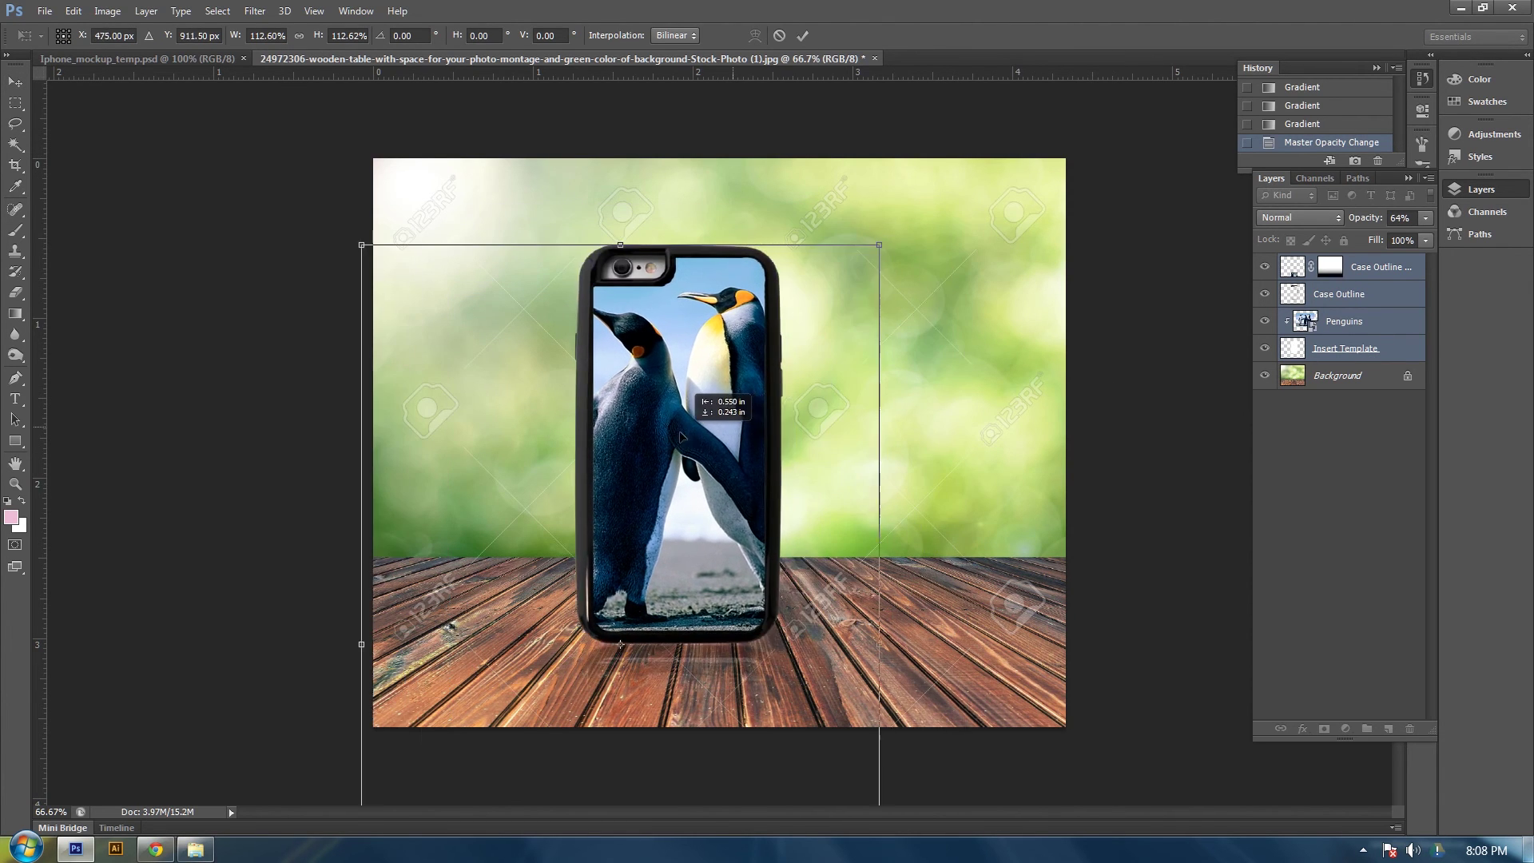
{"action": "left_click_drag", "start_coordinate": [680, 436], "coordinate": [680, 433]}
{"action": "key", "text": "Return"}
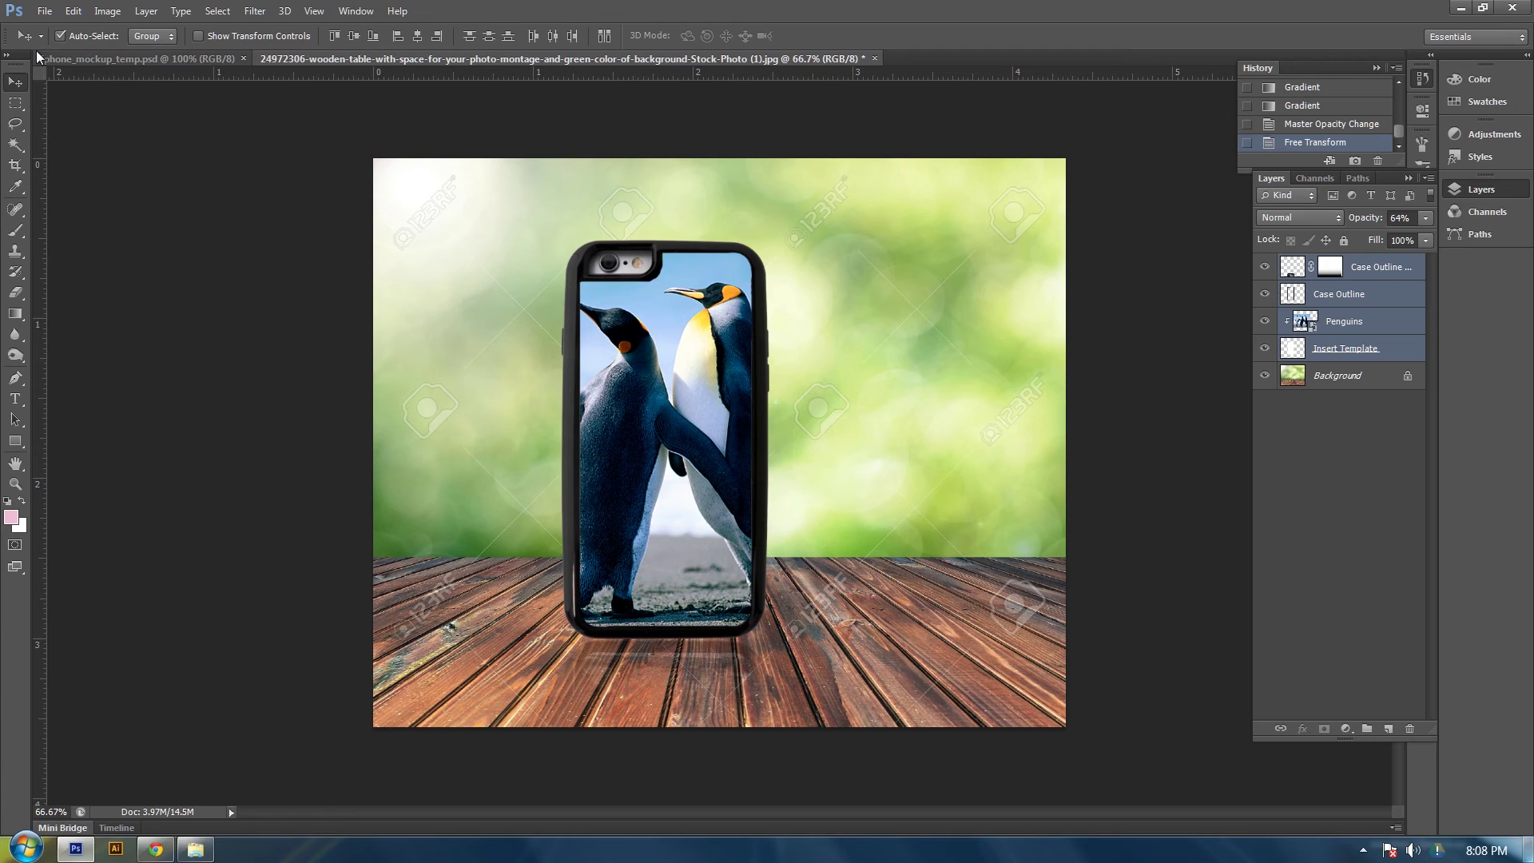
{"action": "left_click", "coordinate": [14, 233]}
Step: Load the 3037 px dxdecor logo brush and add an empty Layer 1 at the top
{"action": "left_click", "coordinate": [72, 229]}
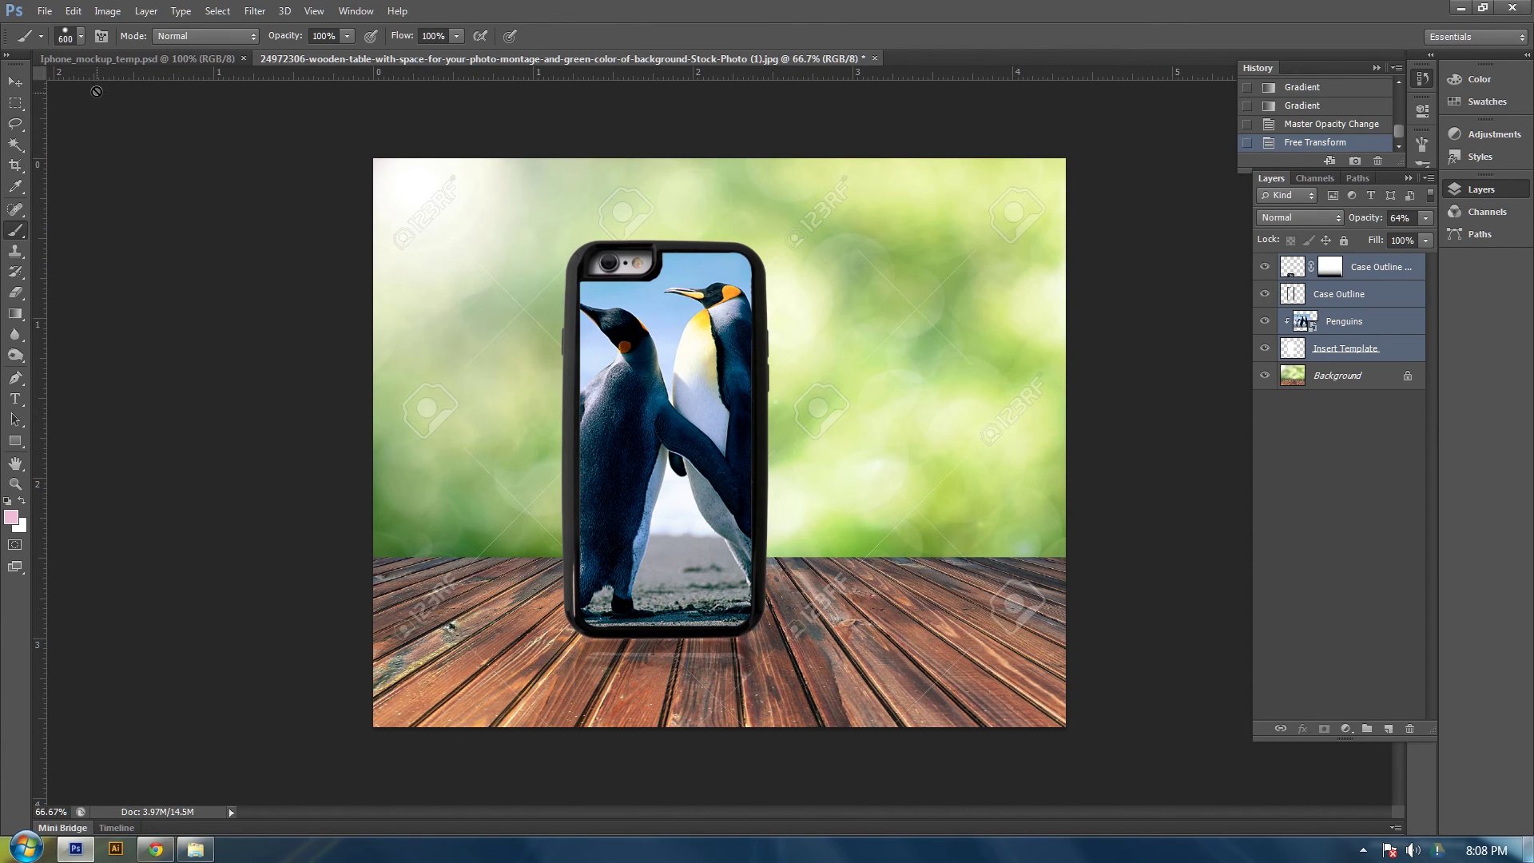
{"action": "left_click", "coordinate": [80, 36]}
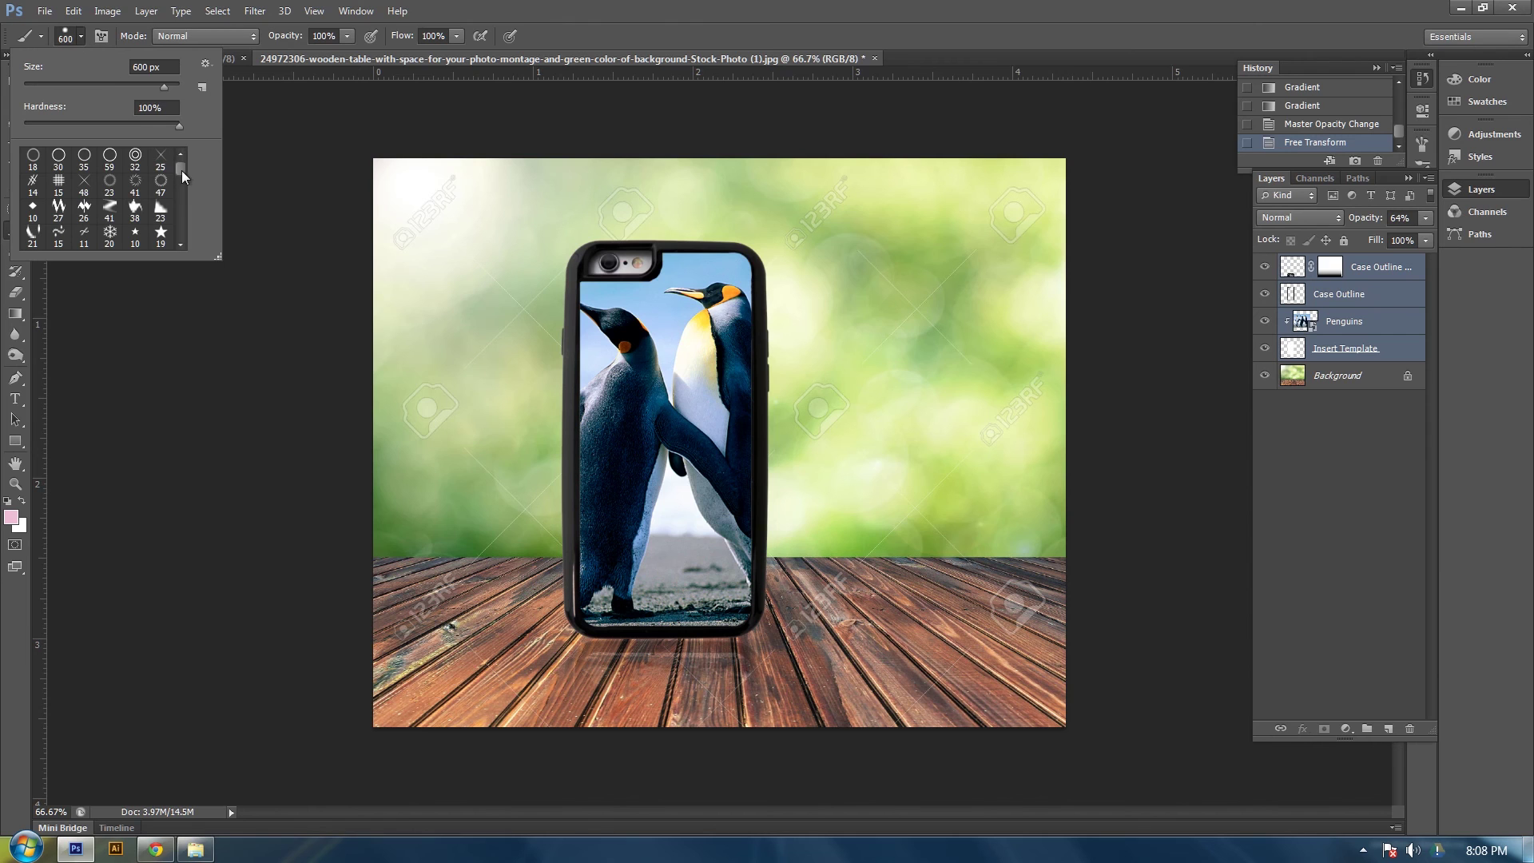
{"action": "left_click_drag", "start_coordinate": [181, 170], "coordinate": [186, 233]}
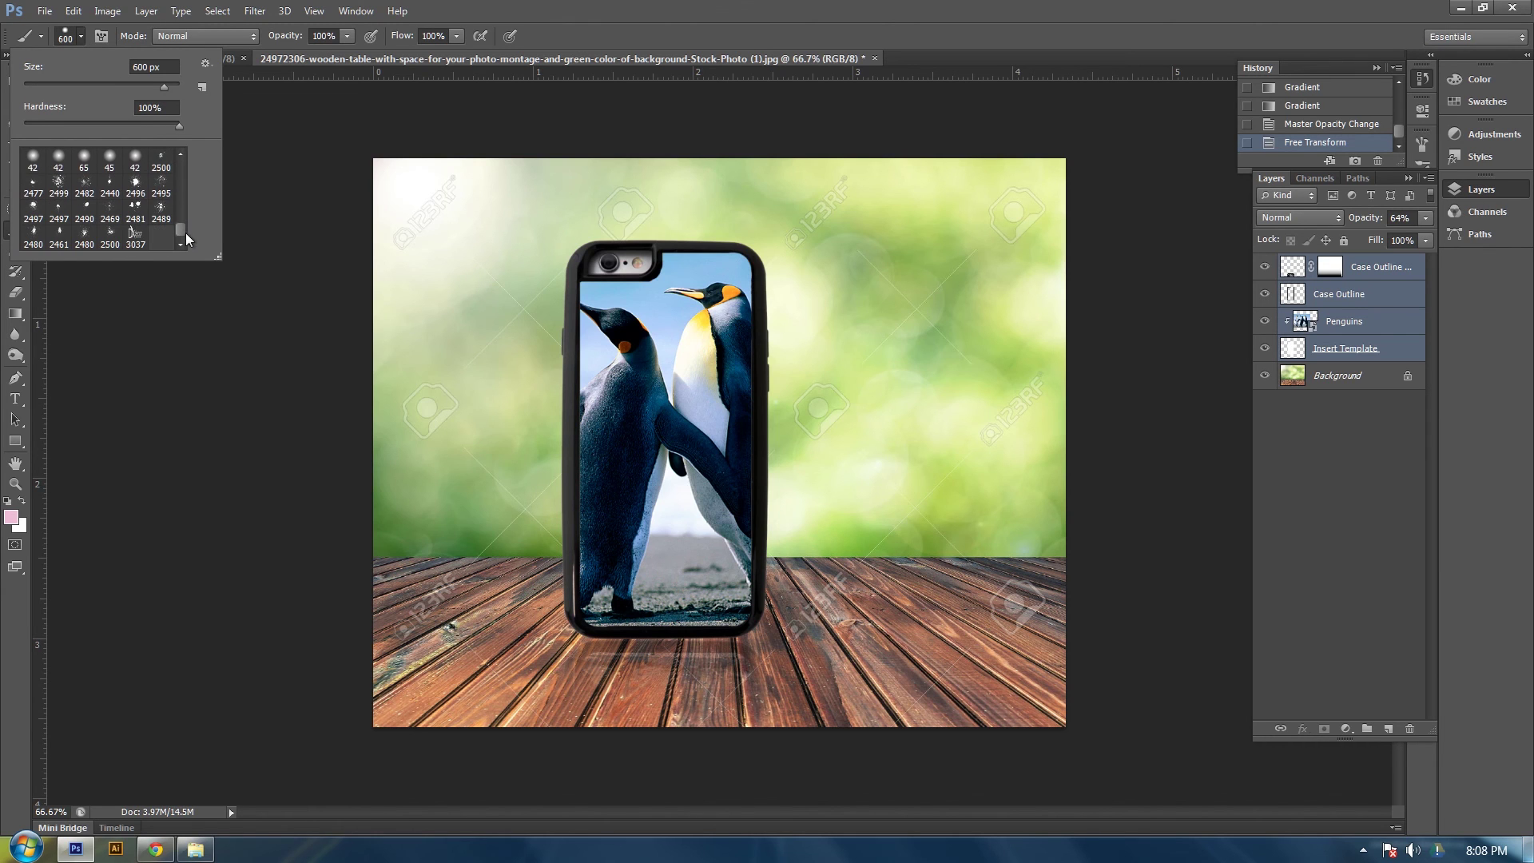
{"action": "left_click", "coordinate": [135, 240]}
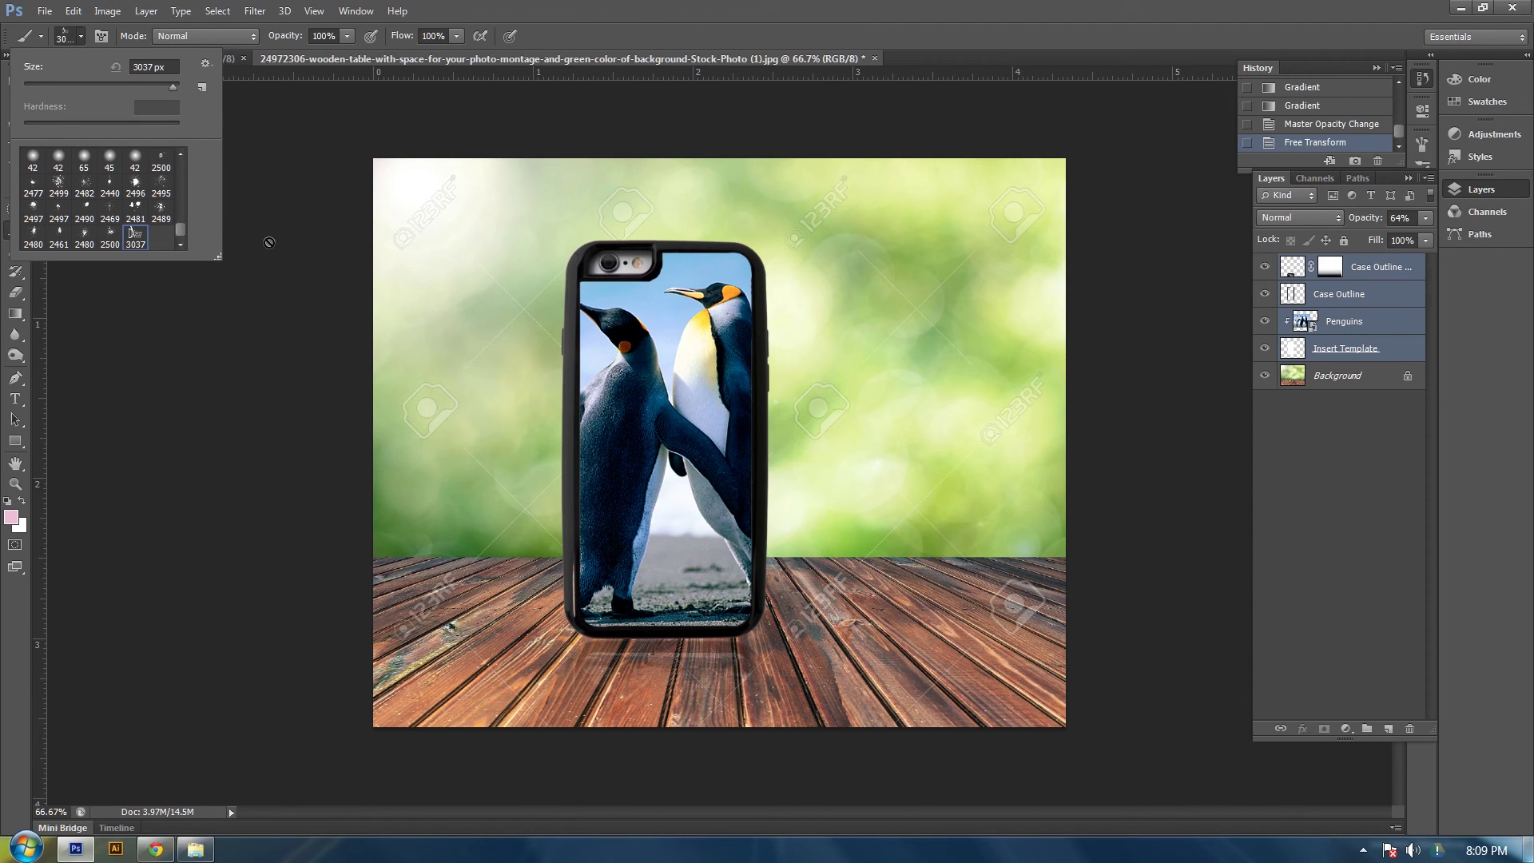
{"action": "left_click", "coordinate": [1404, 357]}
{"action": "left_click", "coordinate": [1398, 270]}
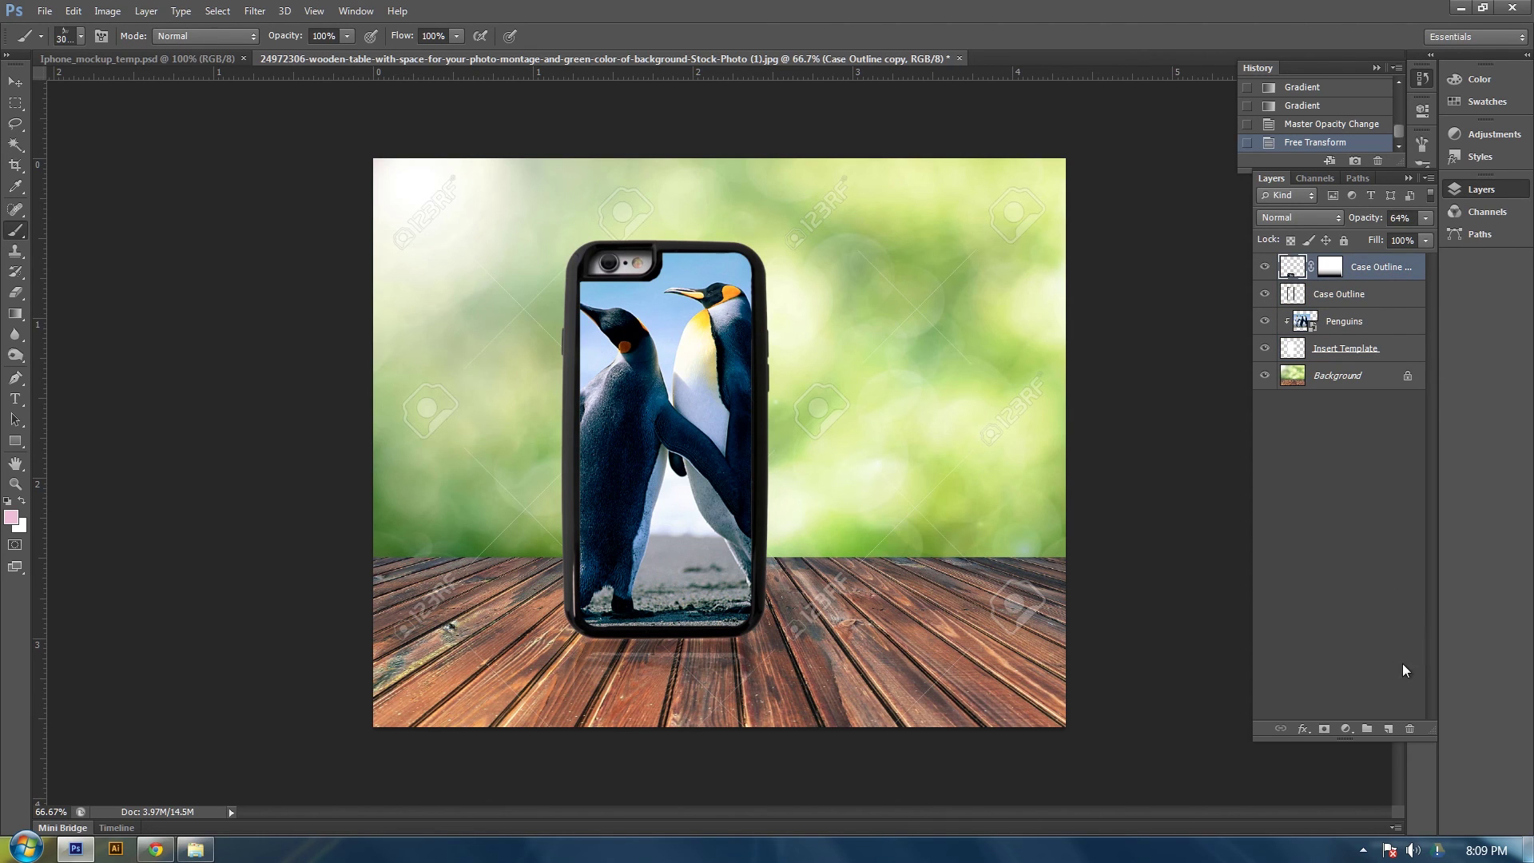
{"action": "left_click", "coordinate": [1387, 729]}
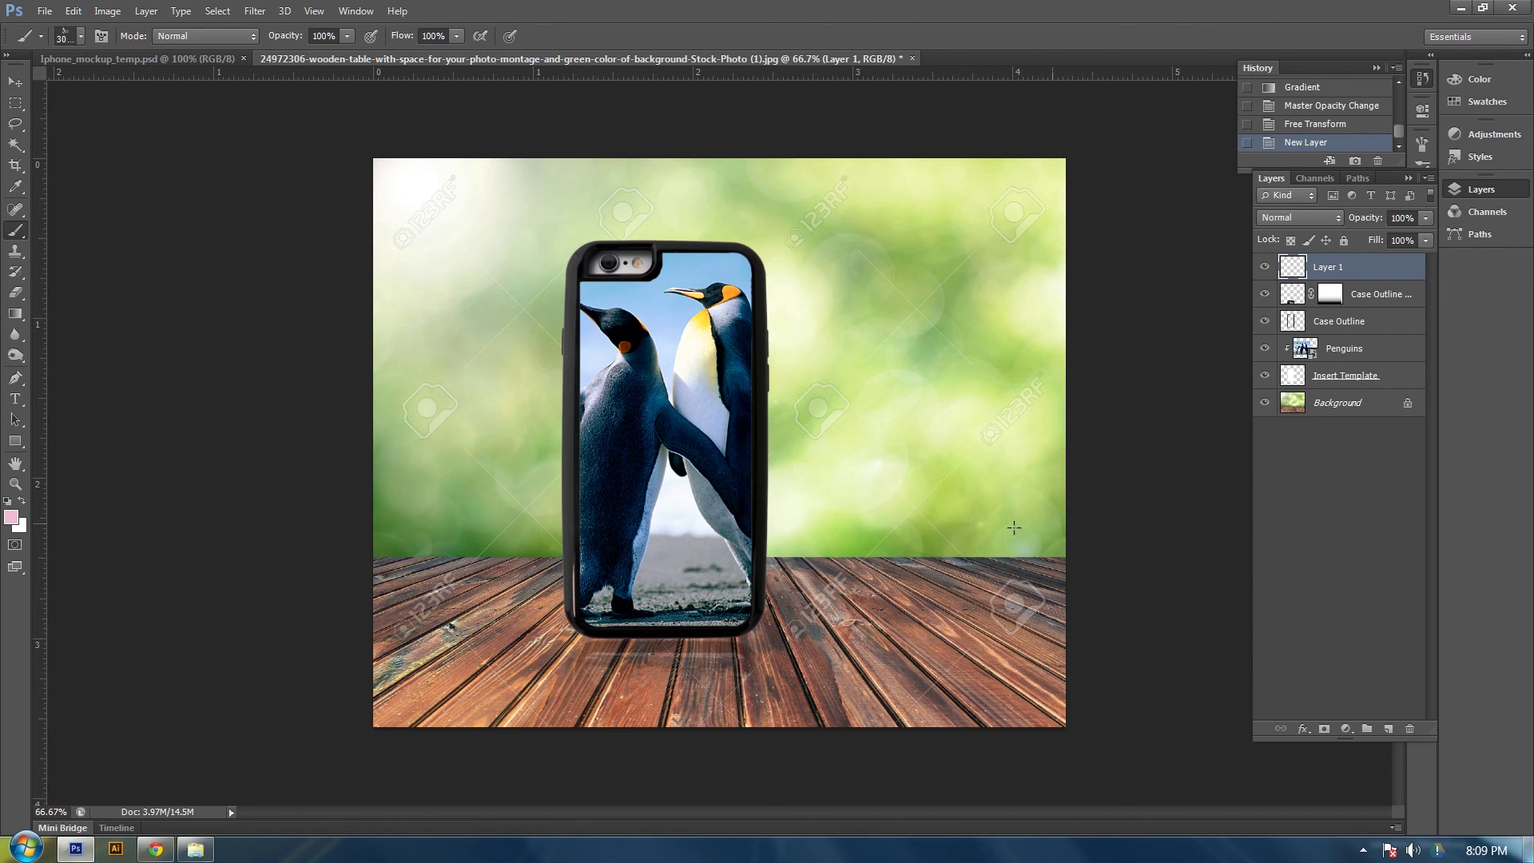
Step: Stamp the logo in black at 800 px brush size over the phone's right side
{"action": "key", "text": "bracketleft"}
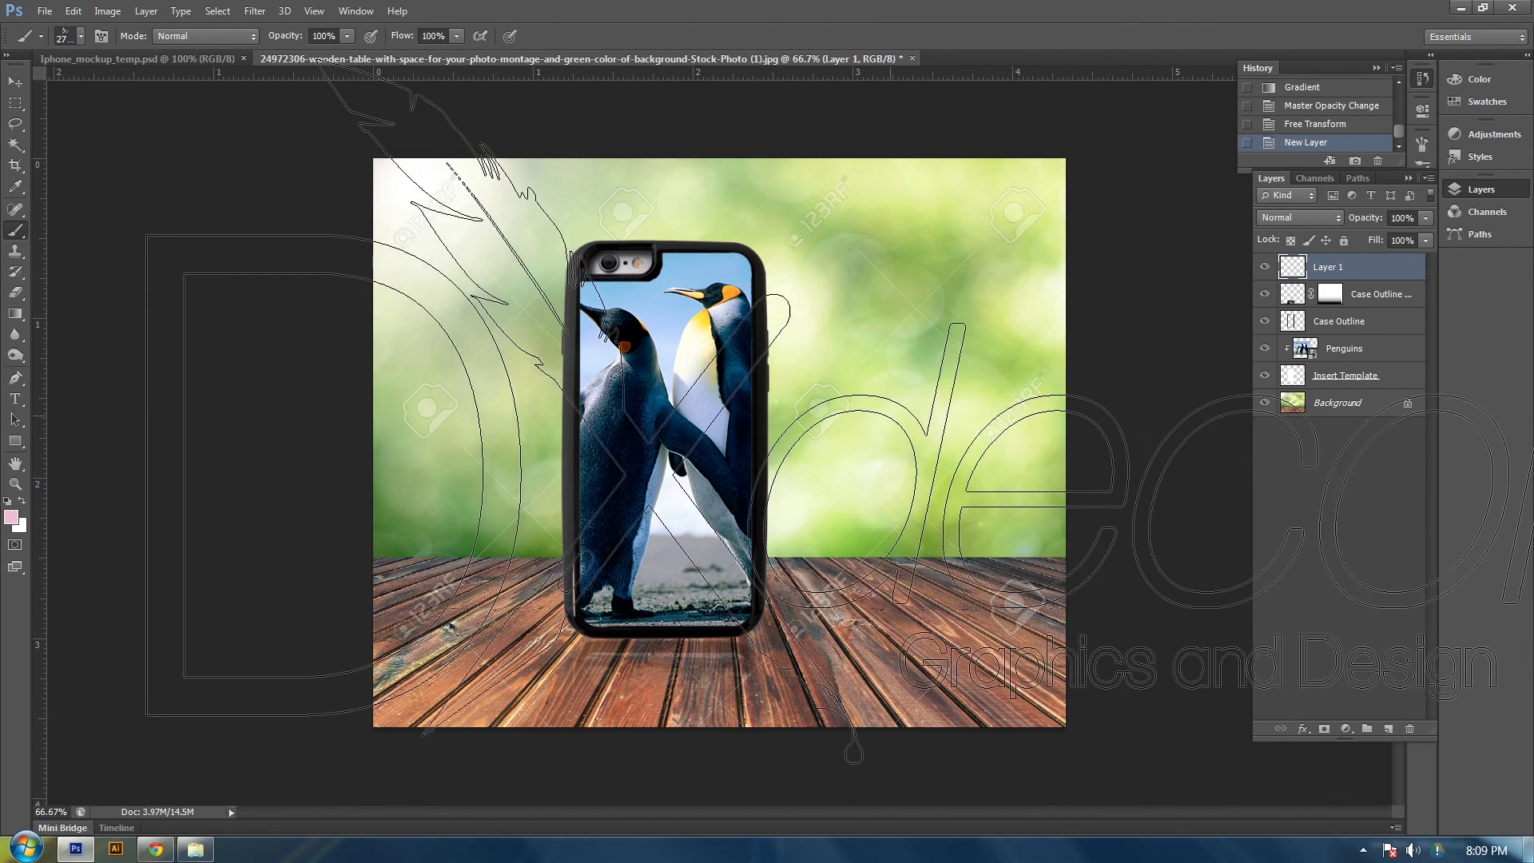
{"action": "key", "text": "bracketright"}
{"action": "key", "text": "bracketright"}
{"action": "key", "text": "bracketright"}
{"action": "key", "text": "bracketright"}
{"action": "key", "text": "bracketright"}
{"action": "key", "text": "bracketright"}
{"action": "key", "text": "bracketright"}
{"action": "key", "text": "bracketright"}
{"action": "key", "text": "bracketright"}
{"action": "key", "text": "bracketright"}
{"action": "key", "text": "bracketright"}
{"action": "key", "text": "bracketright"}
{"action": "key", "text": "bracketright"}
{"action": "key", "text": "bracketright"}
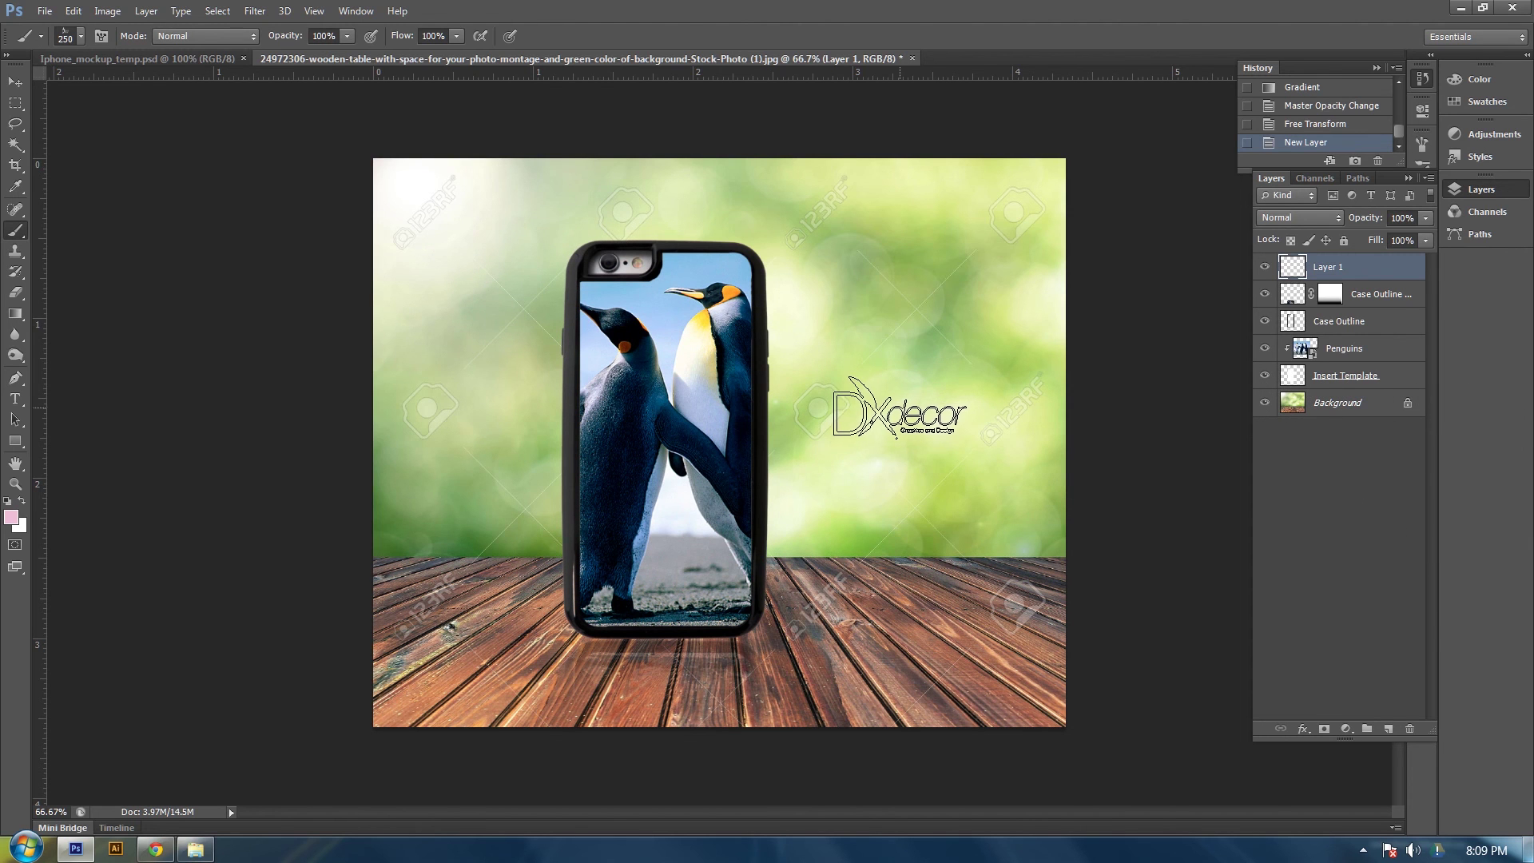
{"action": "key", "text": "bracketright"}
{"action": "key", "text": "bracketright"}
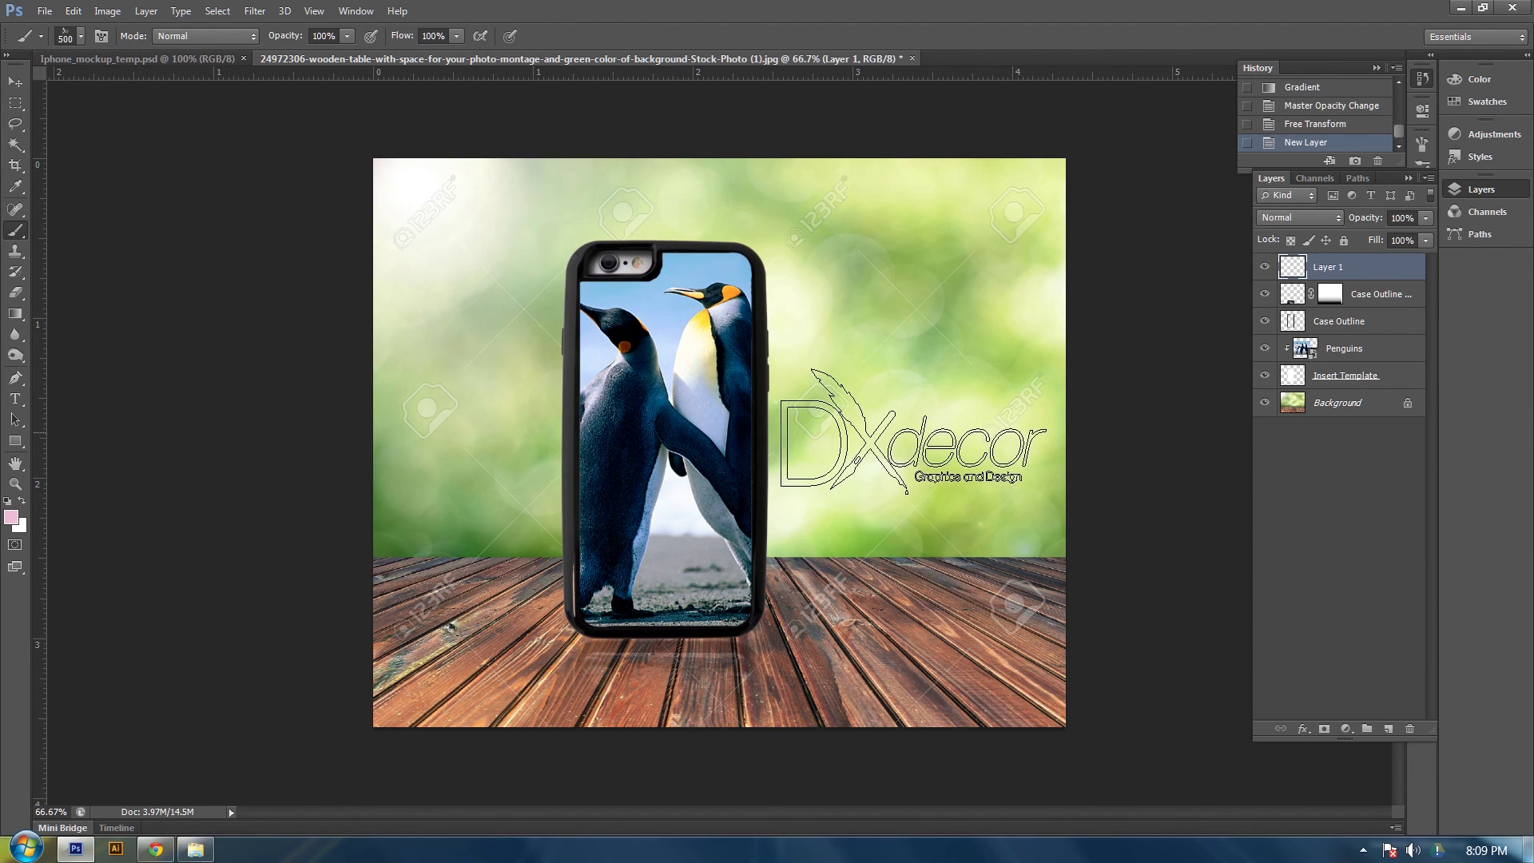
{"action": "key", "text": "bracketright"}
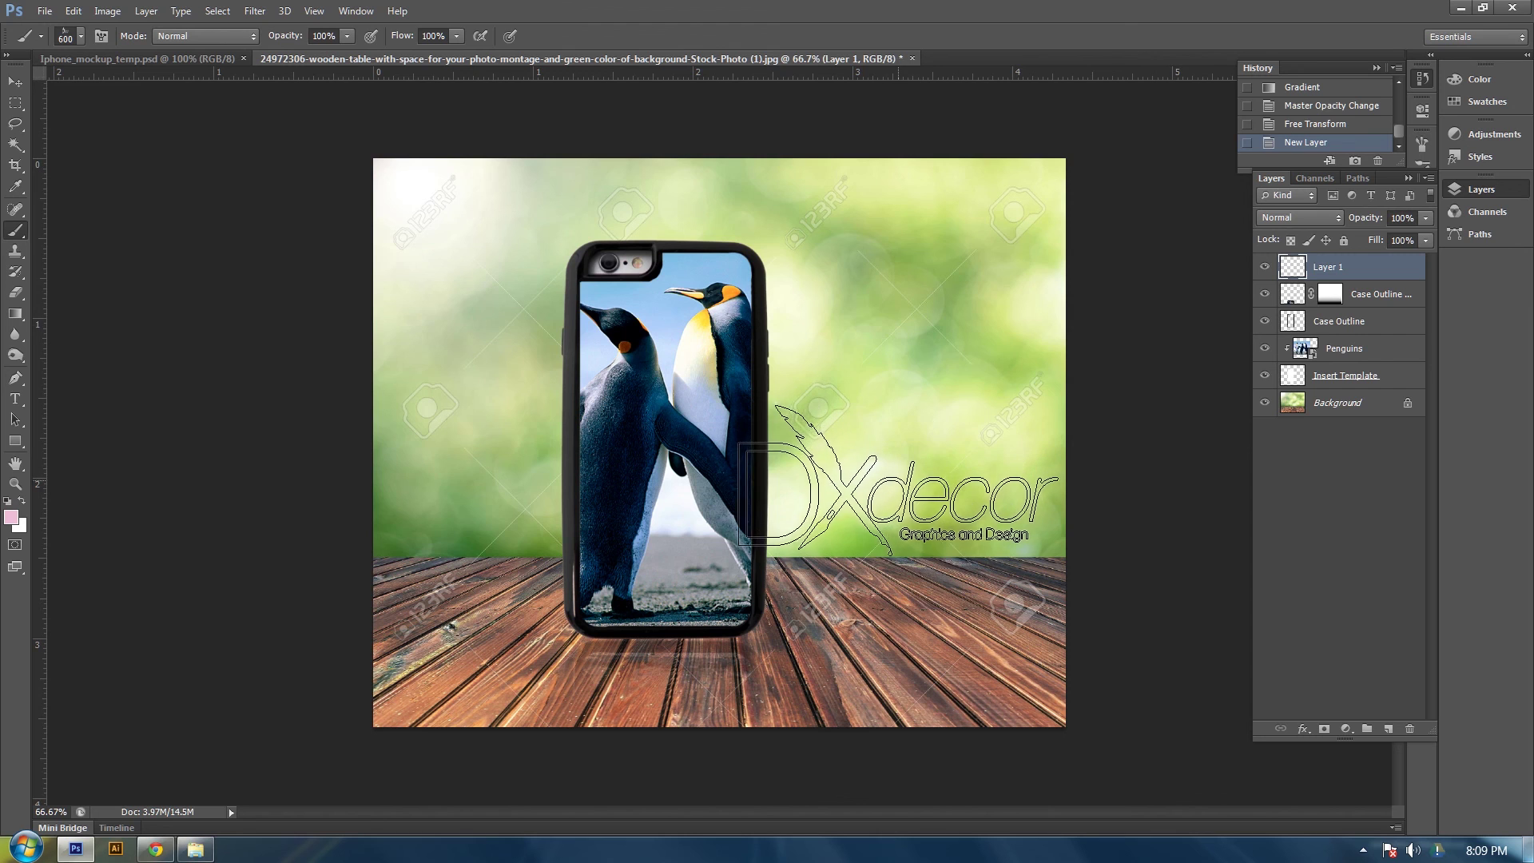
{"action": "key", "text": "bracketright"}
{"action": "key", "text": "bracketright"}
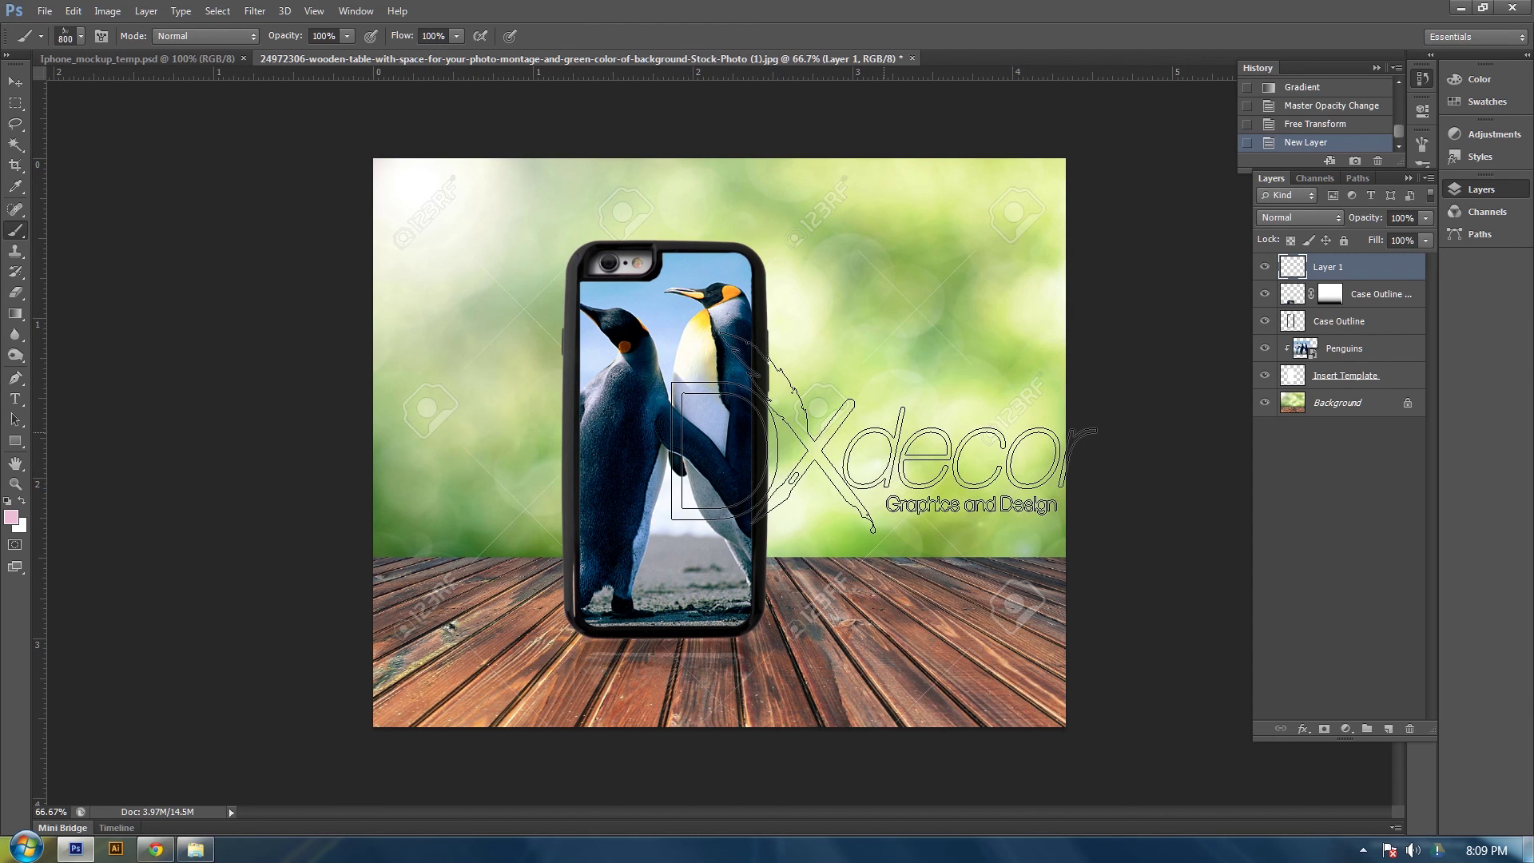
{"action": "left_click", "coordinate": [7, 502]}
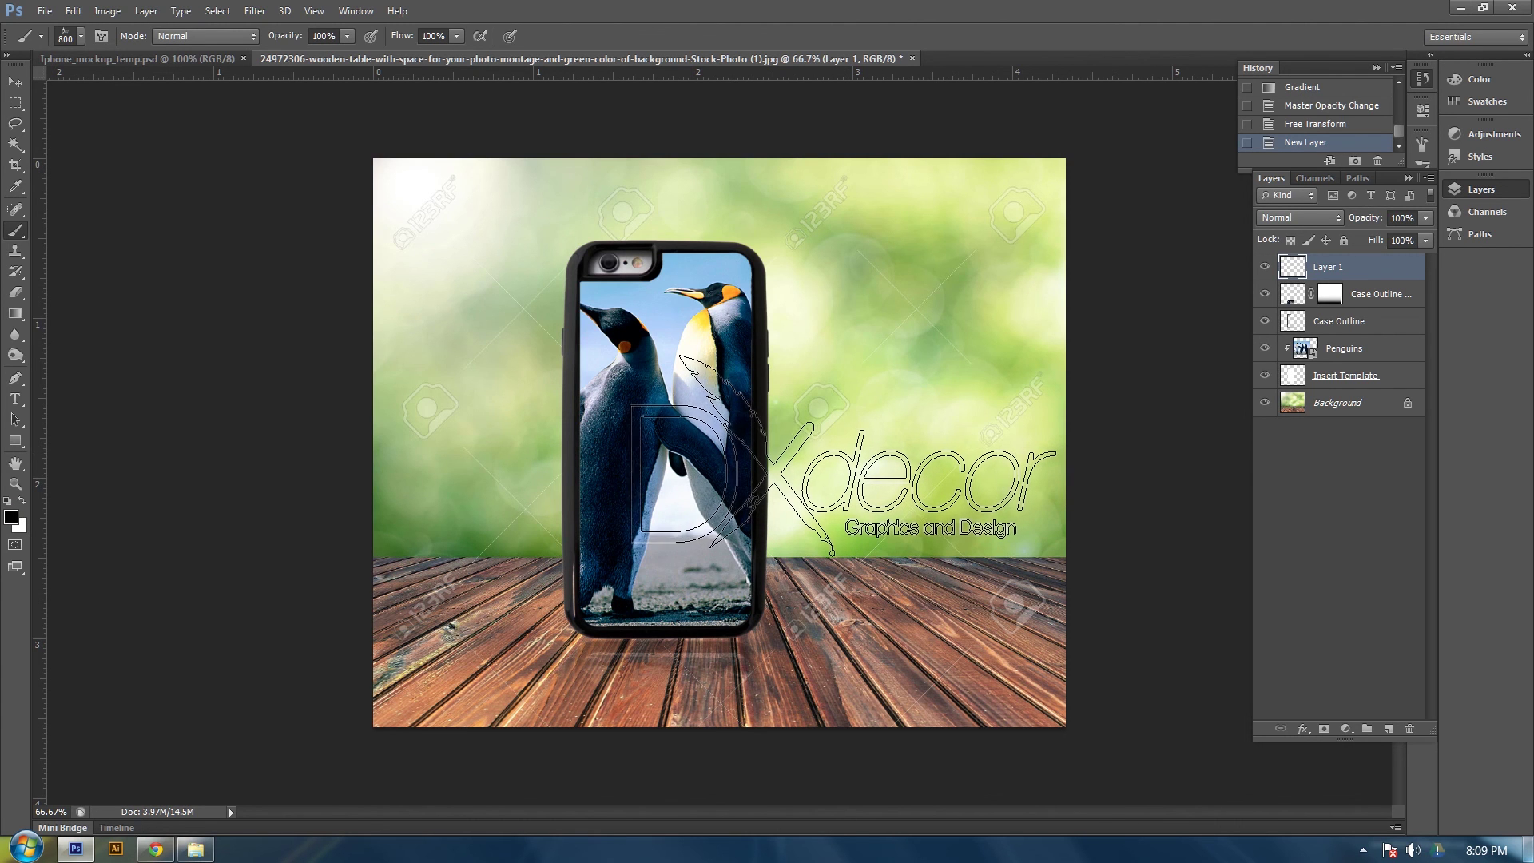
{"action": "left_click", "coordinate": [843, 451]}
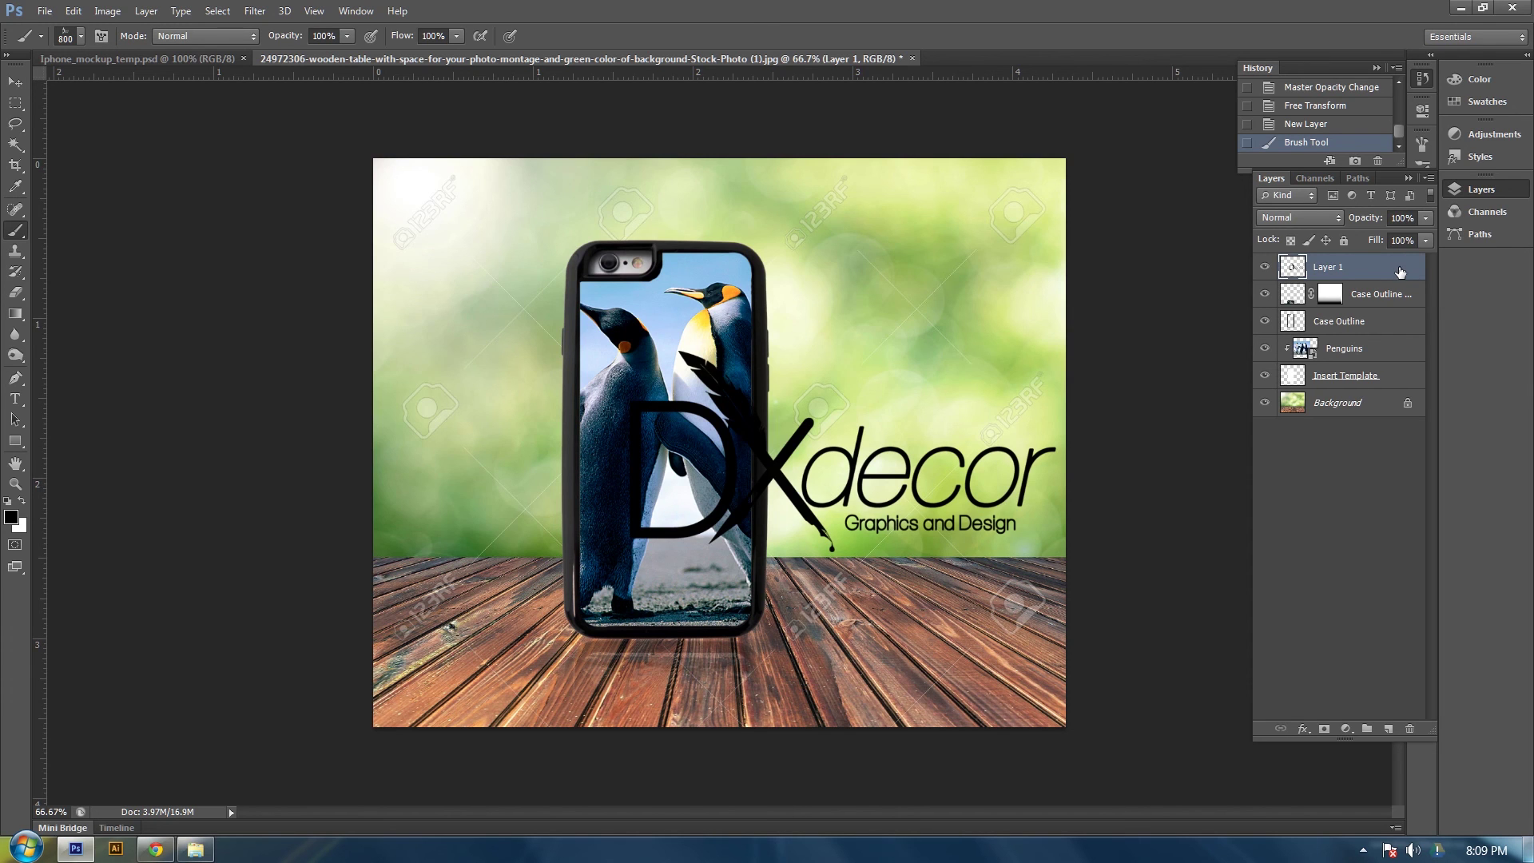
Step: Rotate the logo to -60°, scale it to about 72%, and place it beside the phone
{"action": "key", "text": "ctrl+t"}
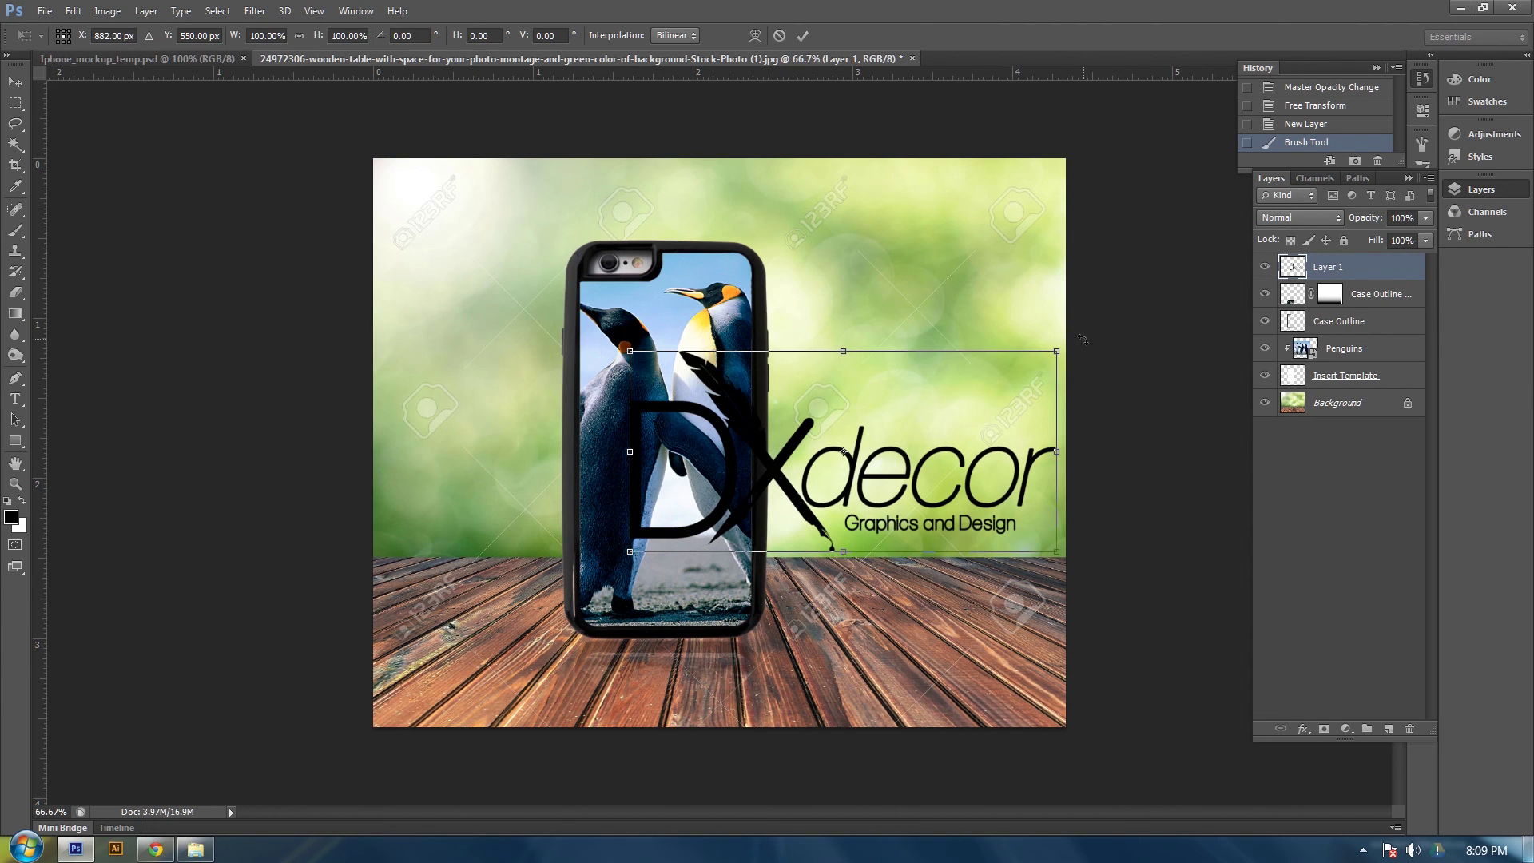
{"action": "left_click_drag", "start_coordinate": [1102, 301], "coordinate": [740, 266]}
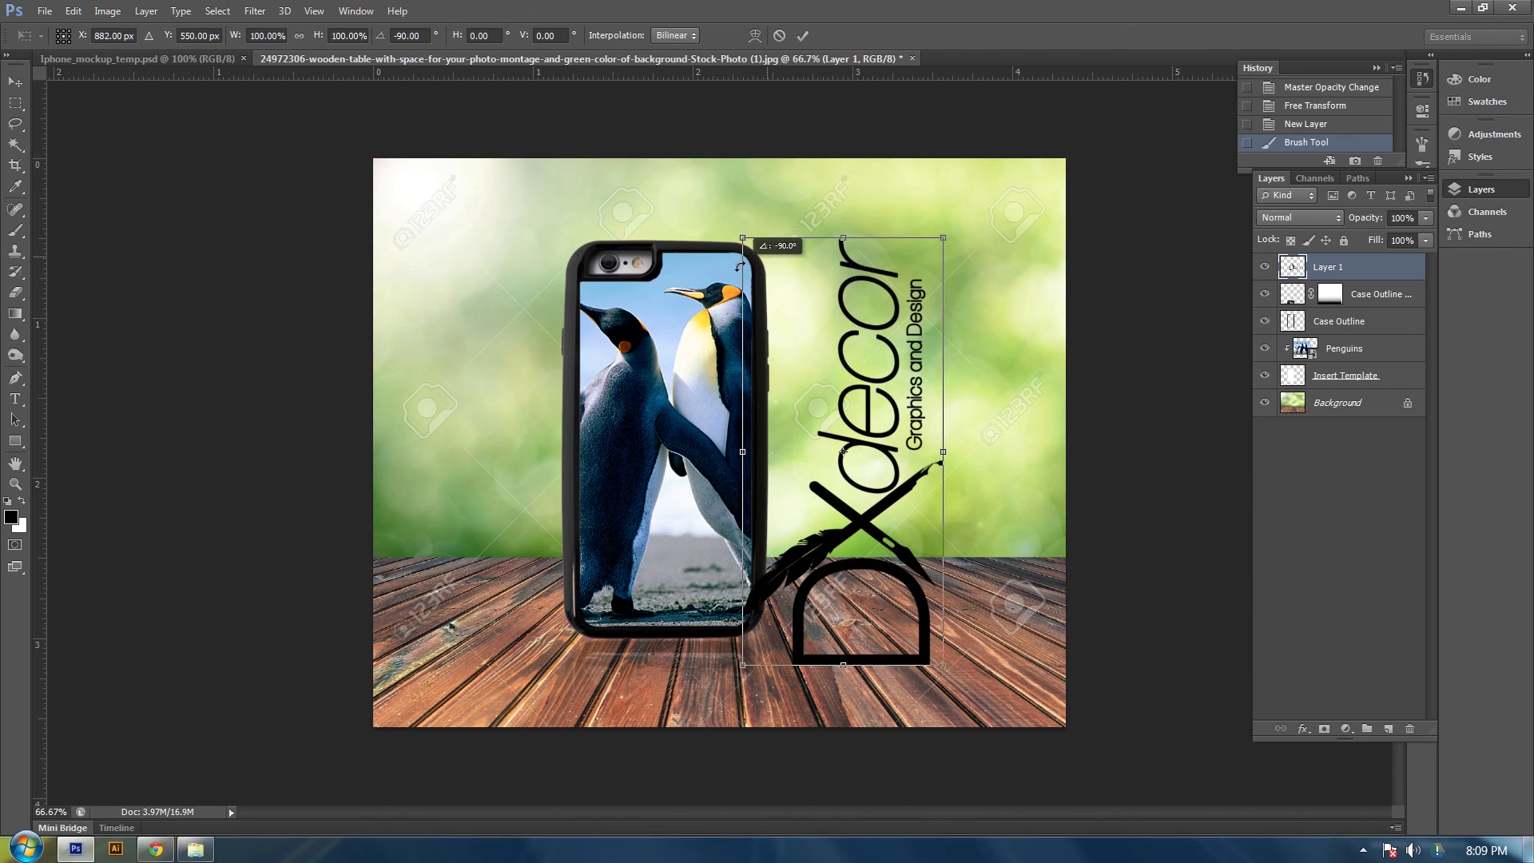
{"action": "left_click_drag", "start_coordinate": [945, 240], "coordinate": [887, 356]}
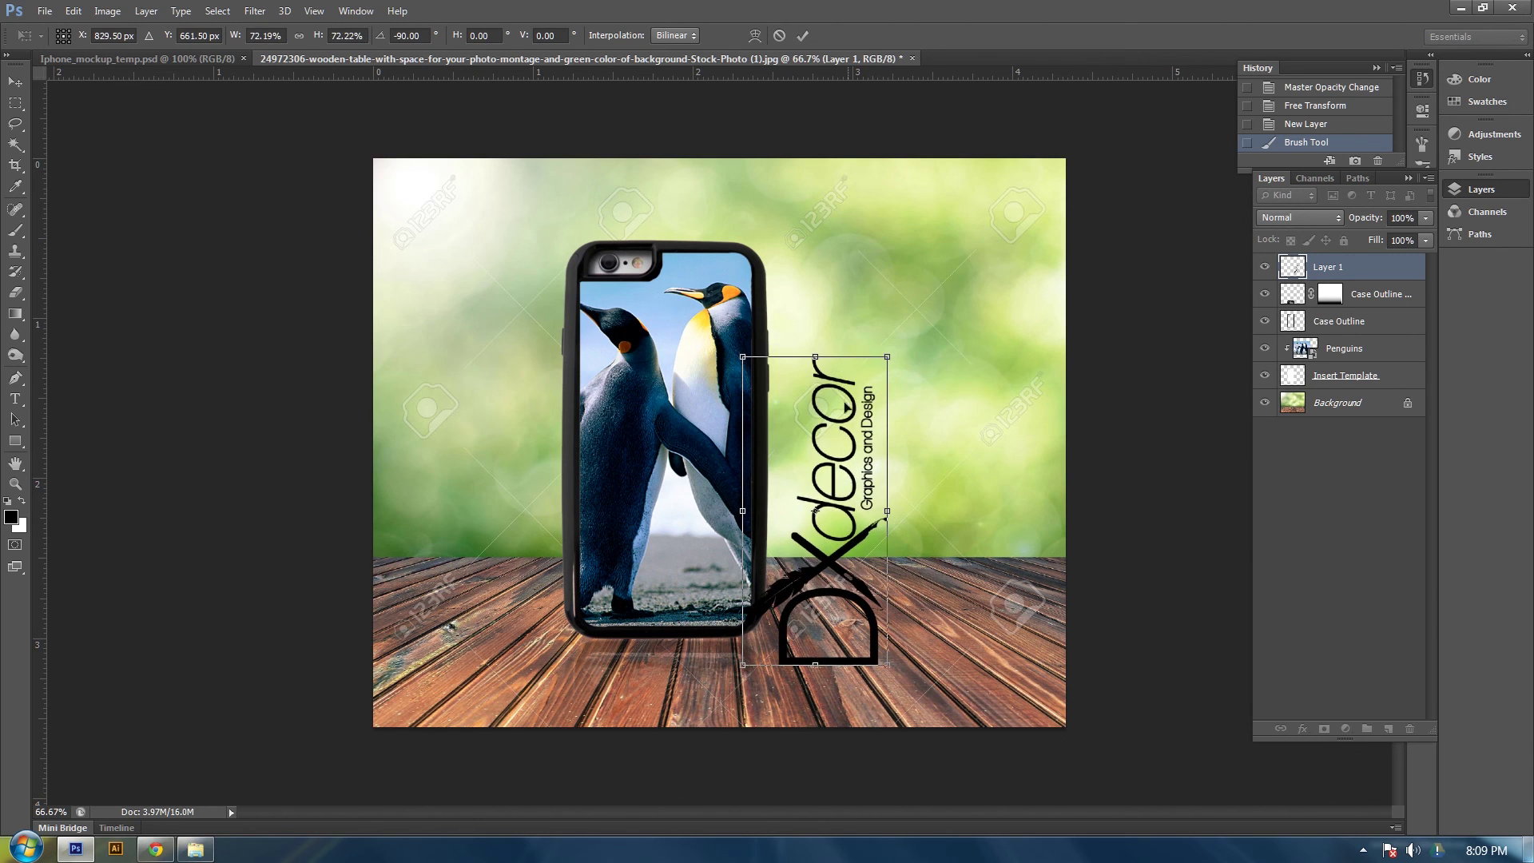
{"action": "left_click_drag", "start_coordinate": [831, 457], "coordinate": [897, 373]}
{"action": "left_click_drag", "start_coordinate": [981, 262], "coordinate": [1072, 312]}
{"action": "left_click_drag", "start_coordinate": [963, 383], "coordinate": [989, 369]}
{"action": "left_click", "coordinate": [802, 35]}
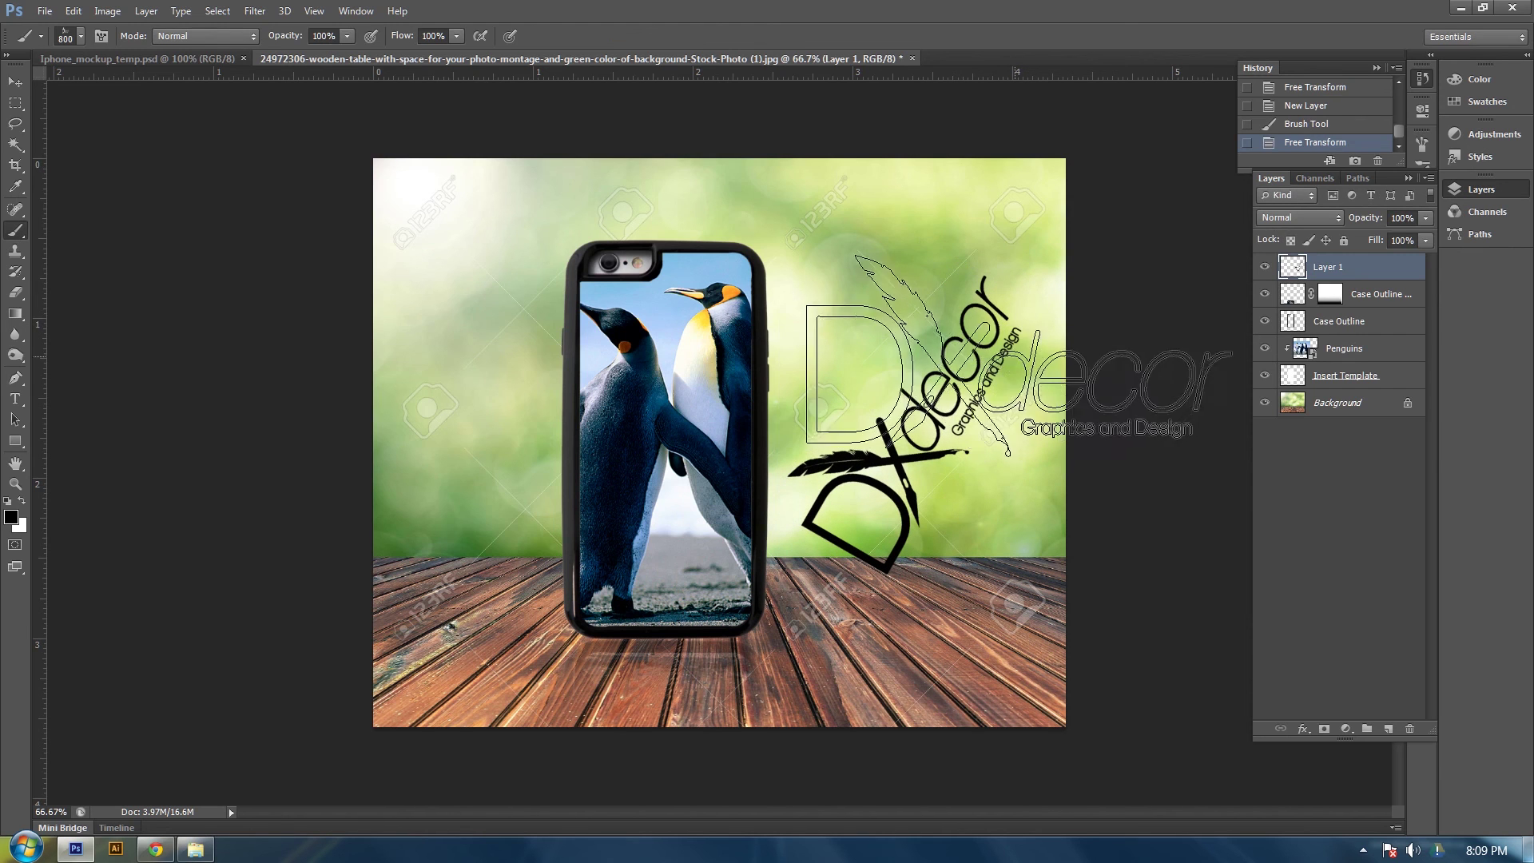
{"action": "left_click", "coordinate": [16, 81]}
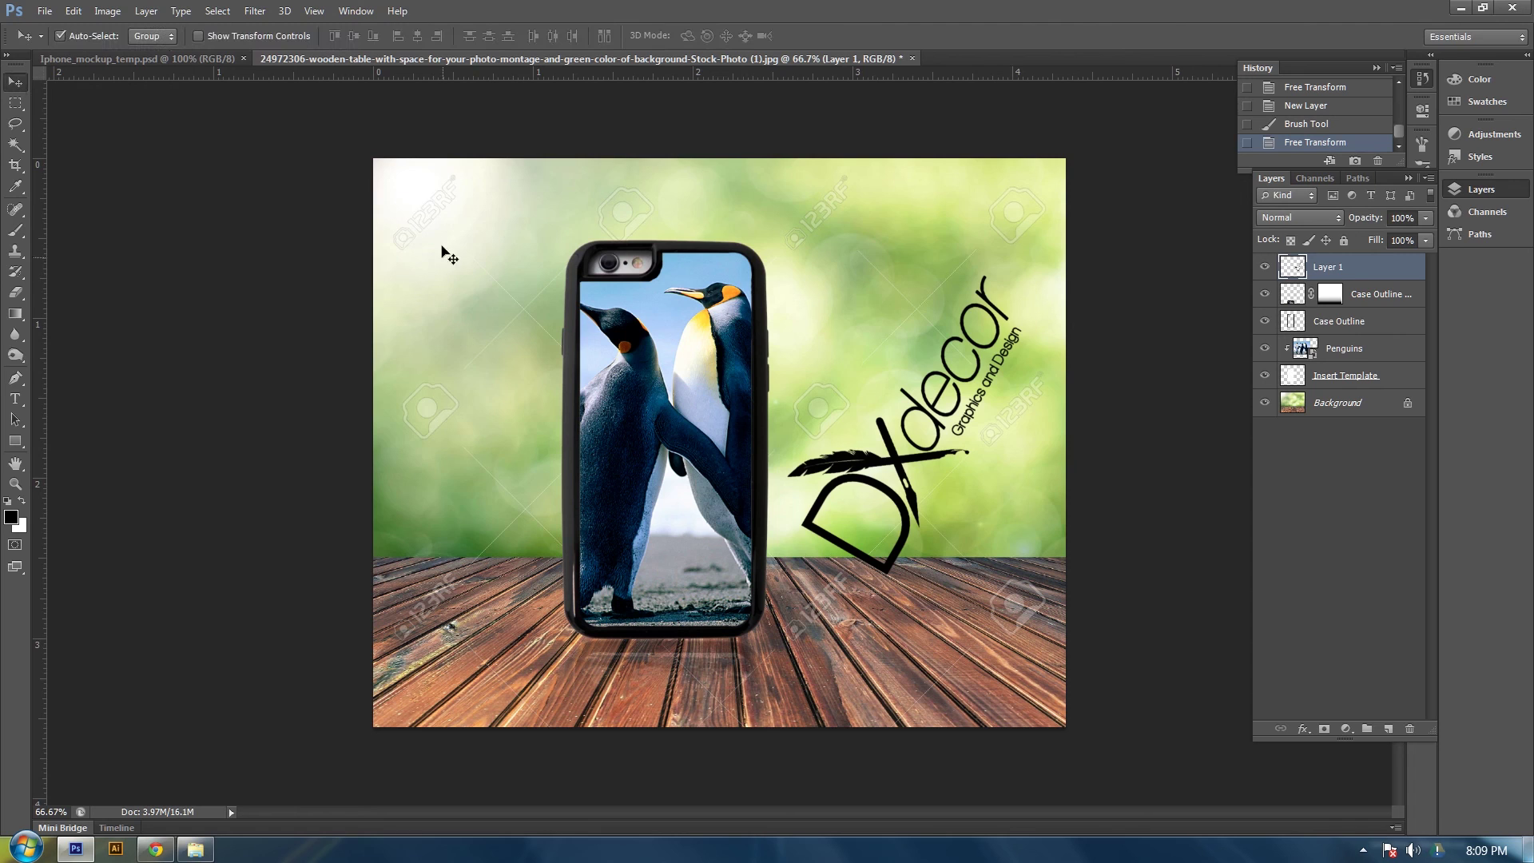